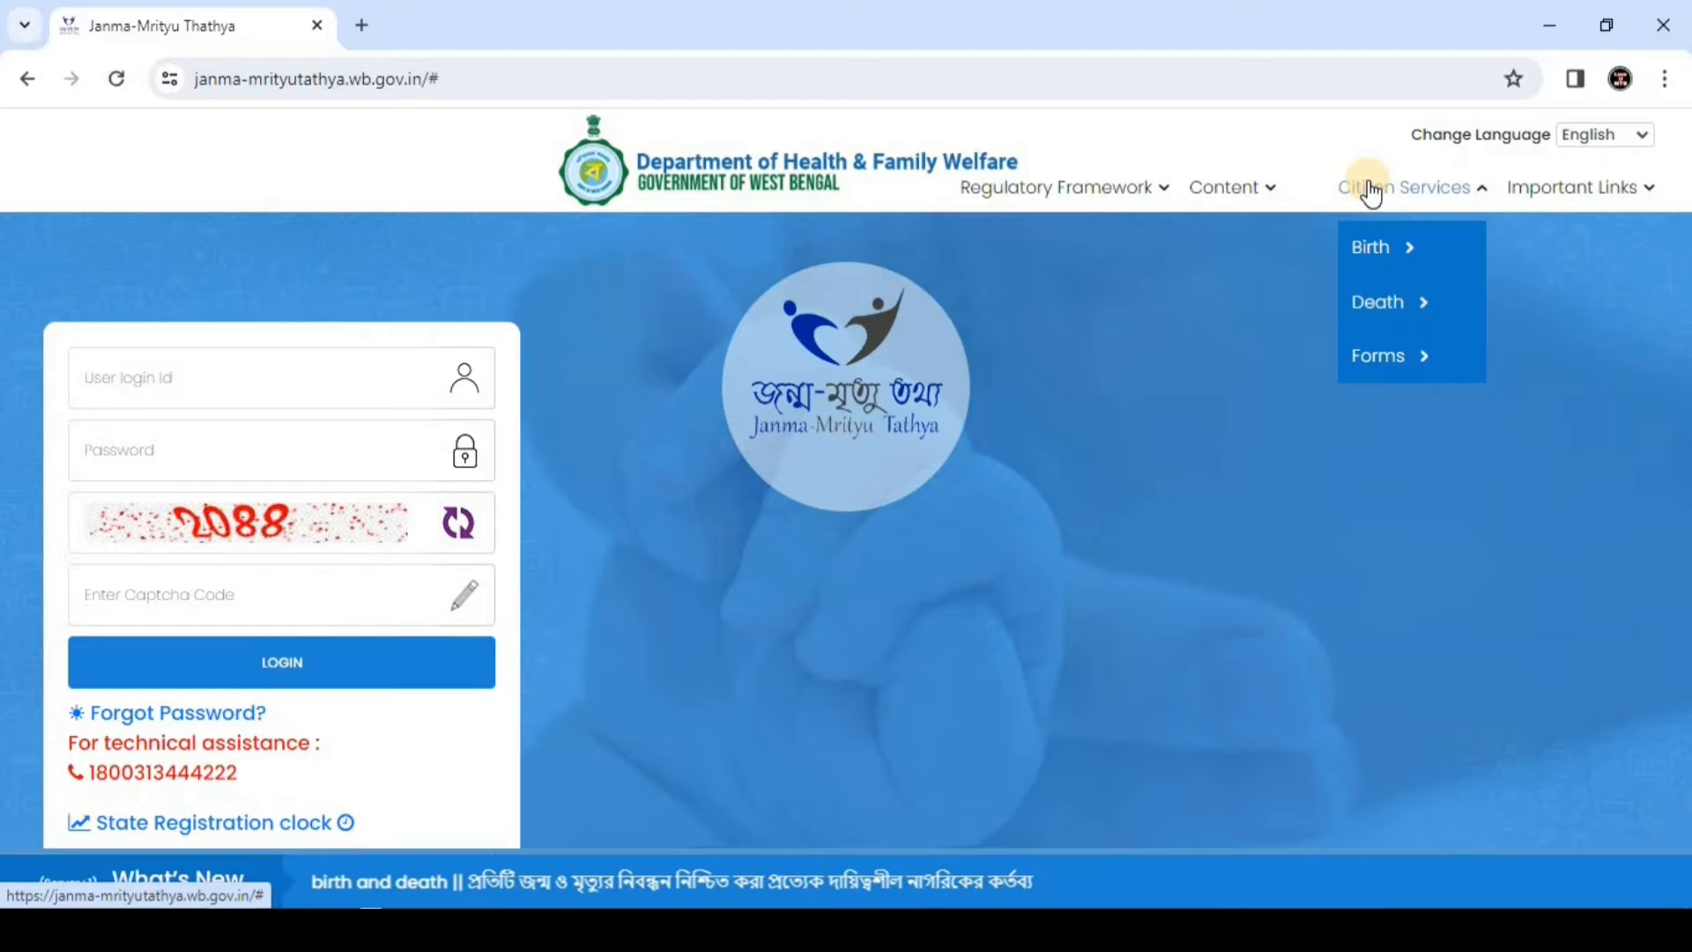
Display the Citizen Services dropdown listing the Birth, Death and Forms options
mouse_move(1406, 190)
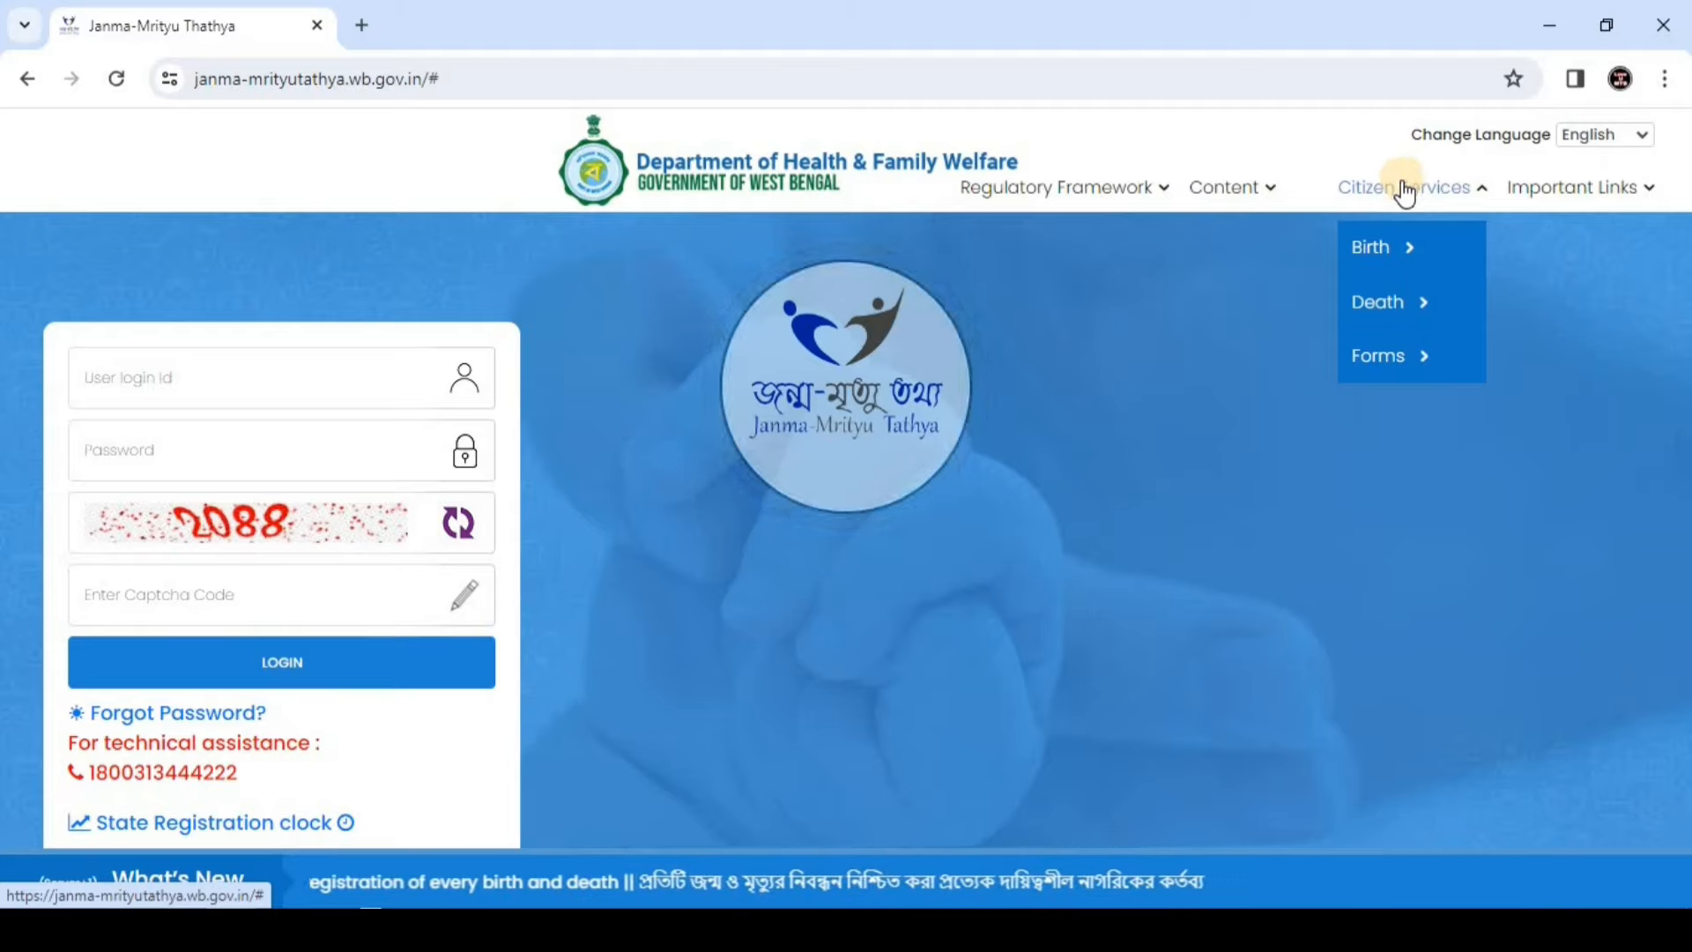
Choose Birth > Apply For New Registration, then submit the mobile number and its OTP
left_click(1390, 252)
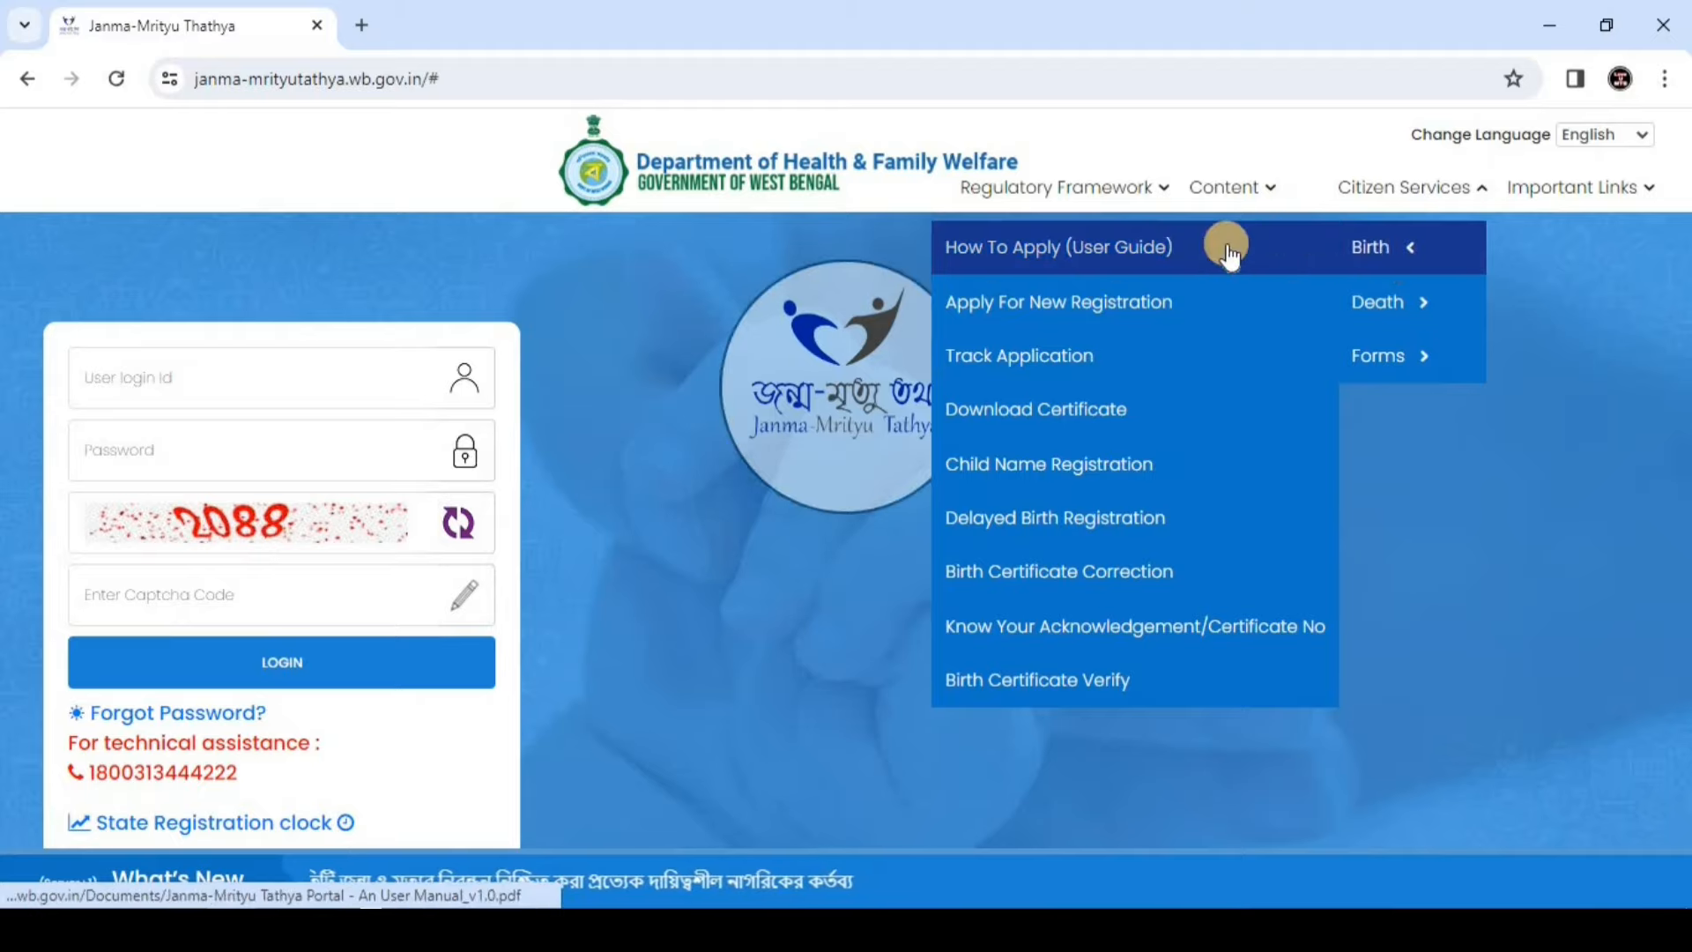
left_click(1069, 297)
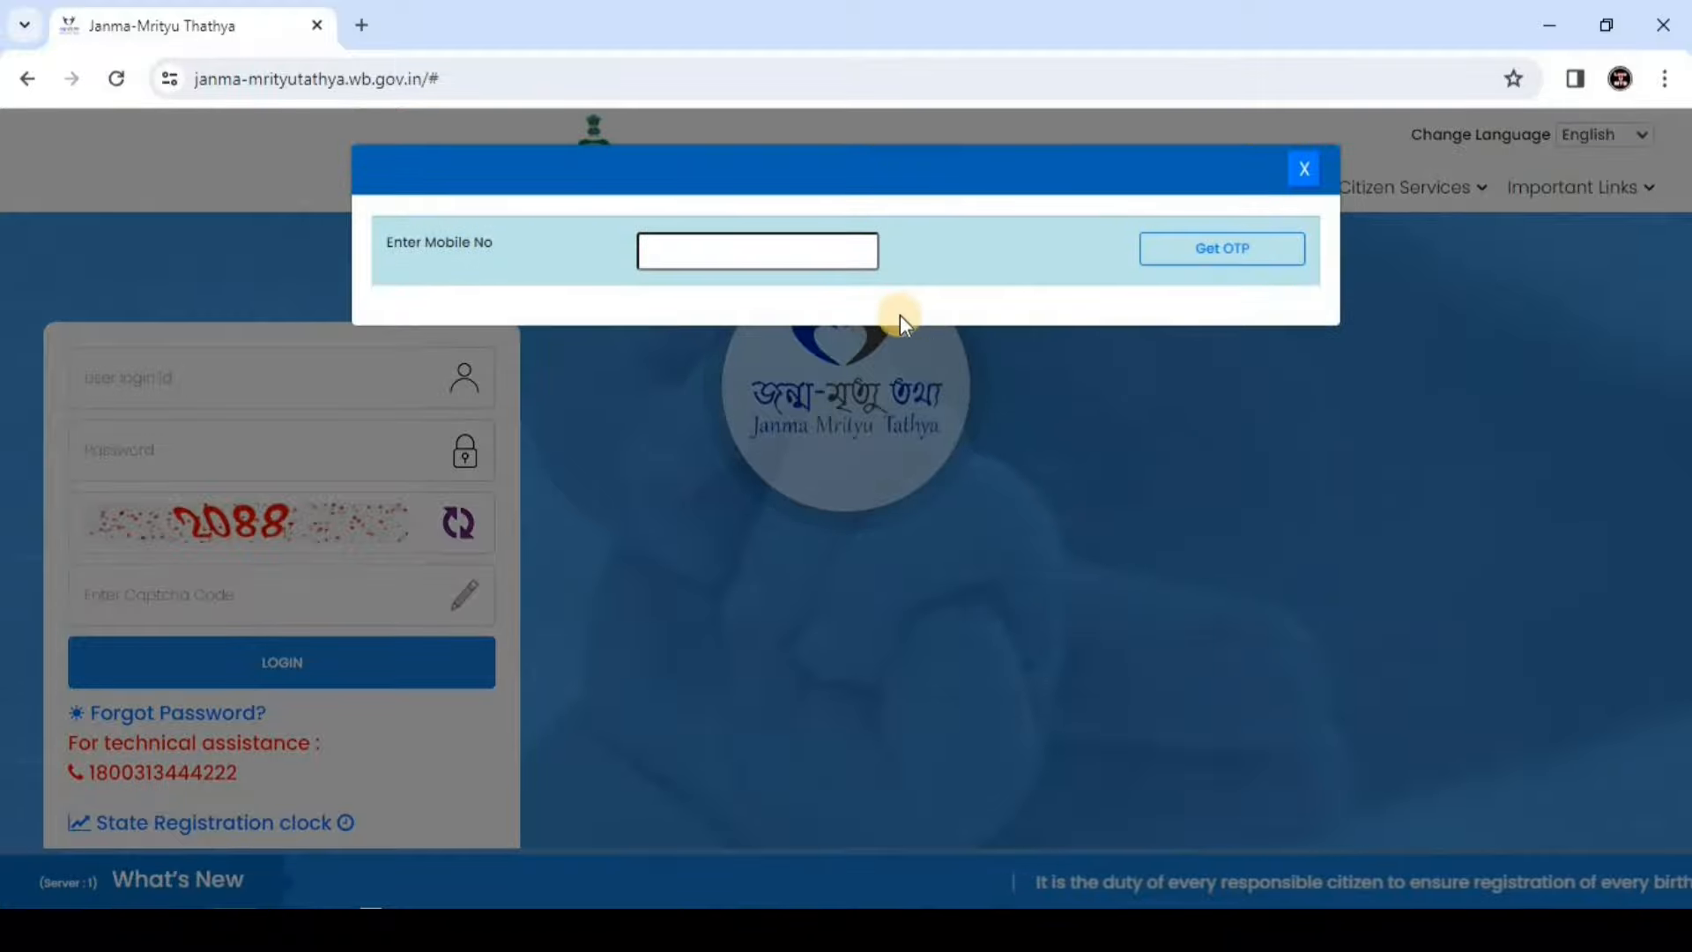
left_click(752, 249)
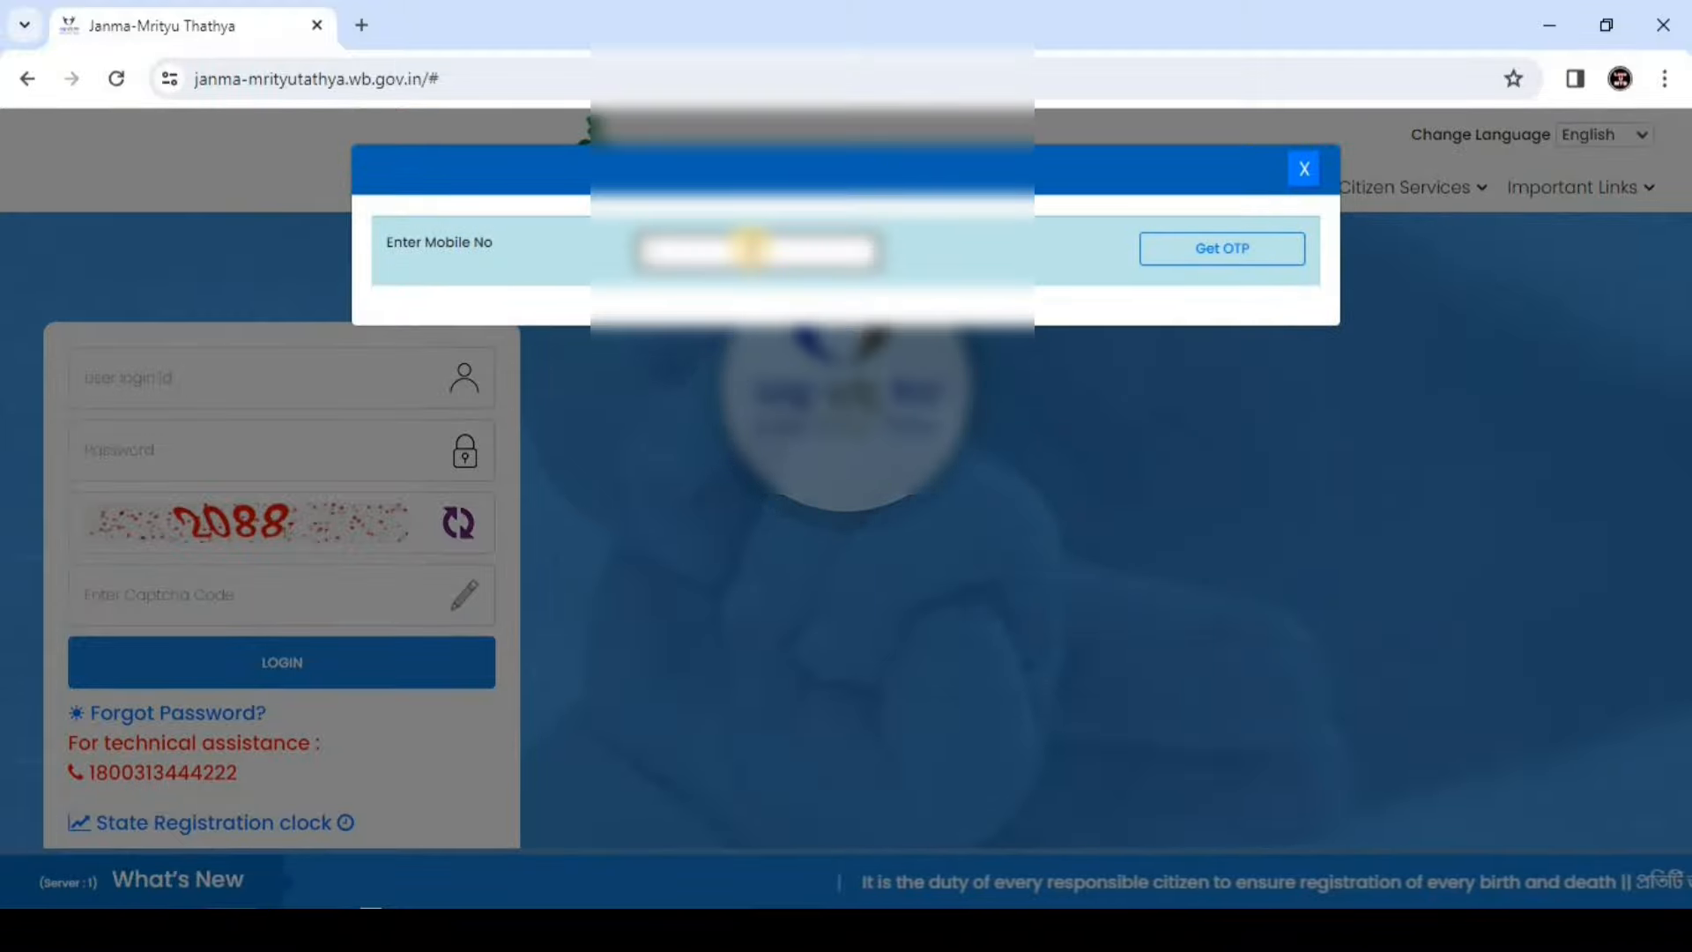
left_click(1234, 253)
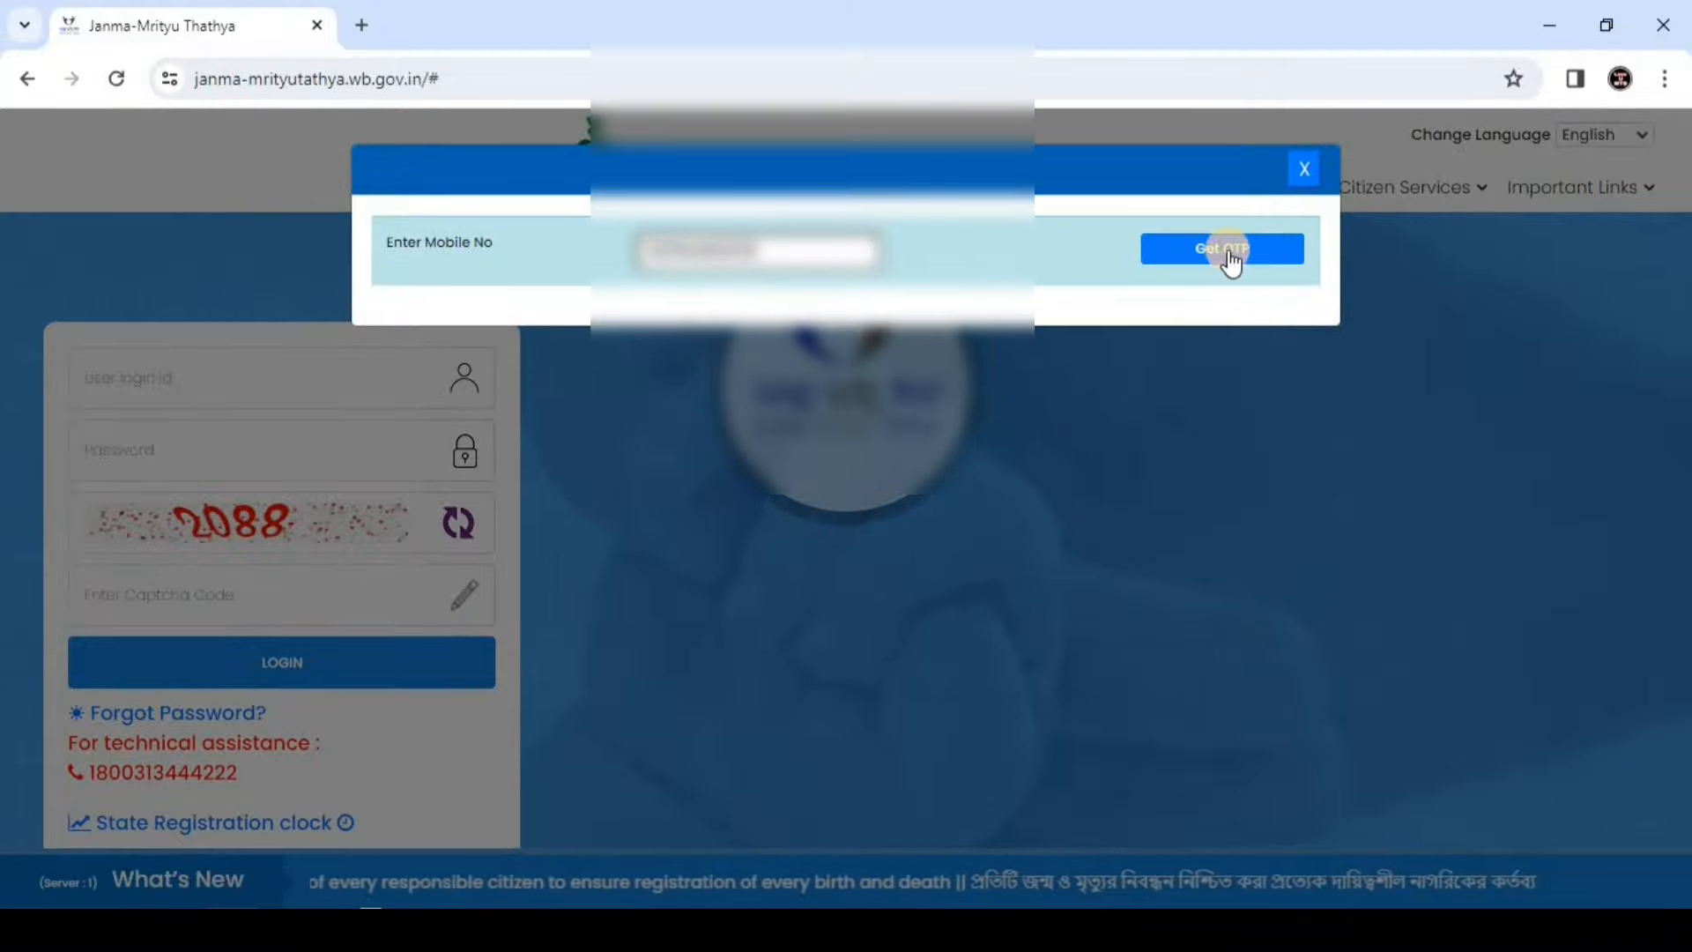
left_click(661, 324)
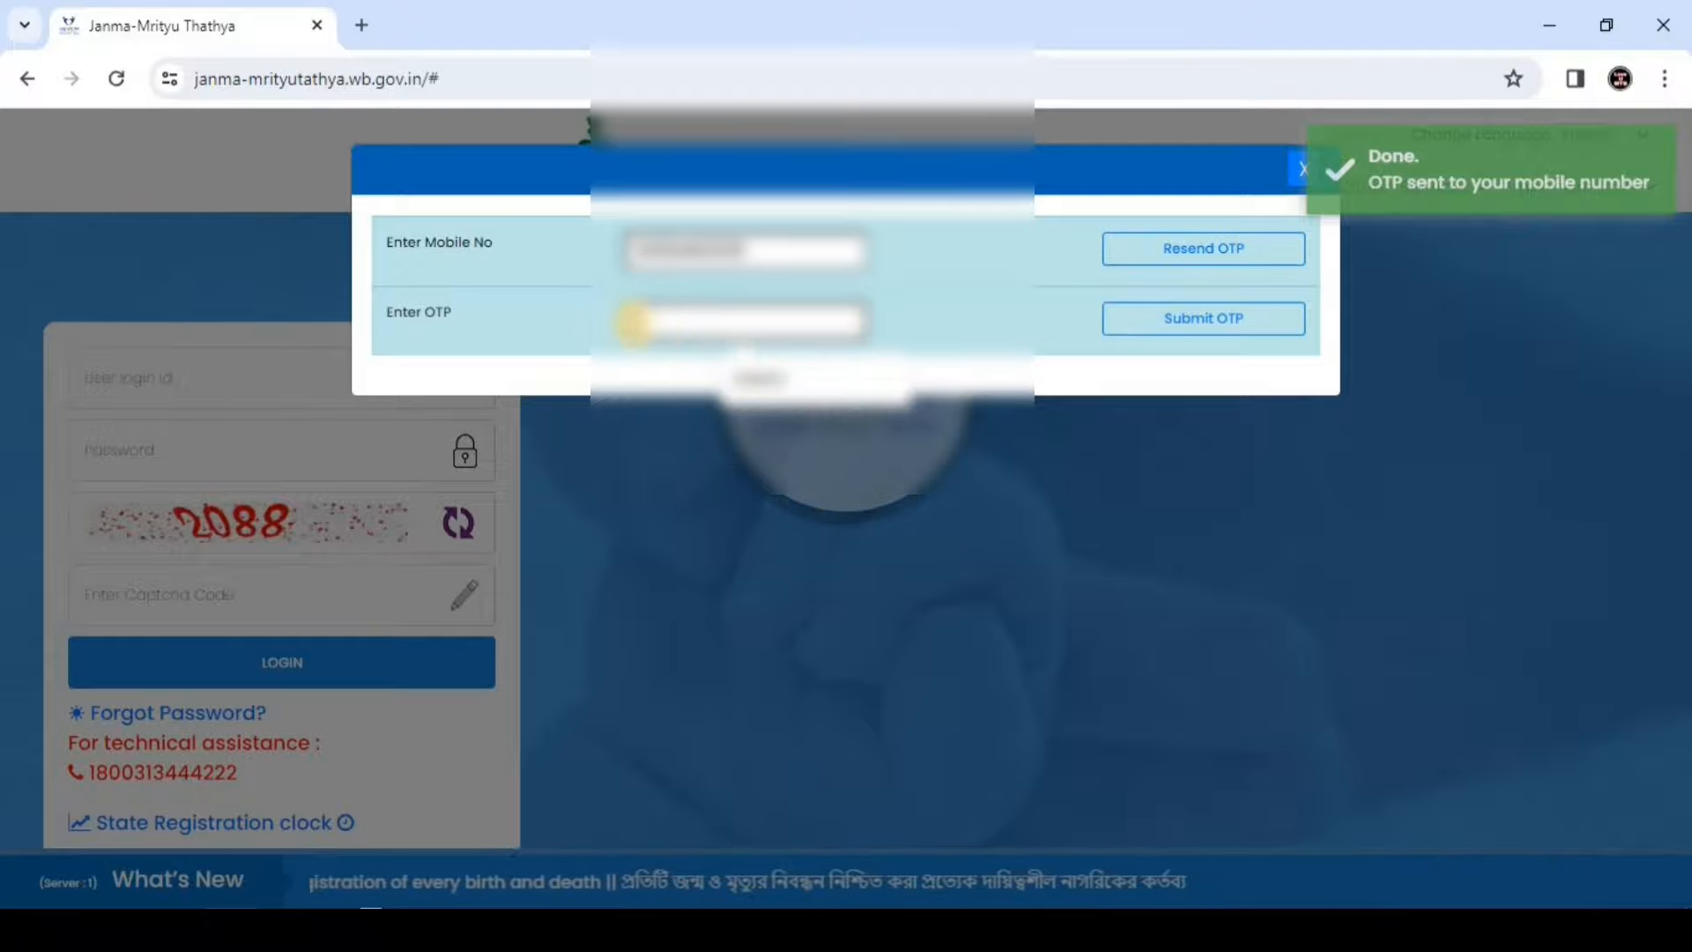
left_click(1218, 319)
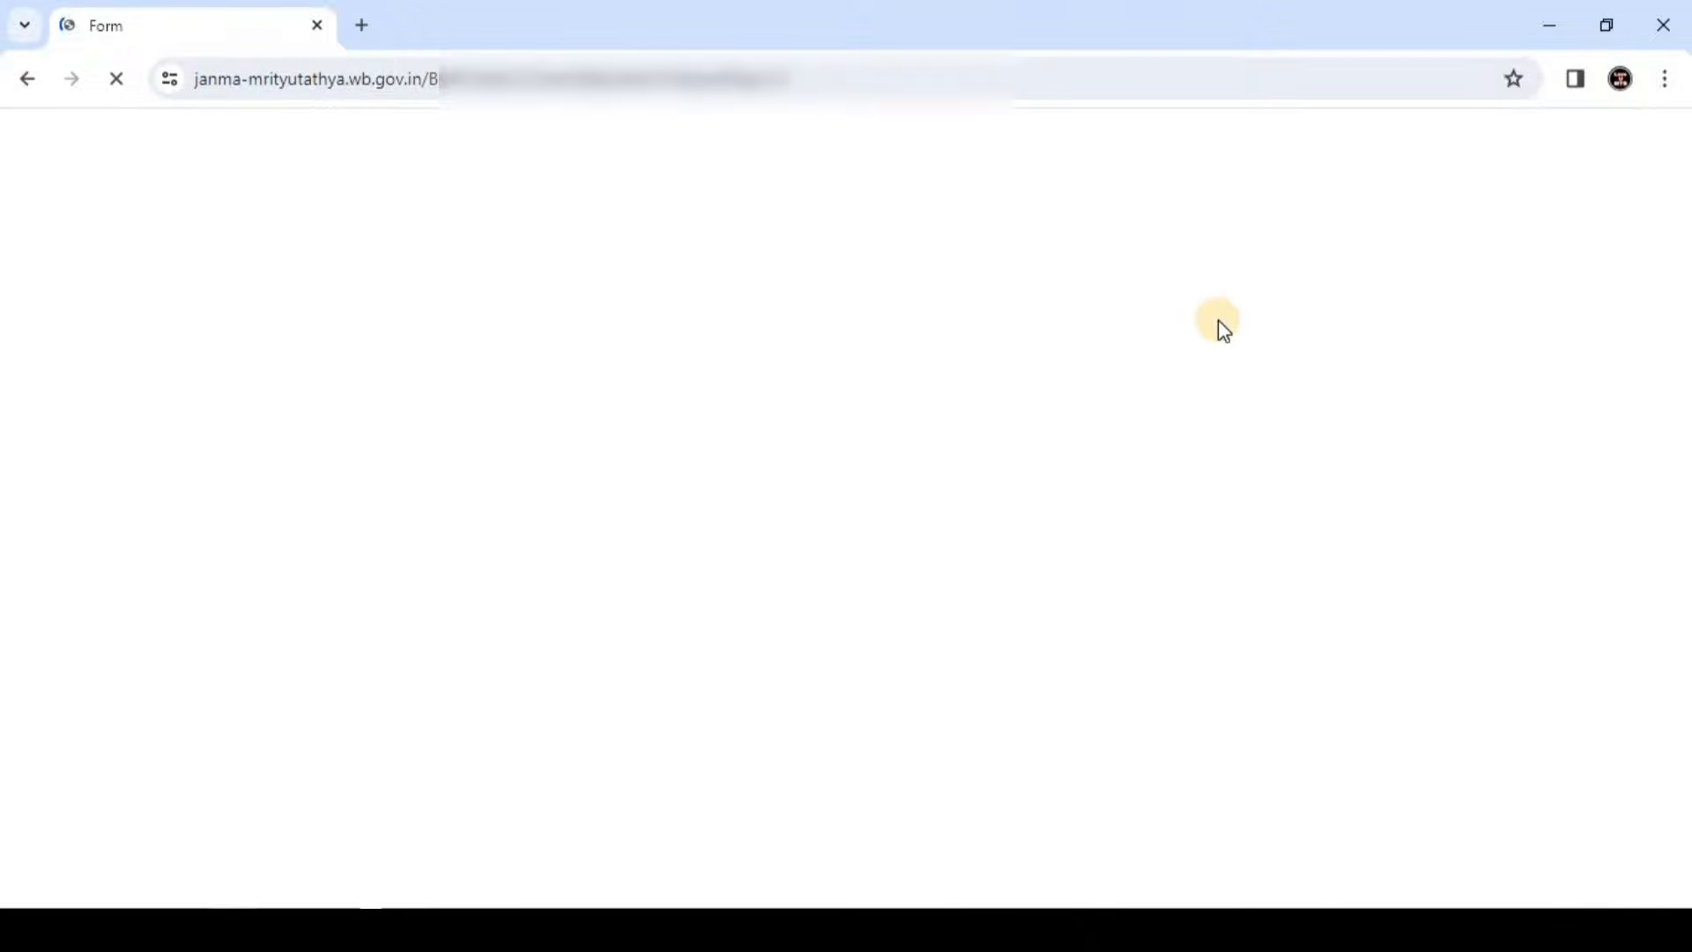
Highlight the Birth Registration and Information of the Child headings on the form
left_click_drag(135, 266, 322, 264)
left_click_drag(529, 259, 551, 260)
left_click(623, 260)
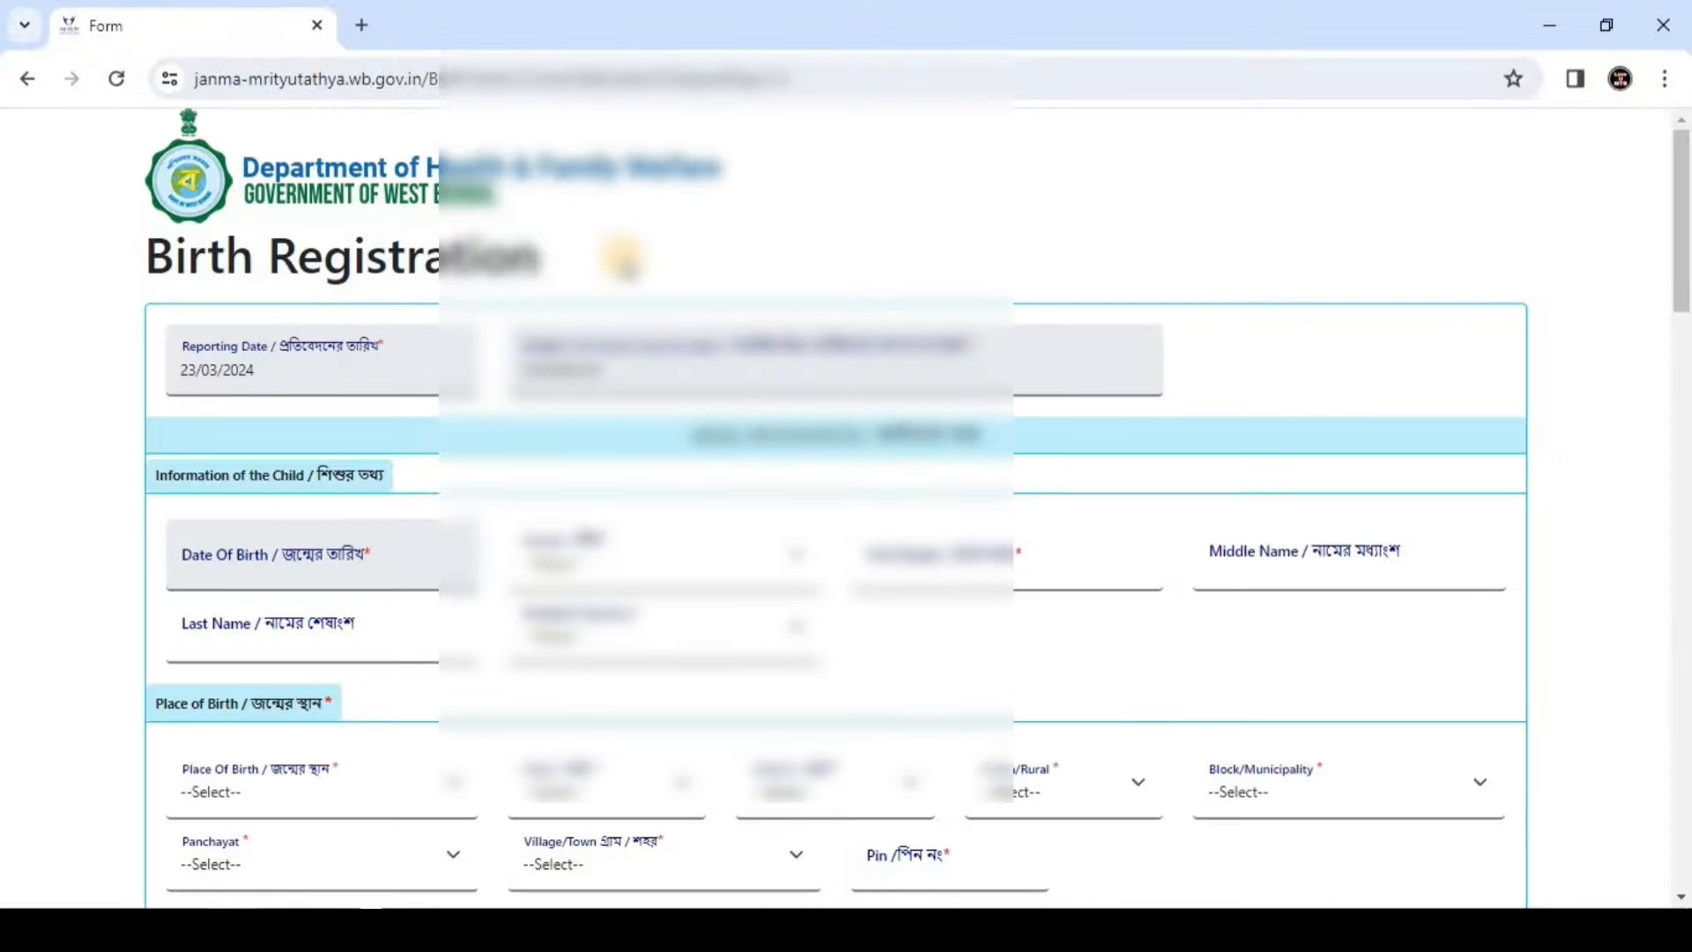
scroll(608, 272, "down", 3)
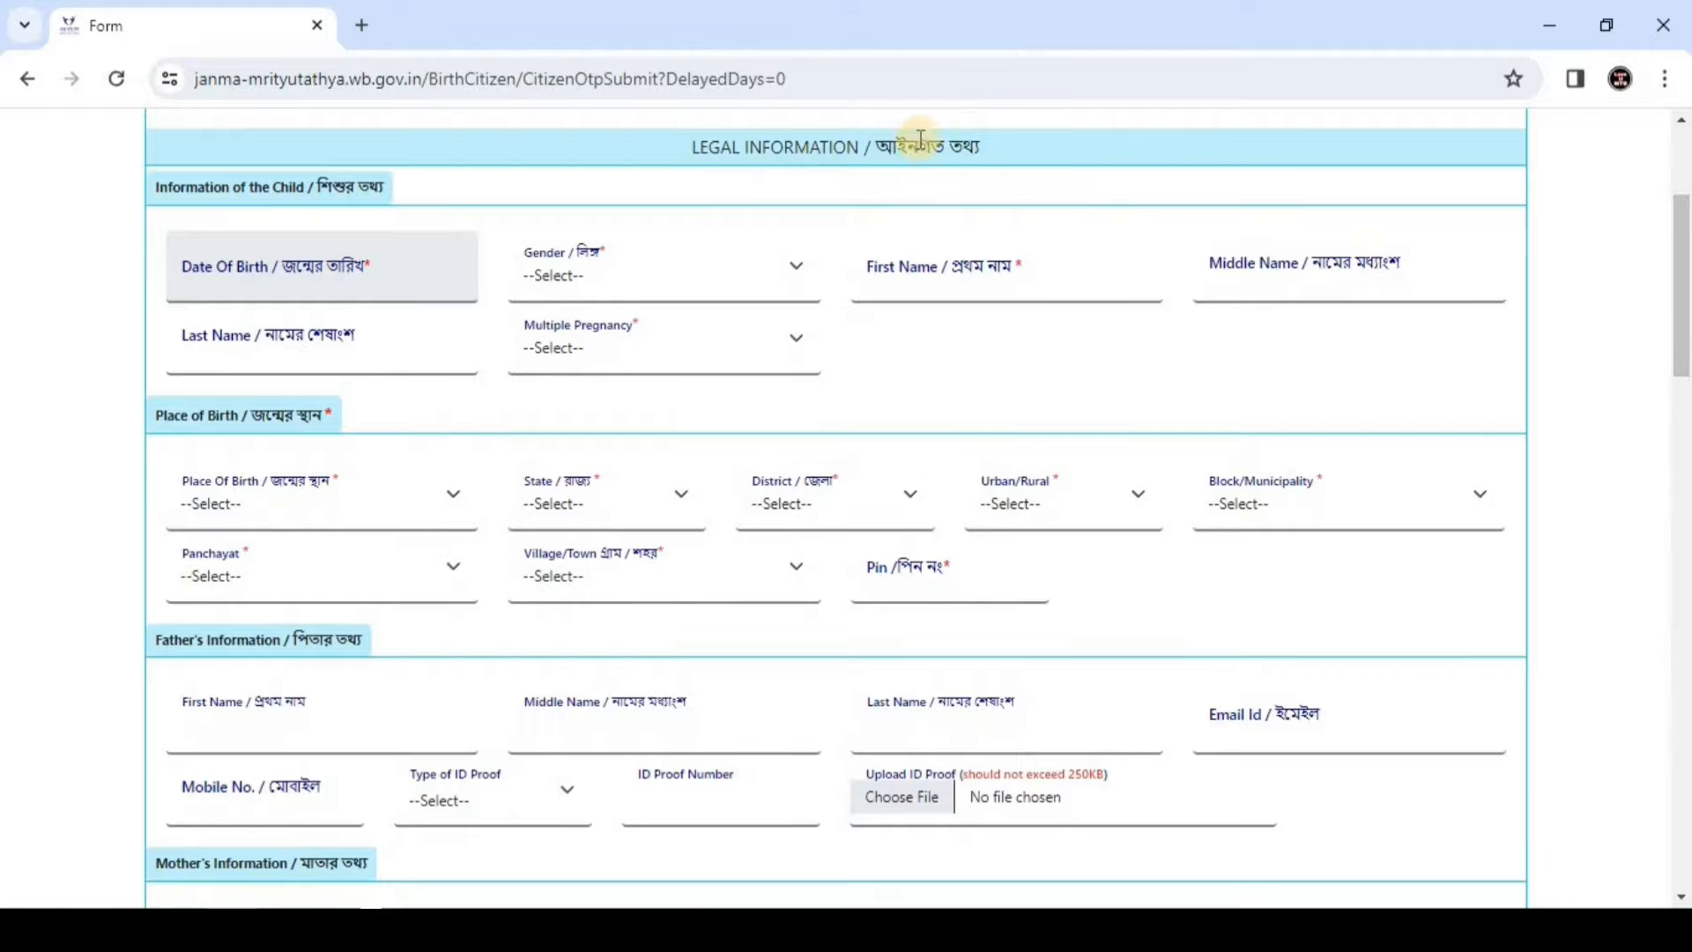
left_click_drag(151, 187, 410, 201)
left_click(410, 201)
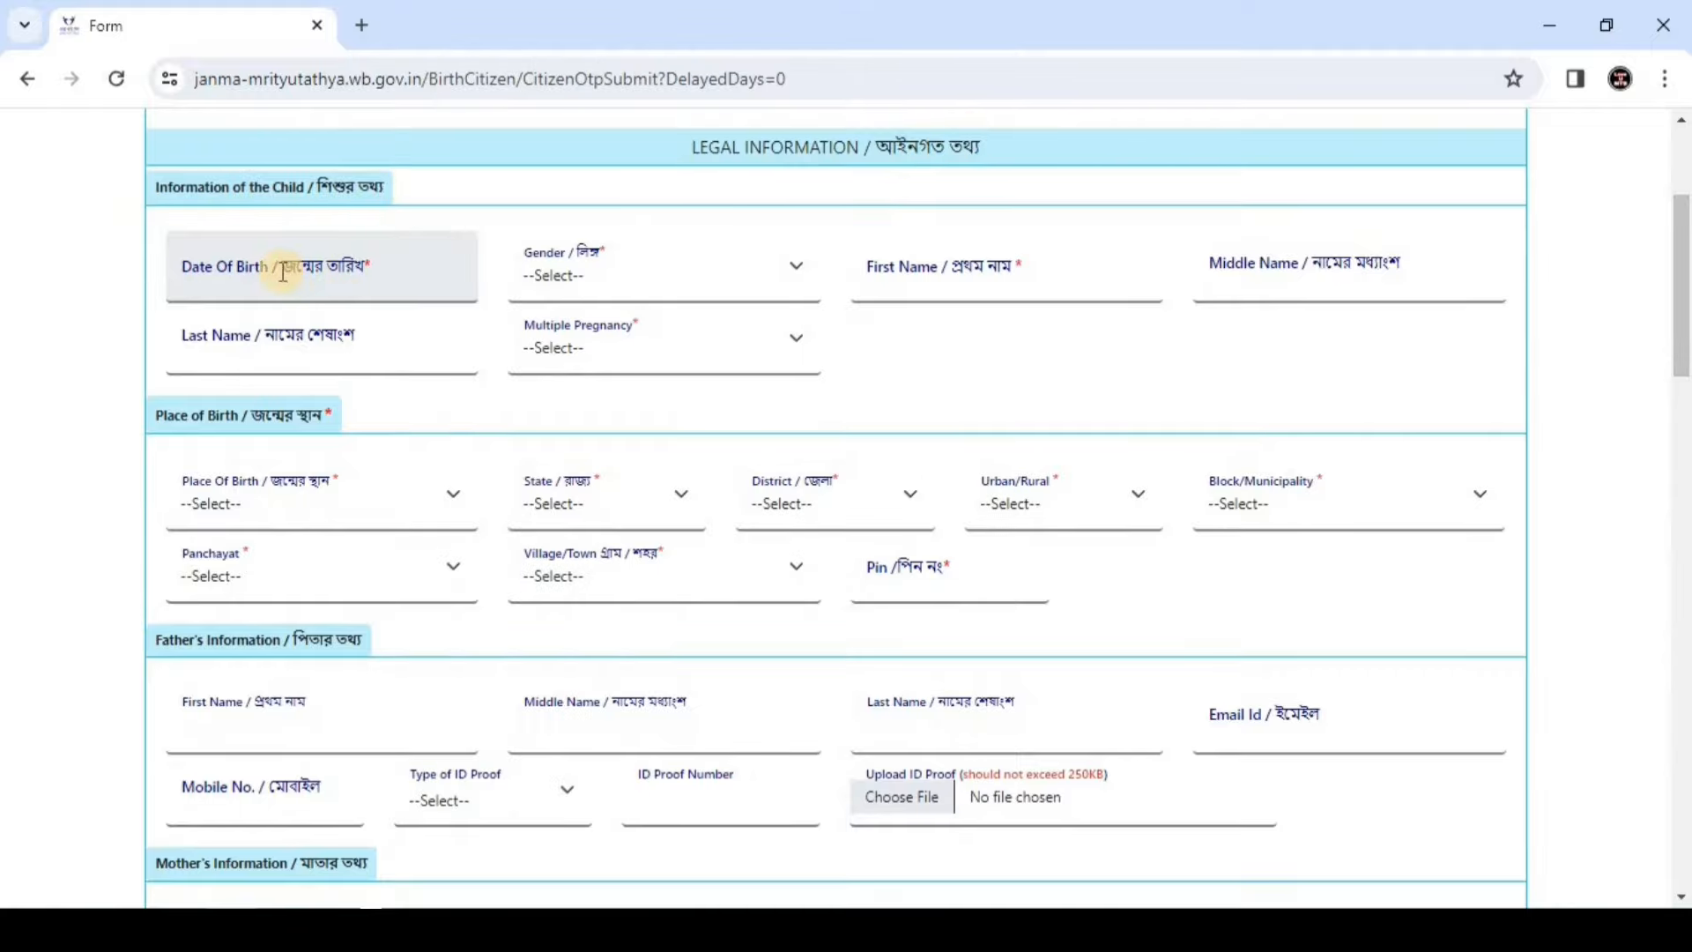
Page back through the Date Of Birth calendar's months and years to reach 23/03/2024
left_click(368, 266)
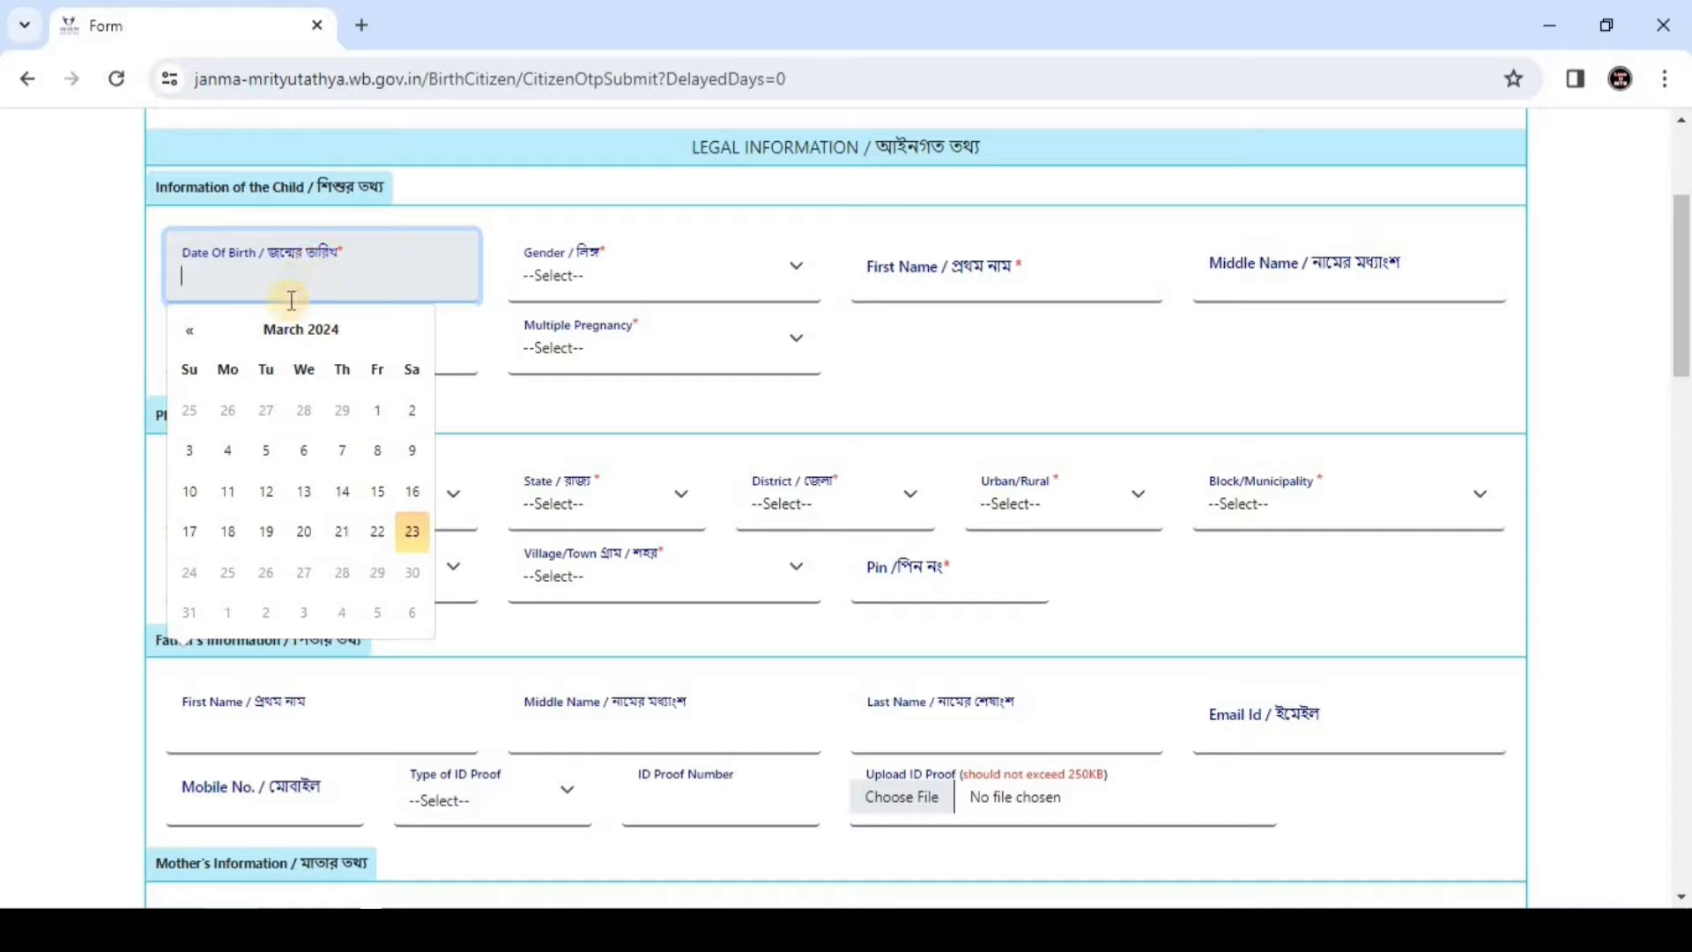
left_click(304, 335)
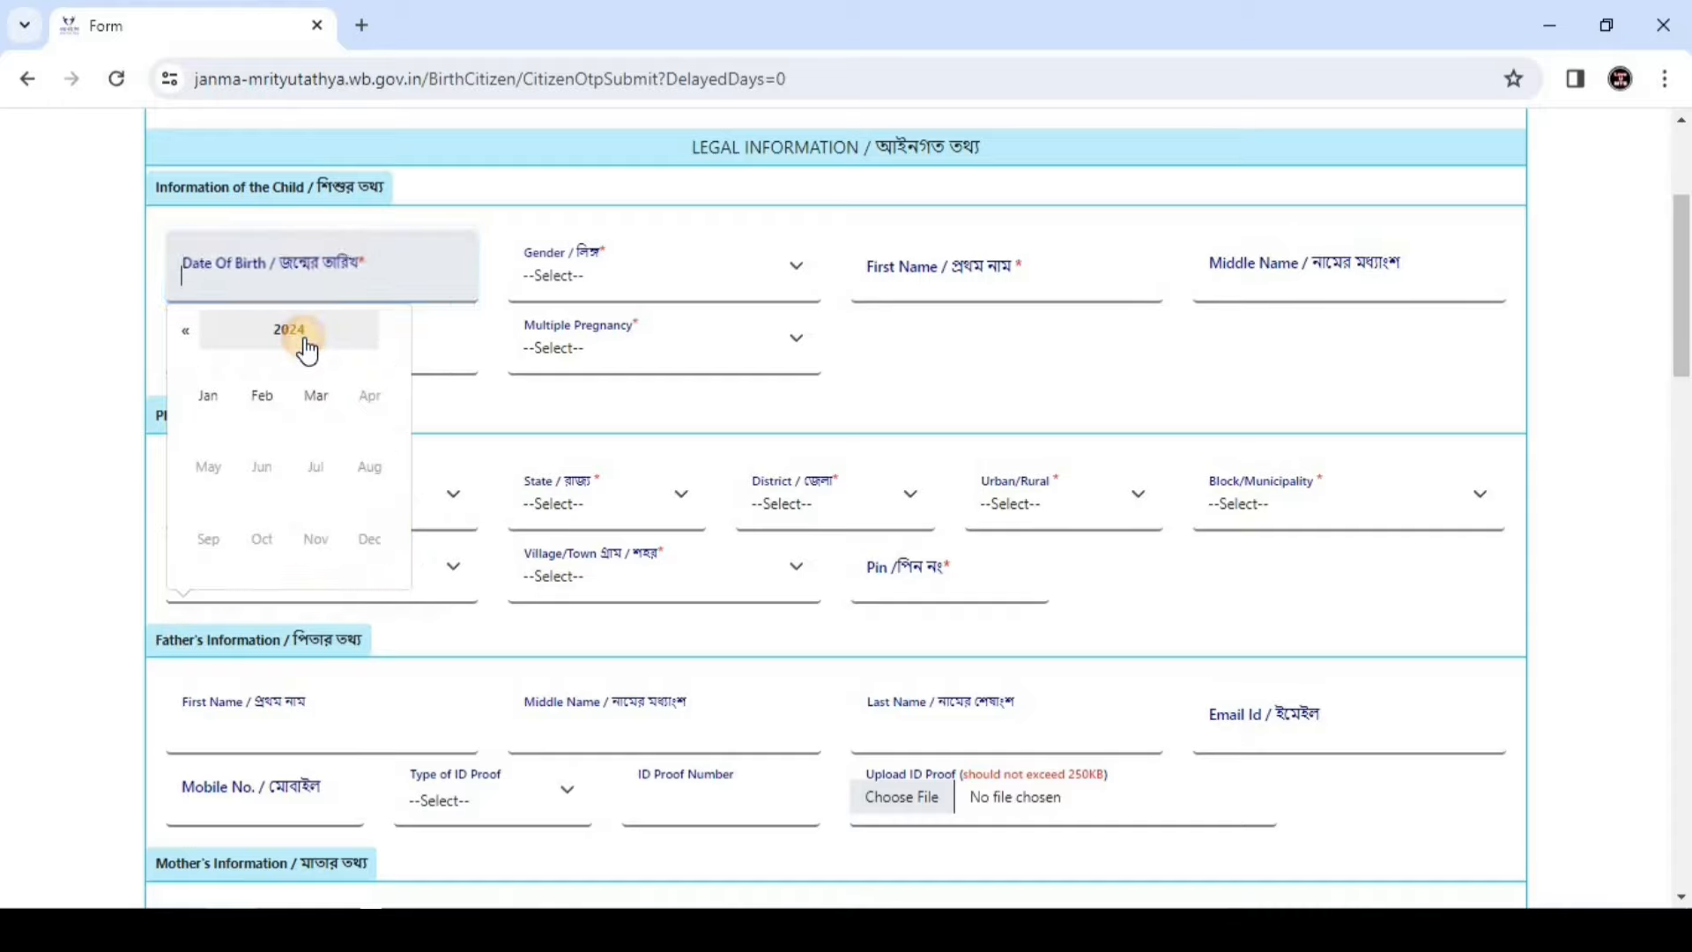
left_click(187, 331)
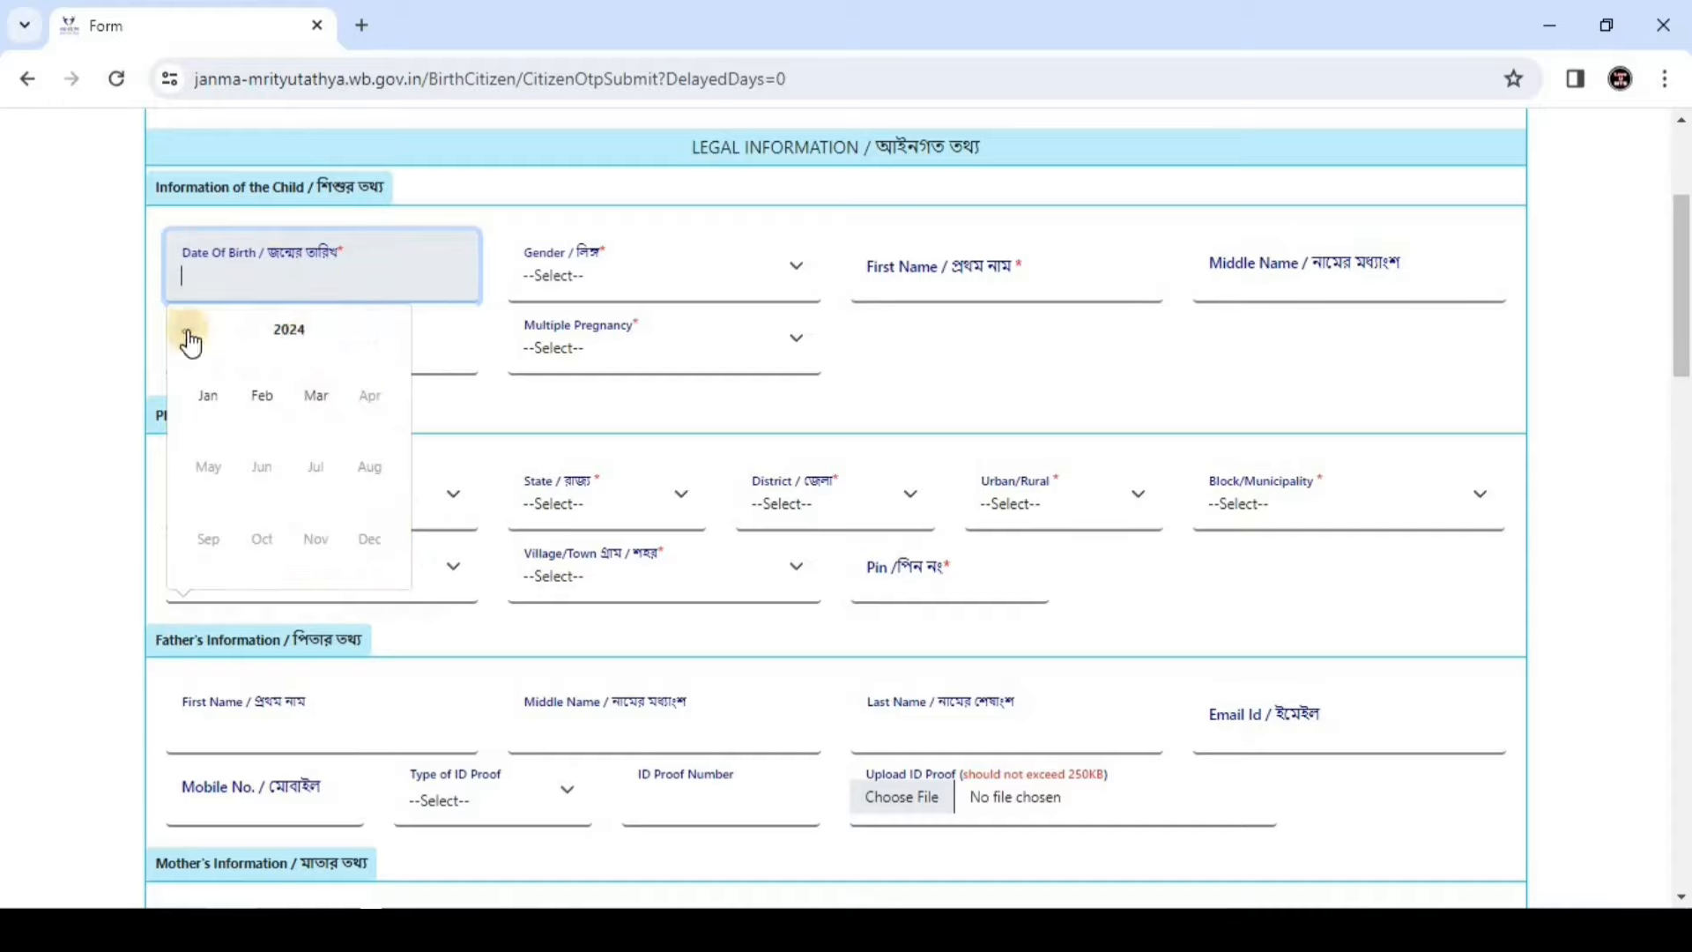
left_click(187, 331)
left_click(187, 332)
left_click(187, 331)
left_click(187, 331)
left_click(186, 331)
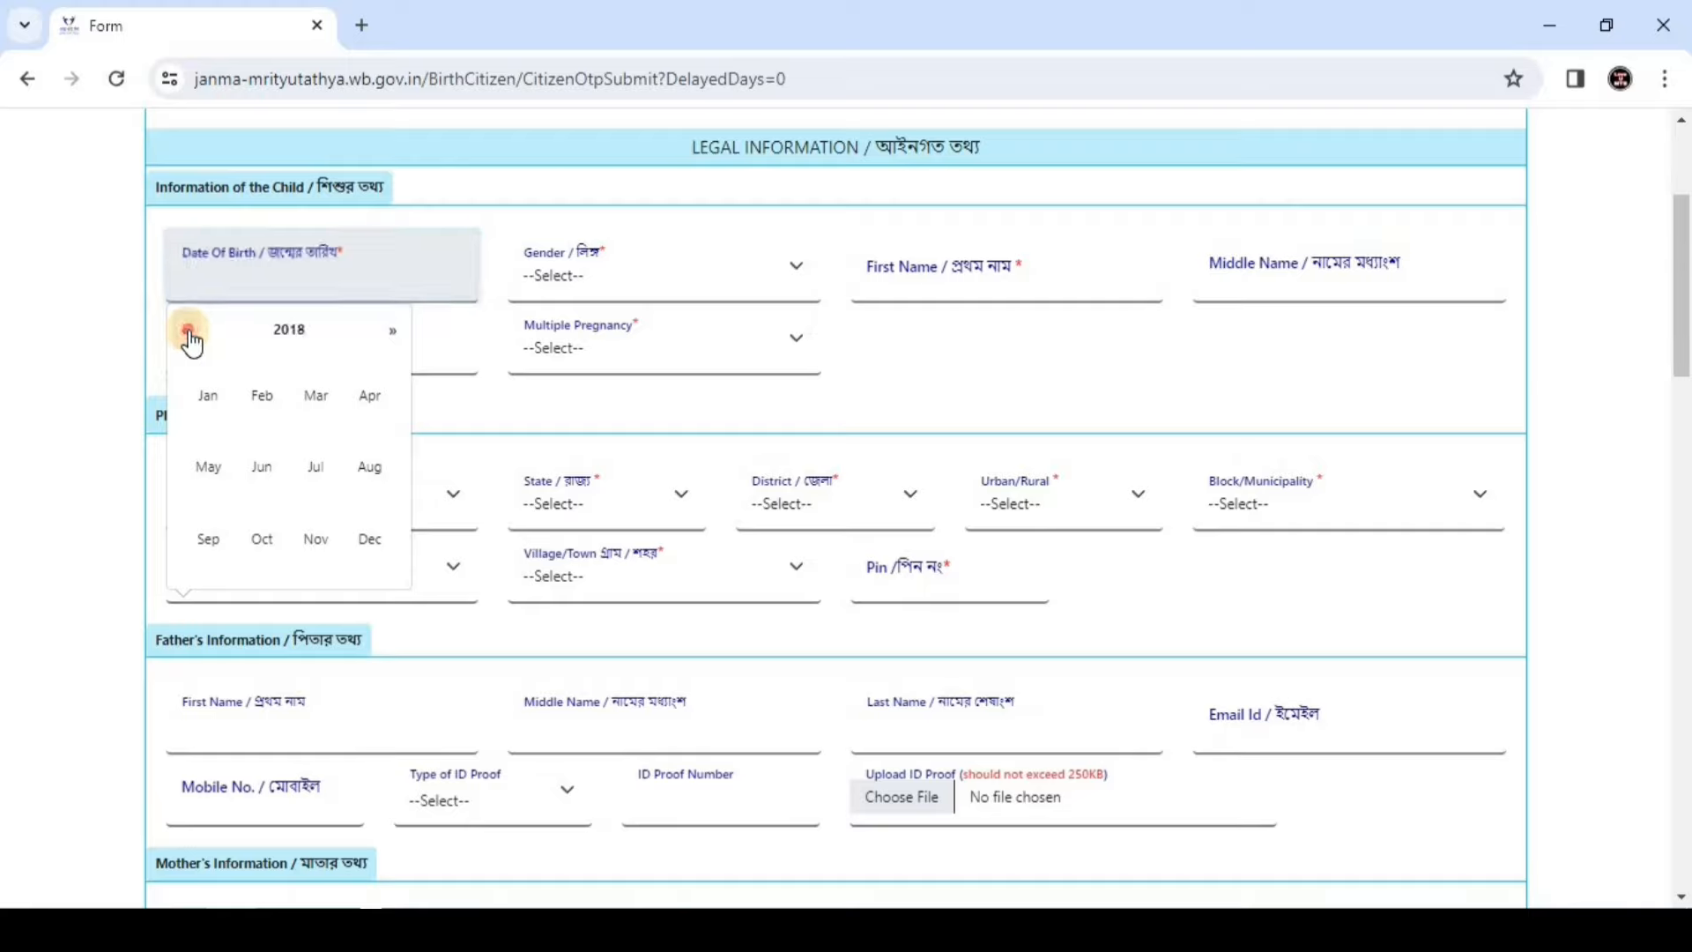
left_click(186, 331)
left_click(187, 331)
left_click(291, 332)
left_click(187, 333)
left_click(188, 332)
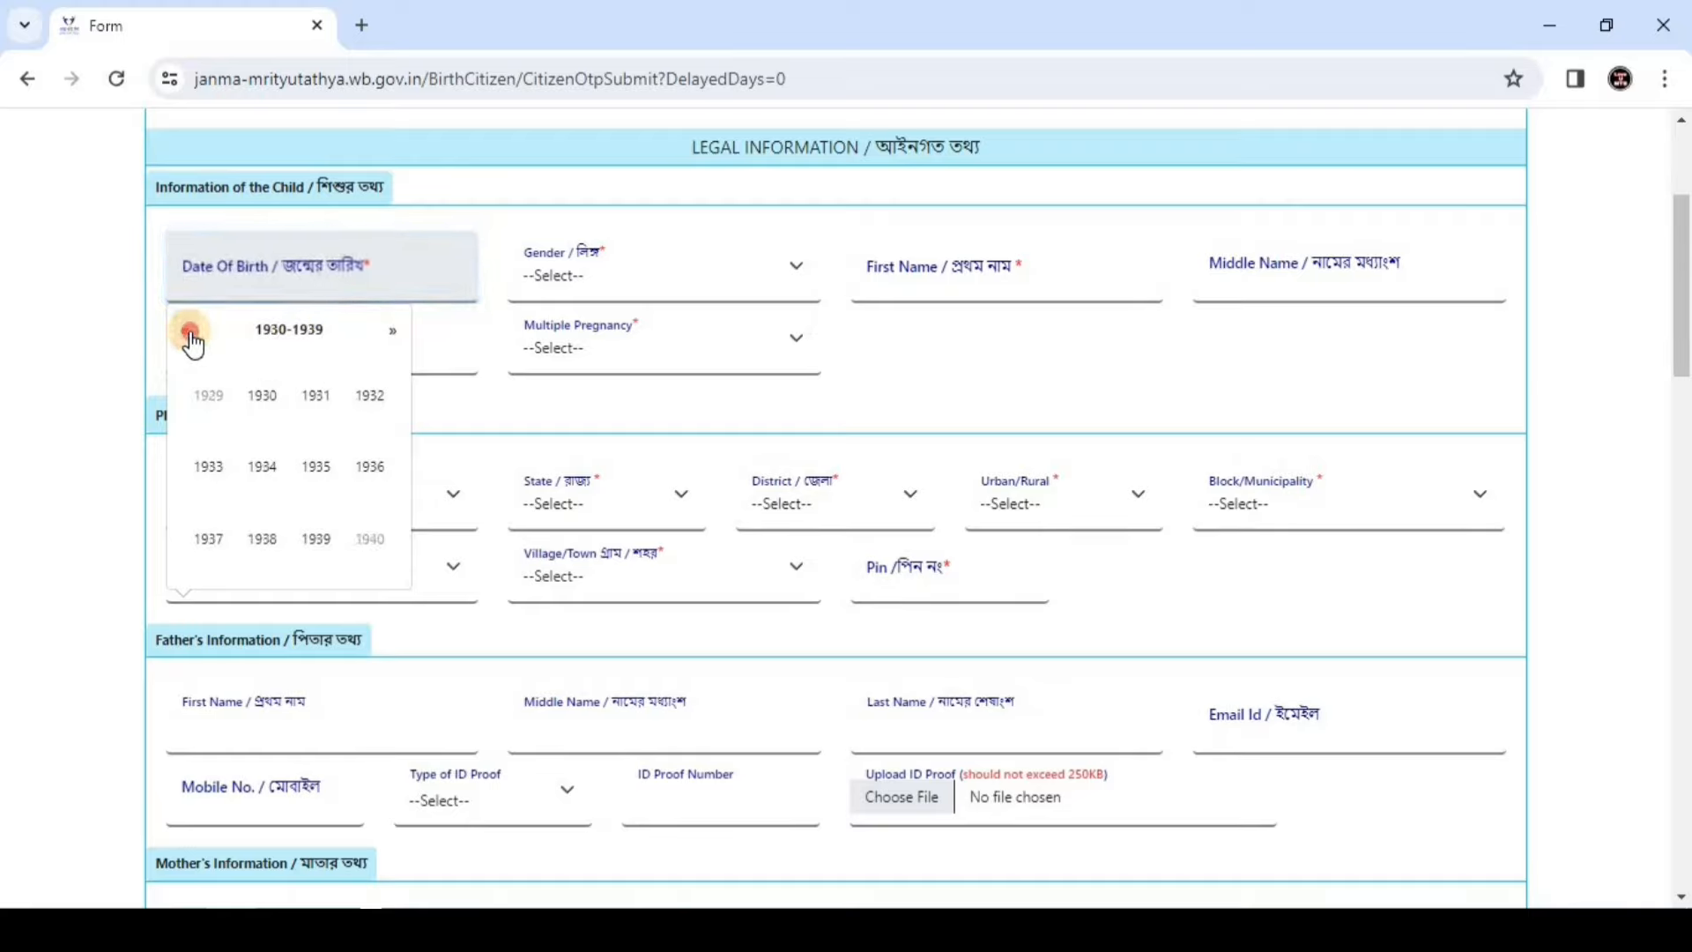
left_click(564, 280)
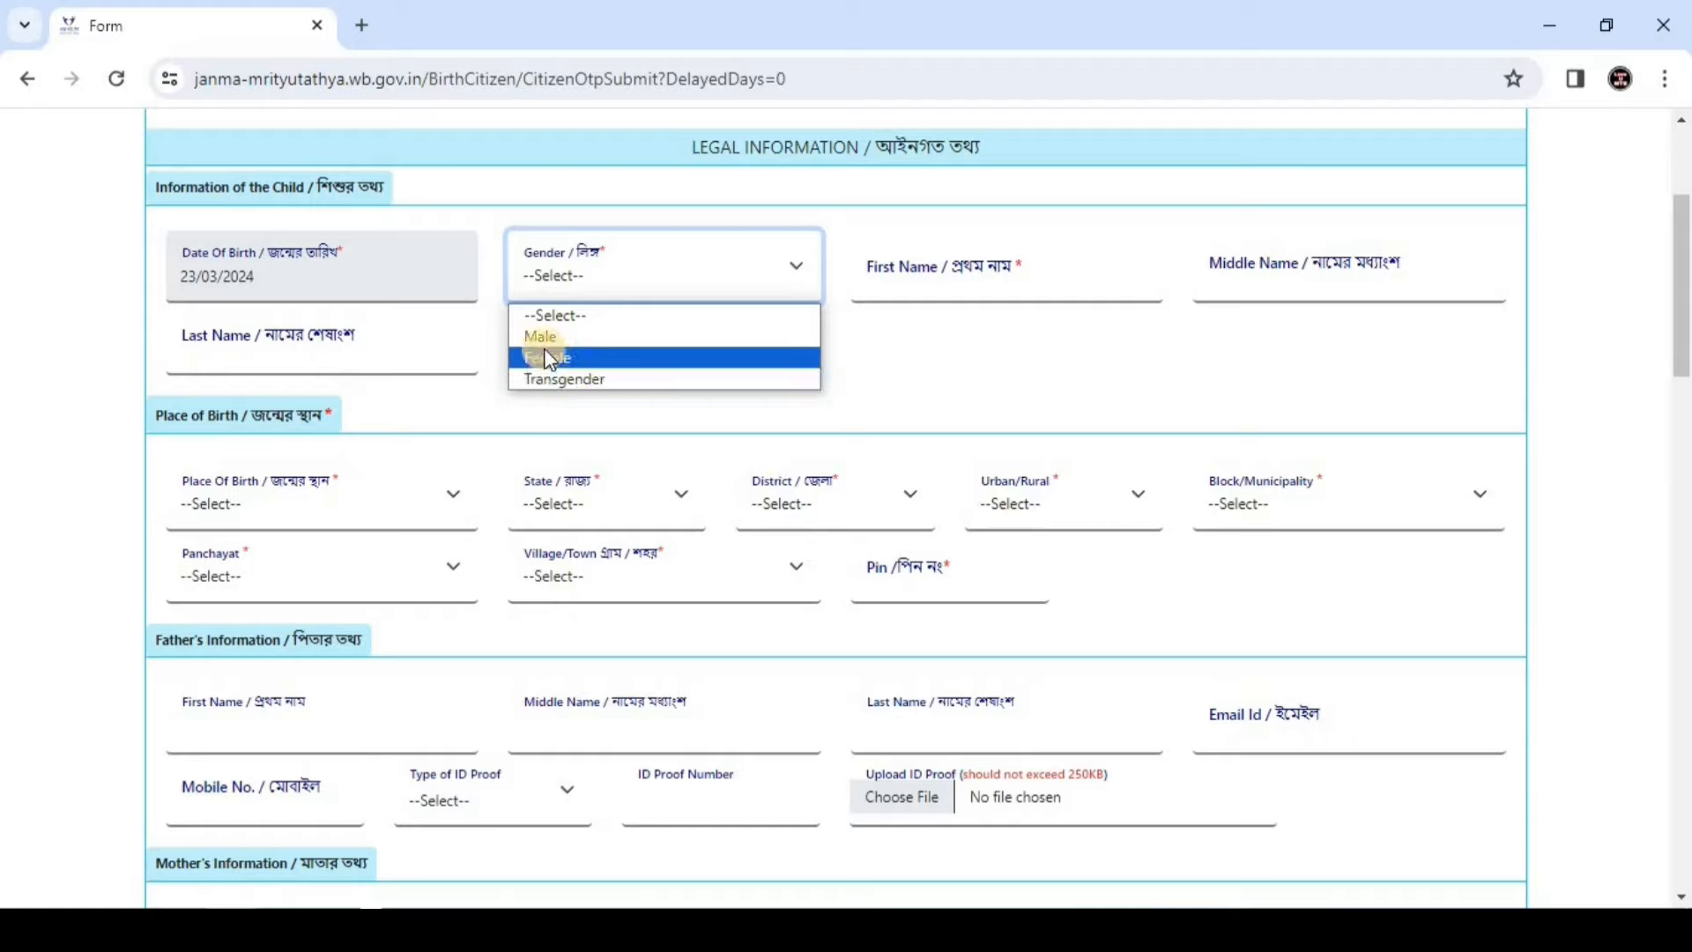
Set gender Male, first name DEMO, last name TEST, and Multiple Pregnancy to Single
left_click(564, 336)
left_click(920, 286)
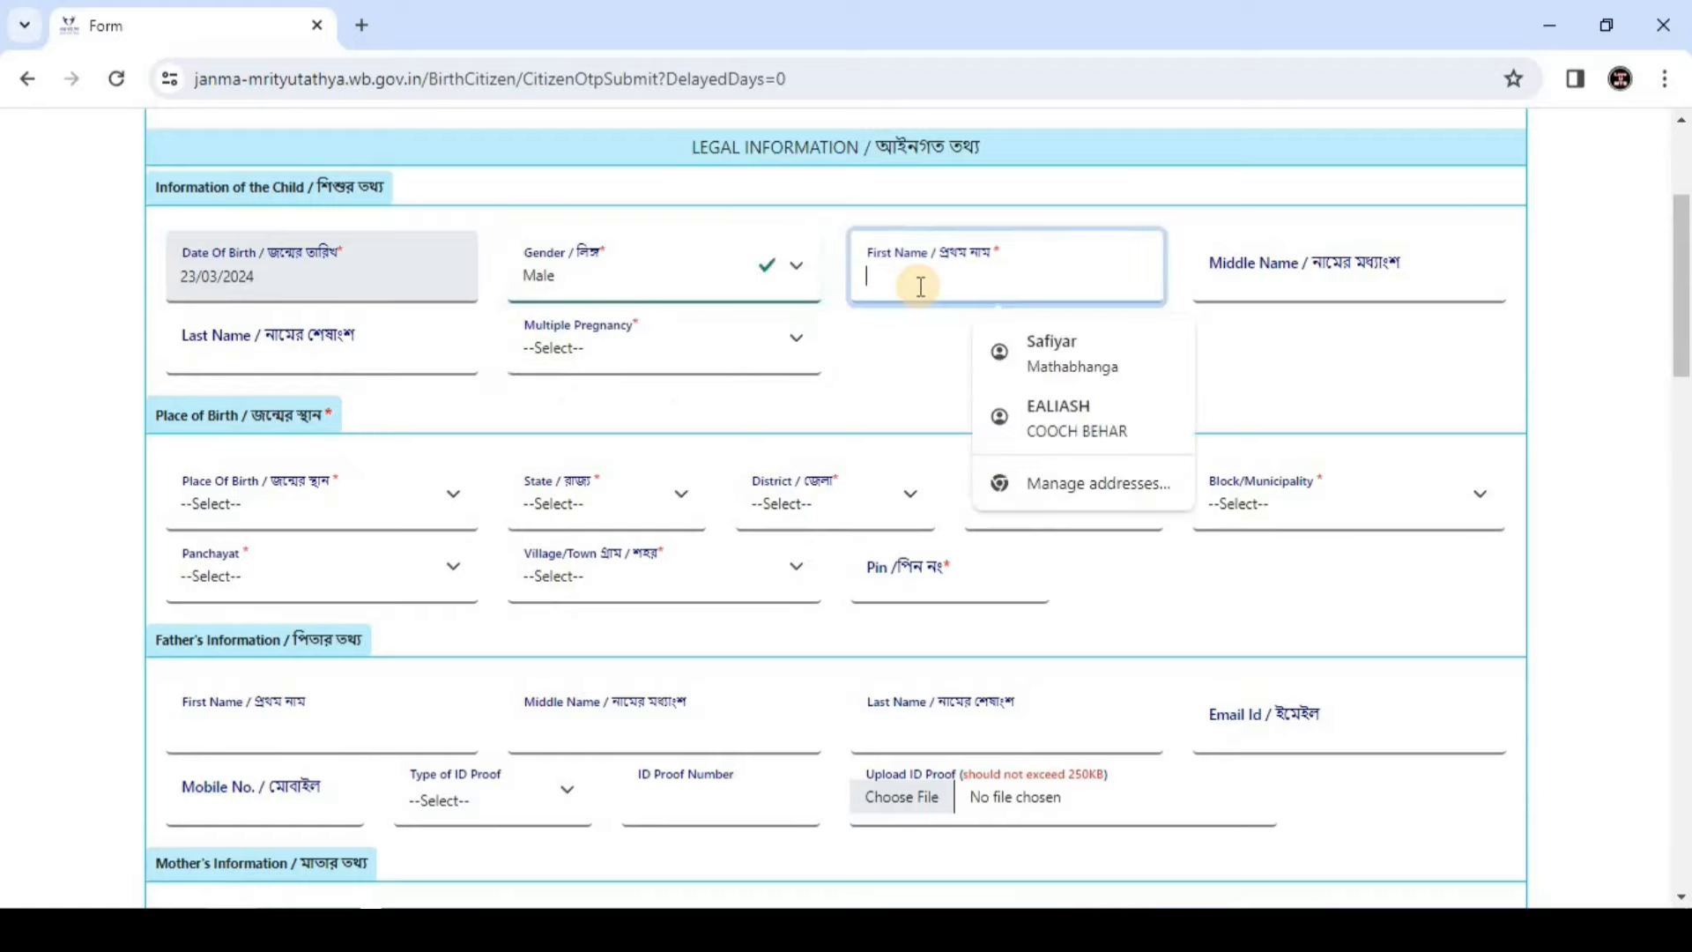
type("GEMO")
left_click(1261, 275)
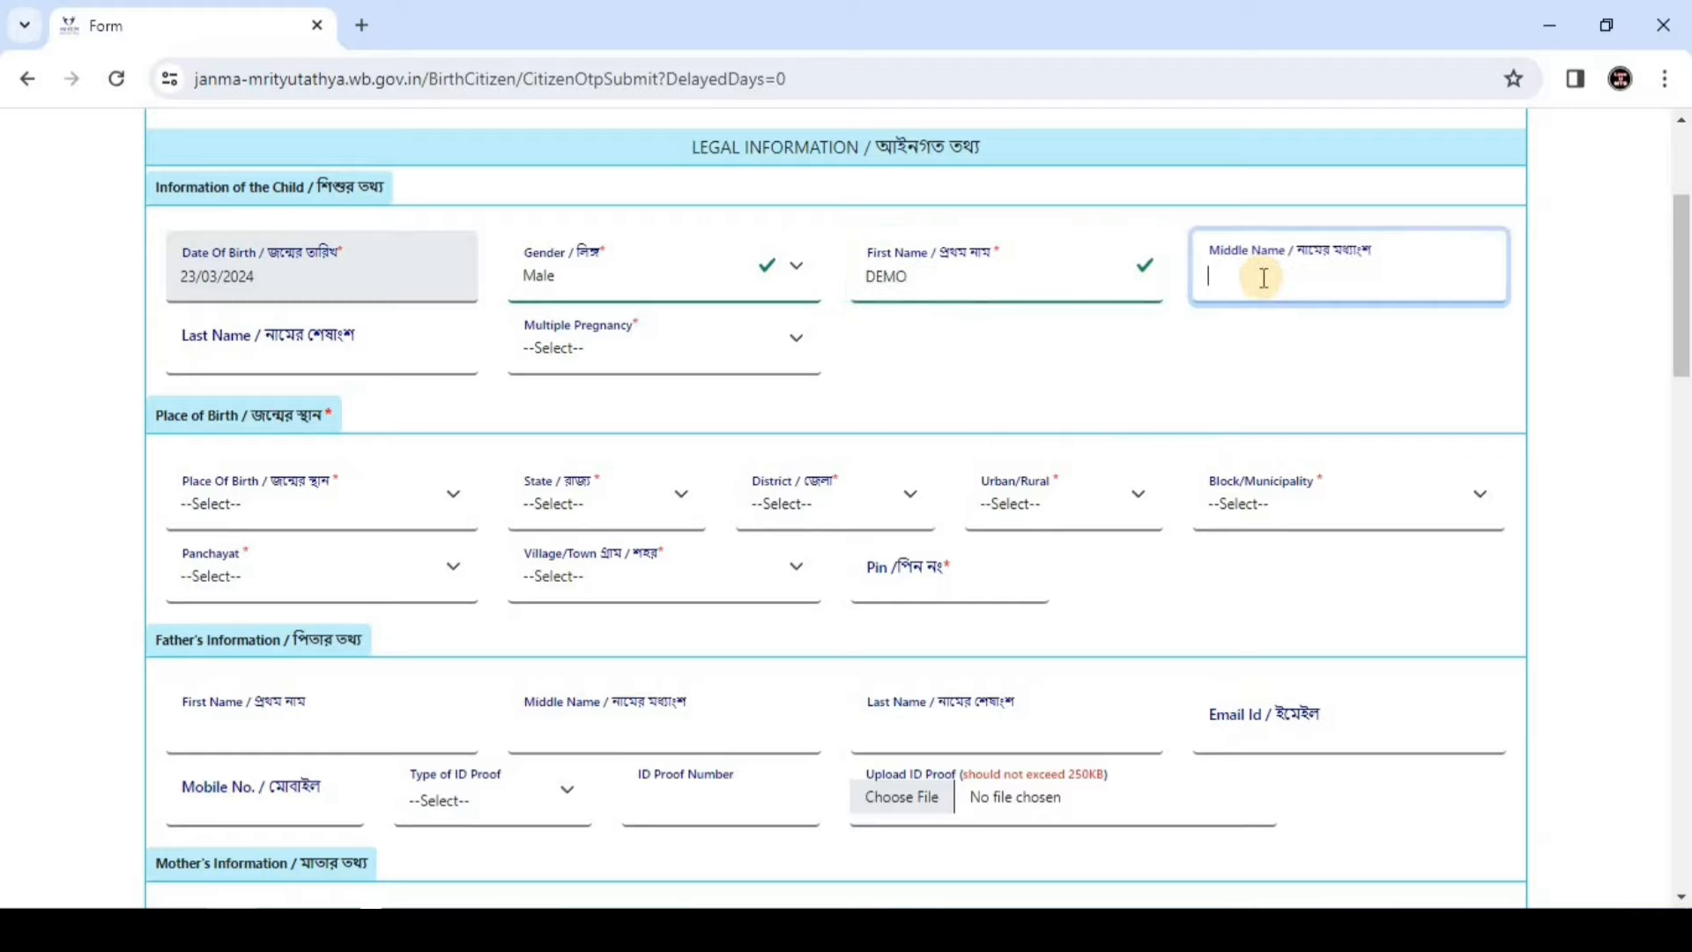
left_click(277, 345)
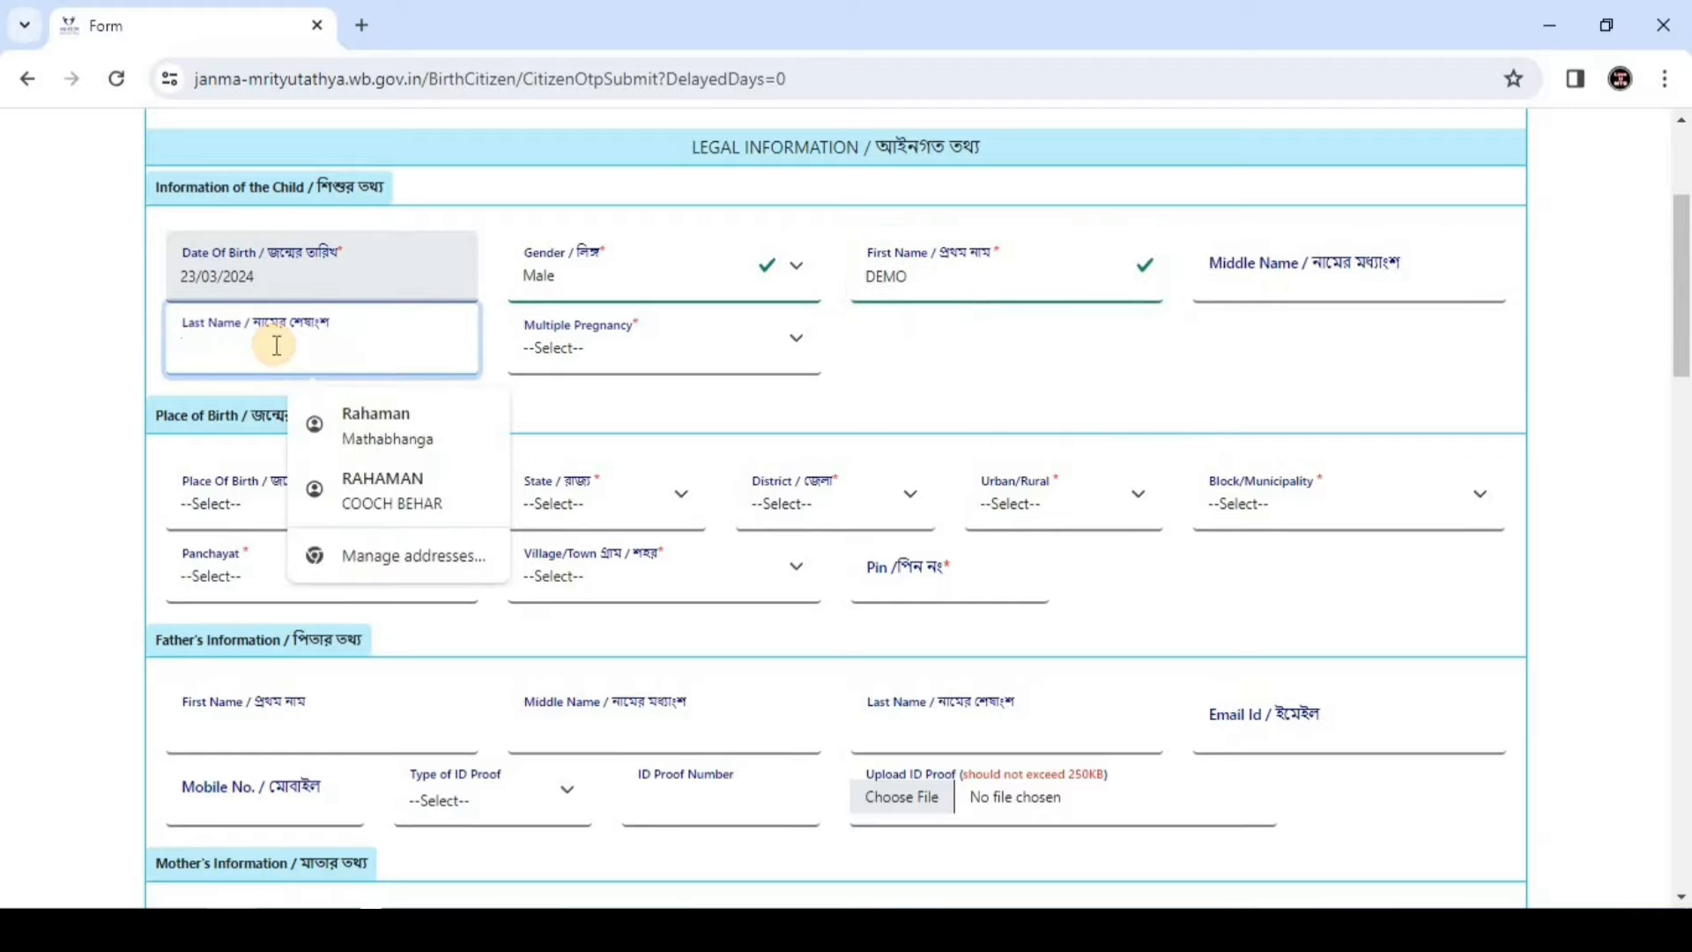
type("TEST")
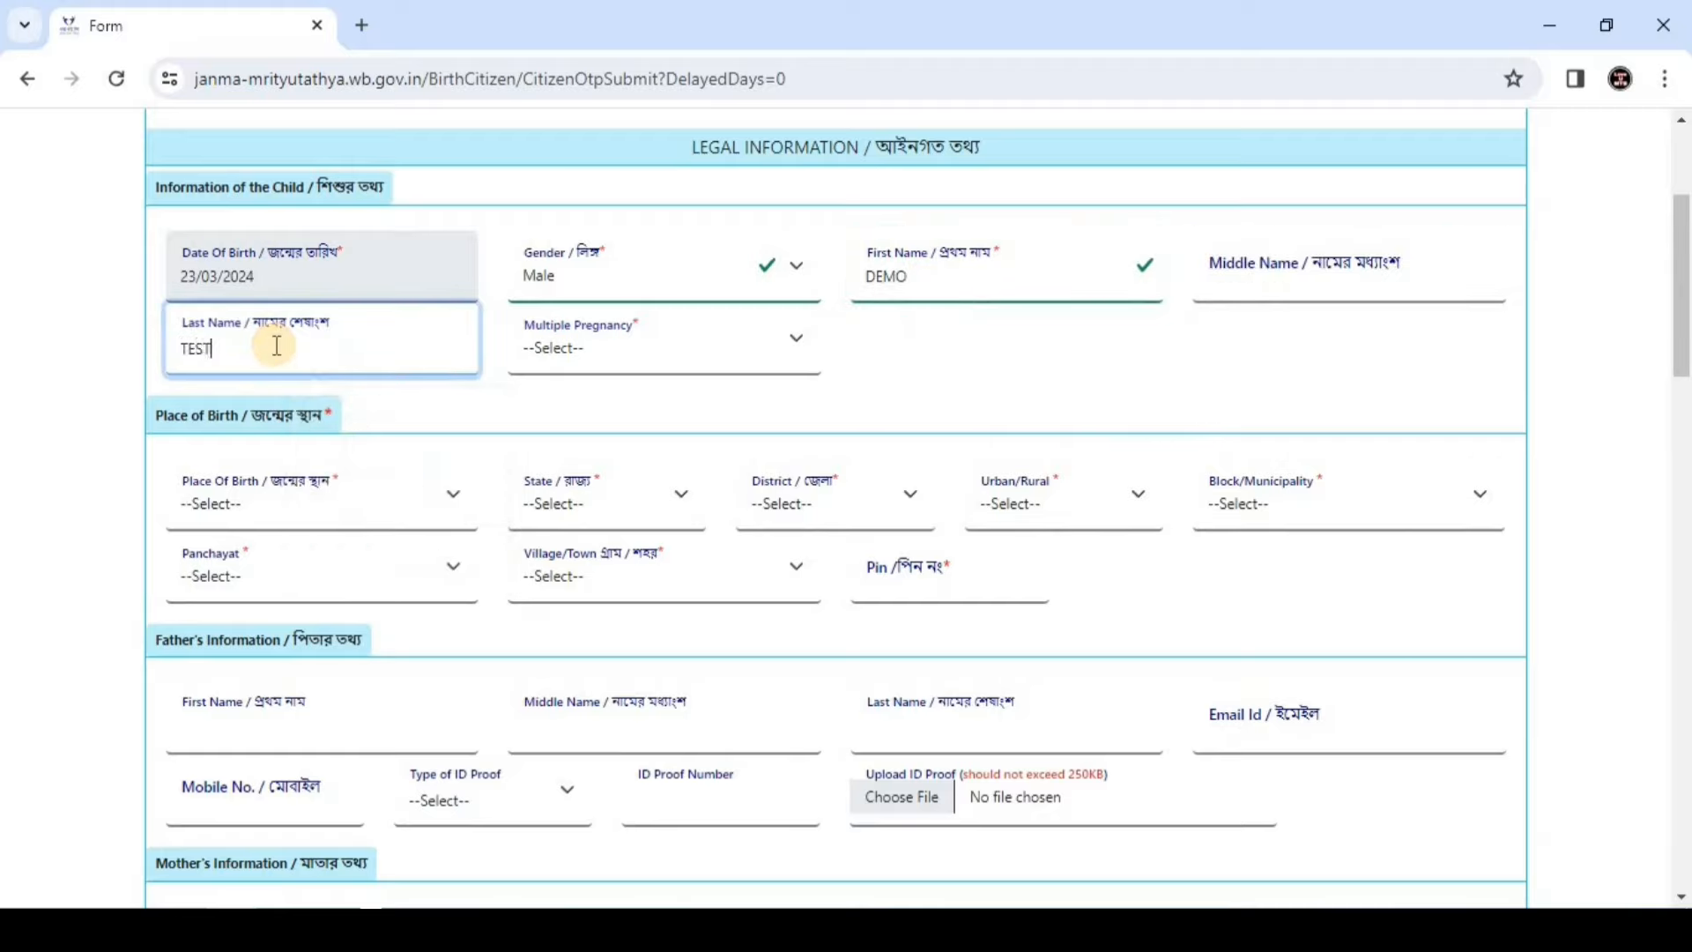
left_click(608, 359)
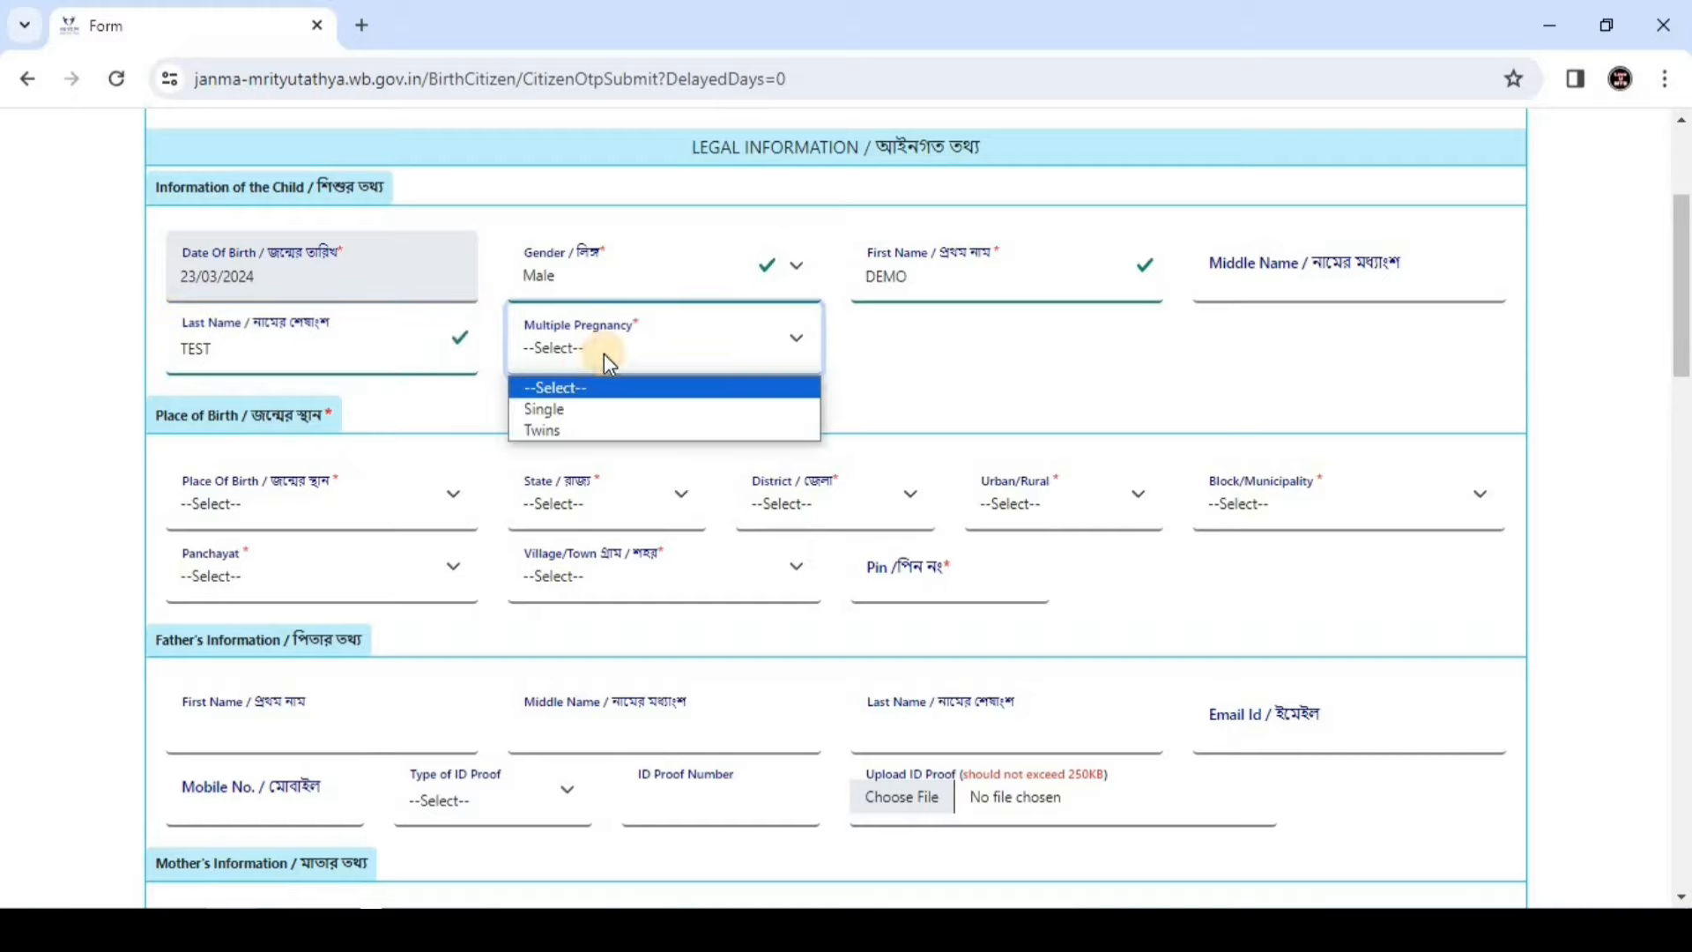
left_click(546, 410)
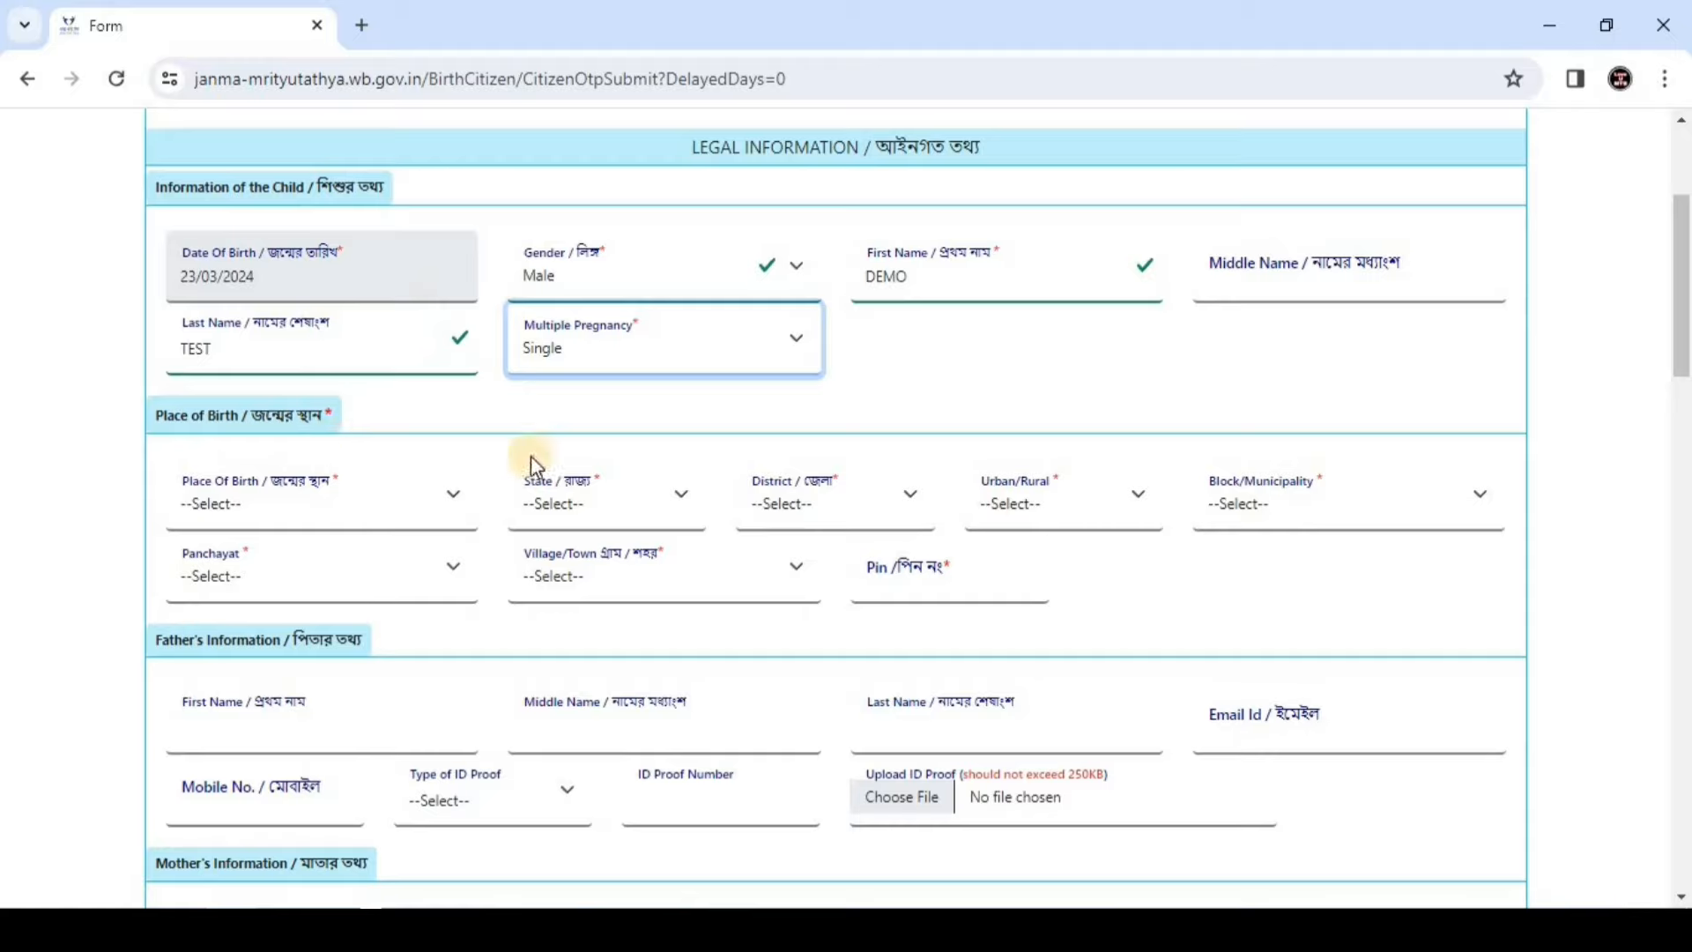
left_click(244, 517)
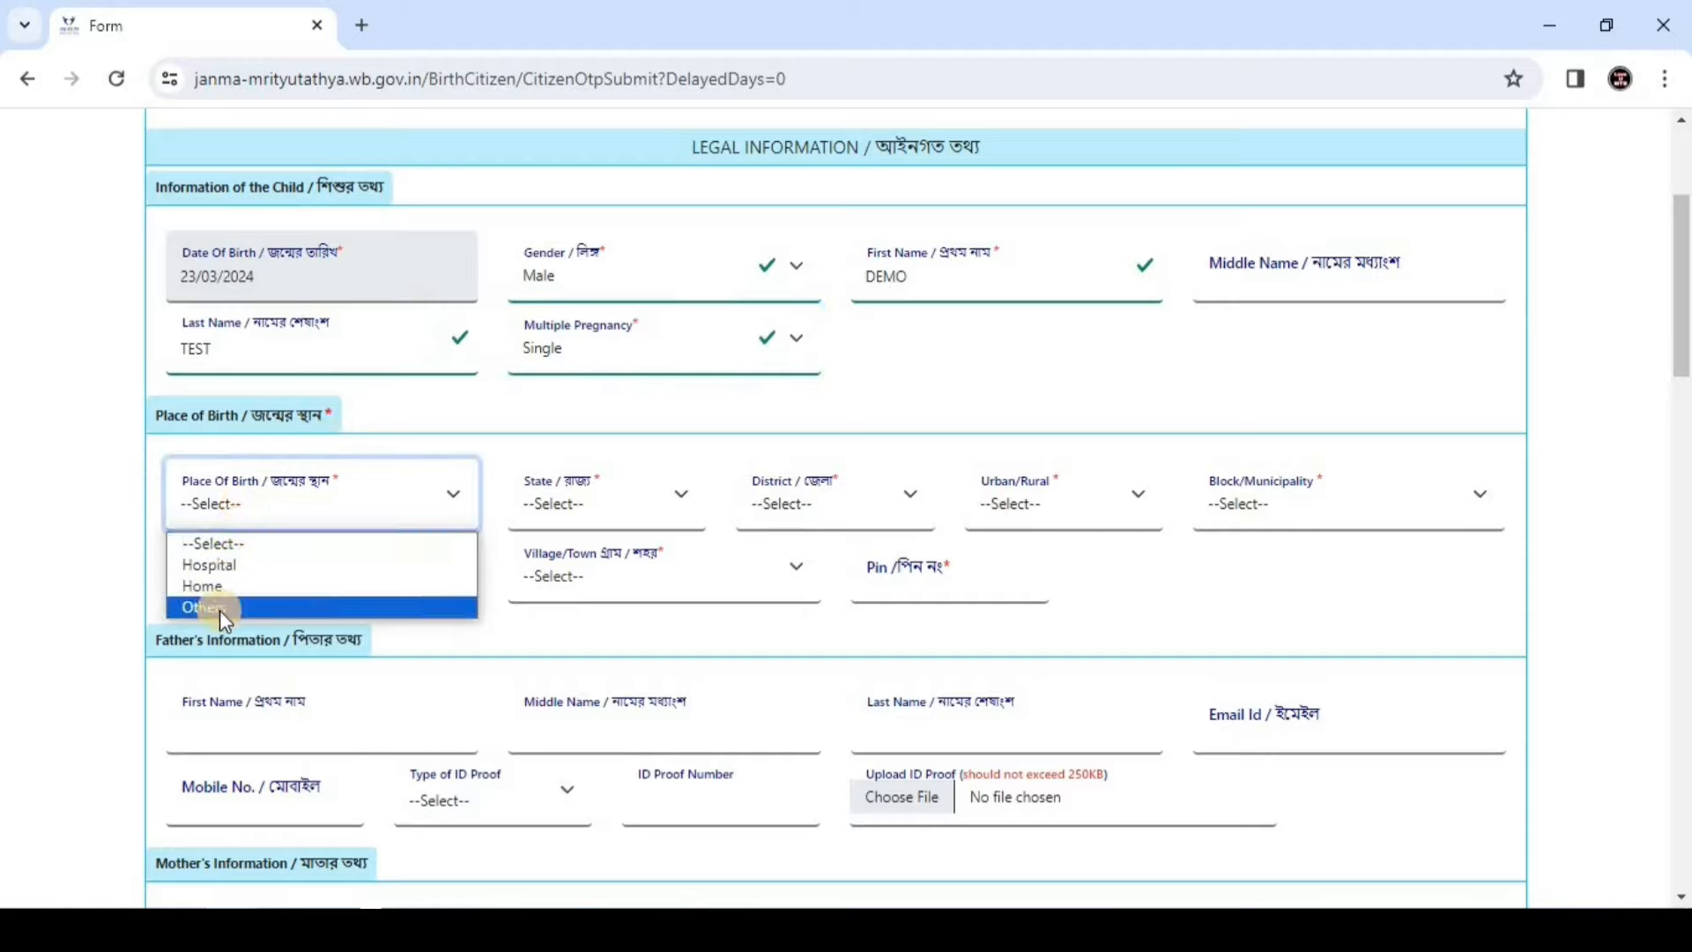
Set the birth place to West Bengal, Coochbehar, Municipality, MUNICIPALITY MATHABHANGA
left_click(208, 564)
left_click(674, 500)
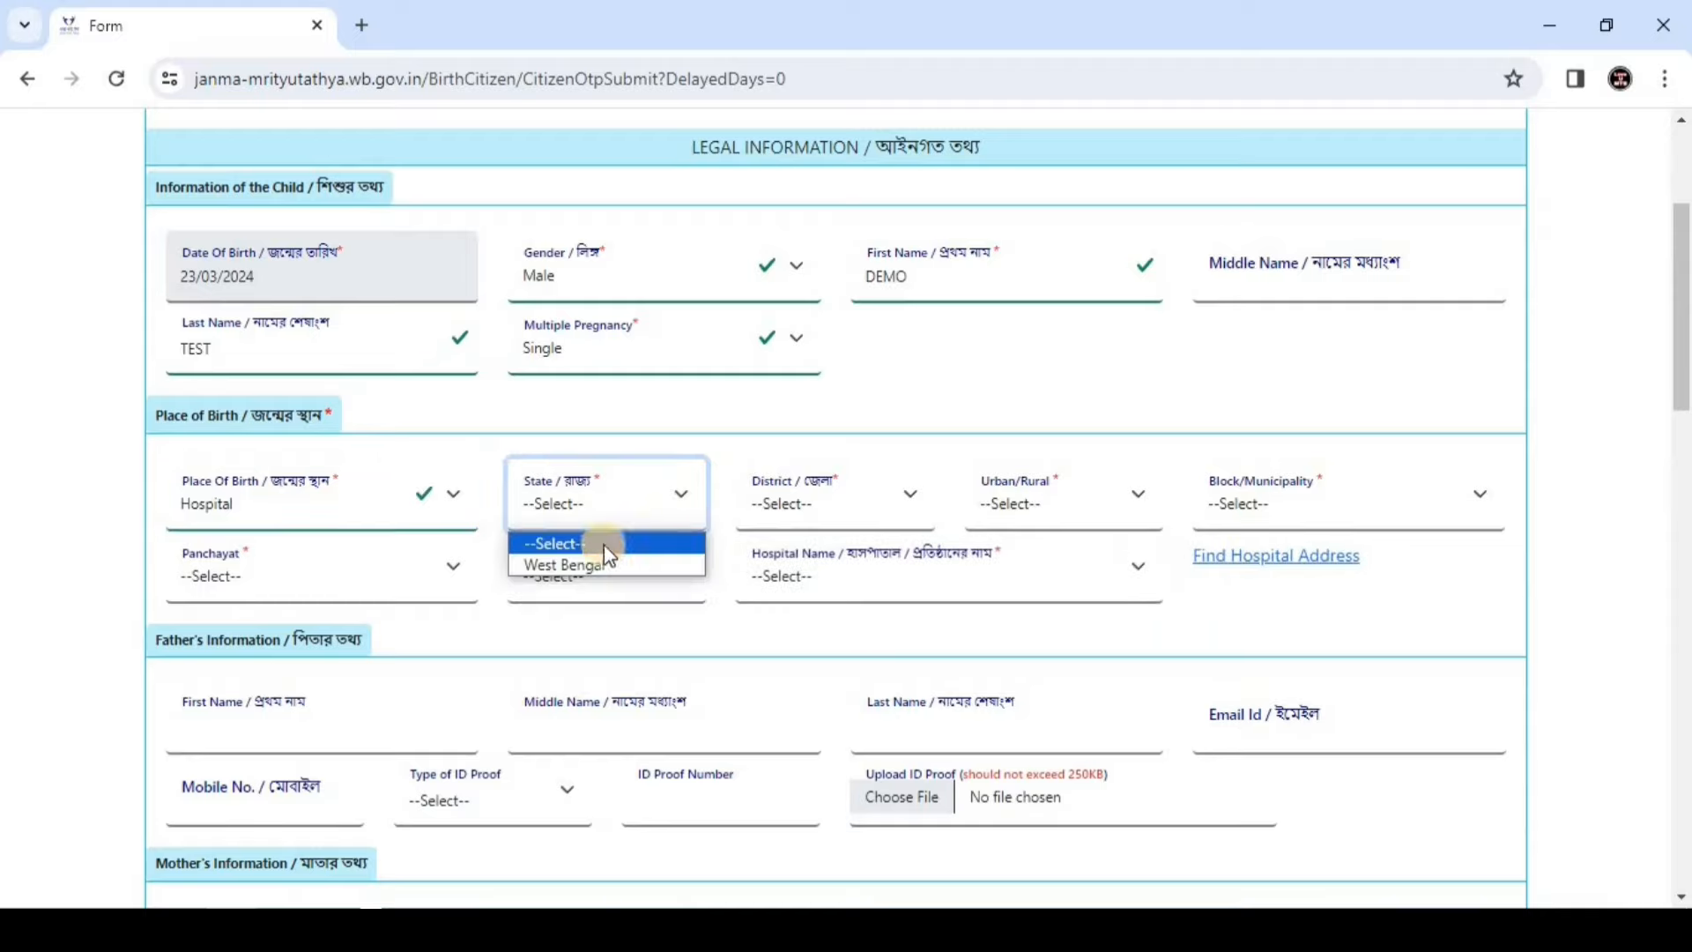
left_click(587, 563)
left_click(834, 504)
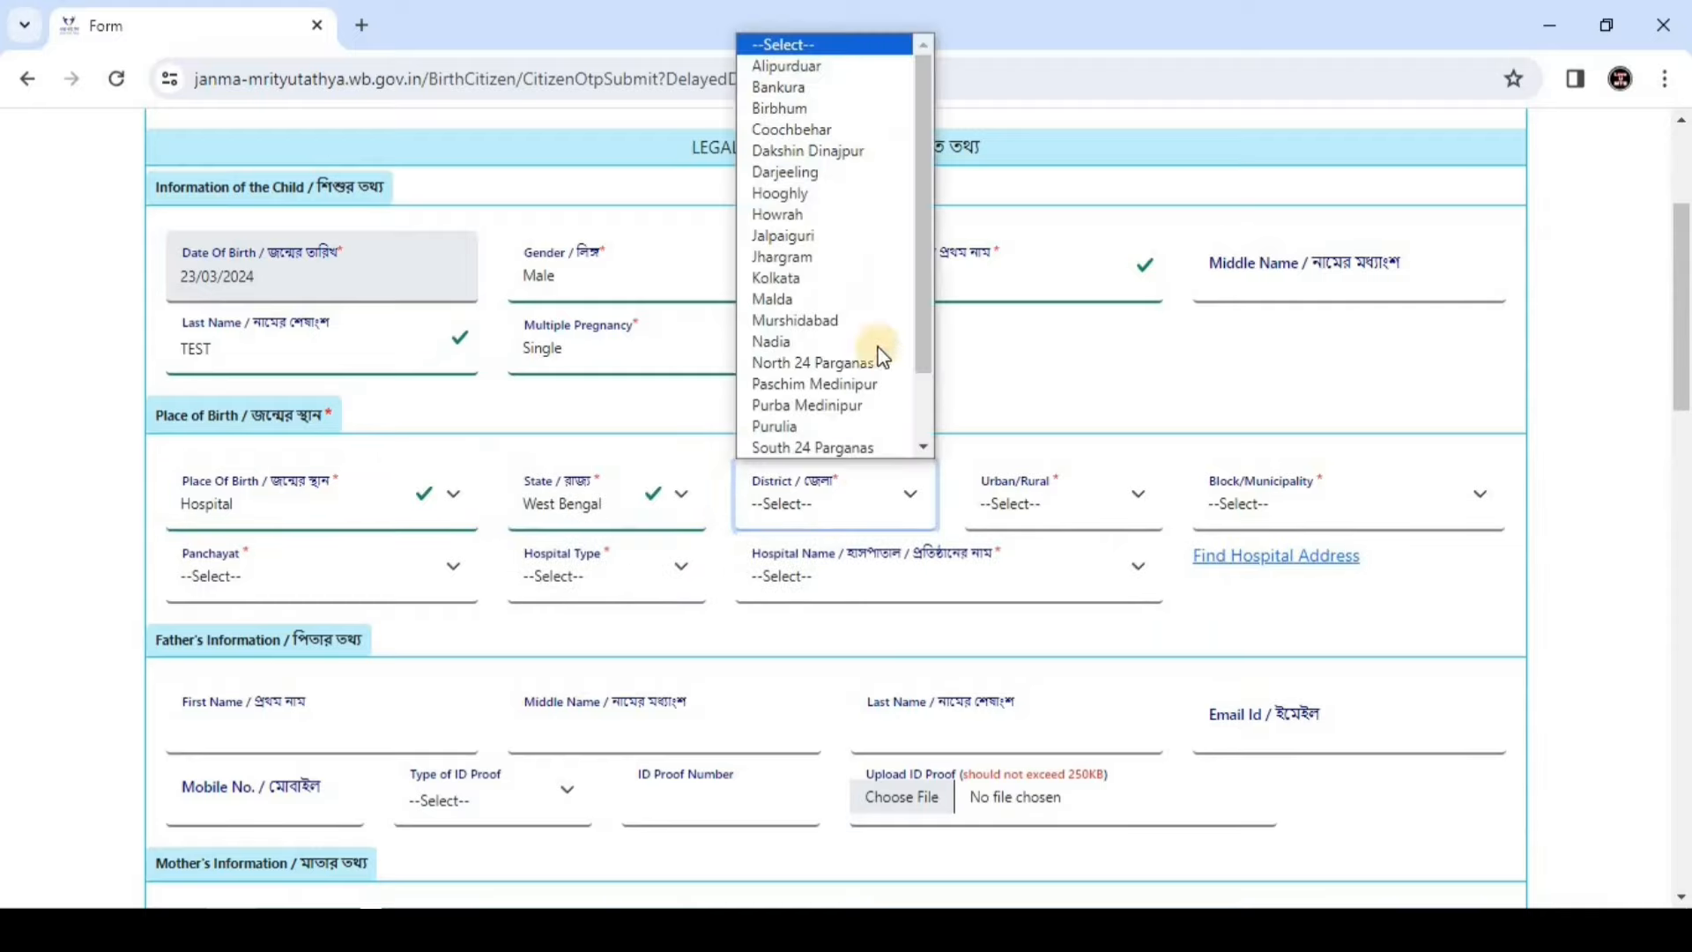
left_click(827, 132)
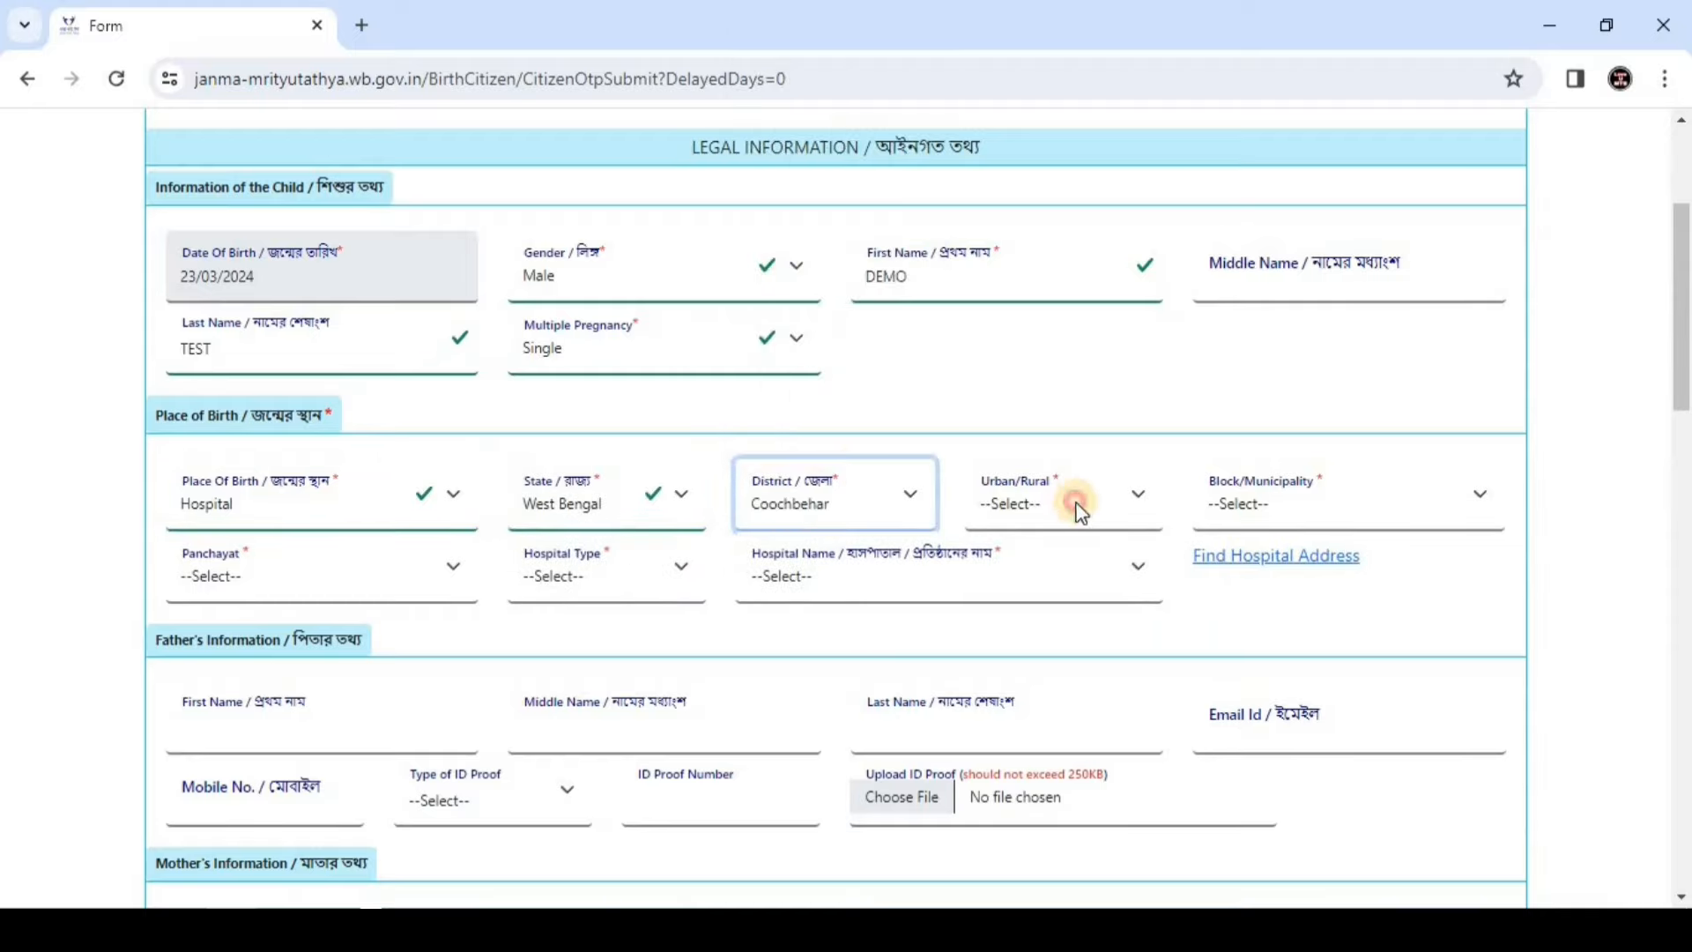
left_click(1075, 502)
left_click(1056, 581)
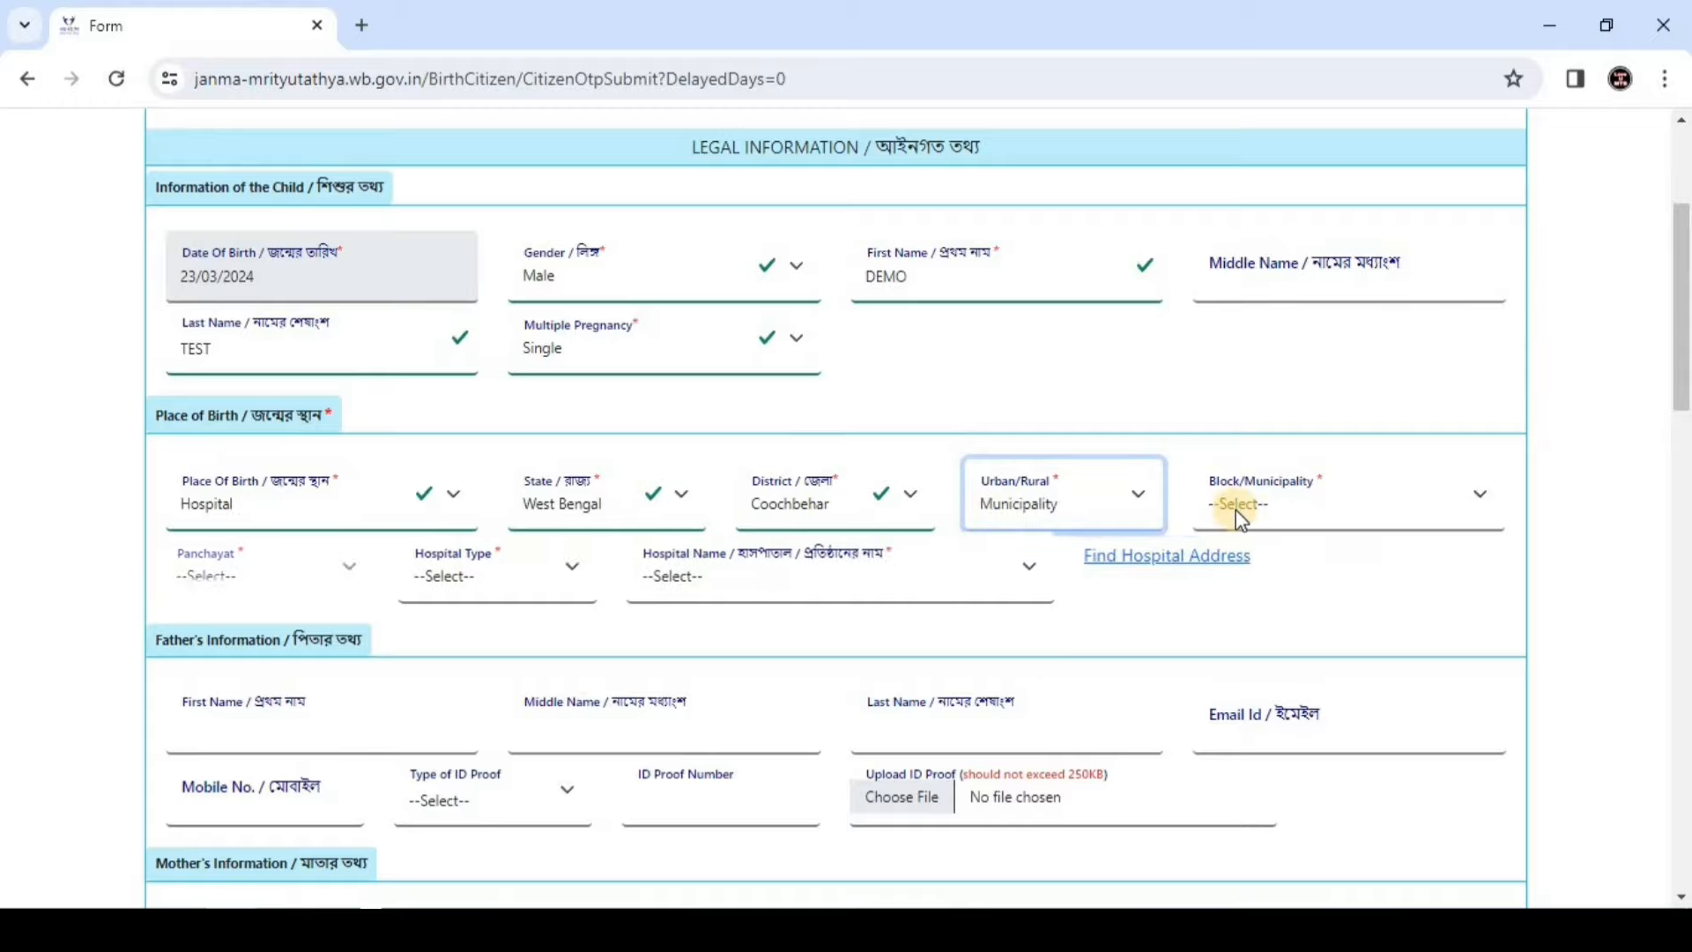
left_click(1235, 509)
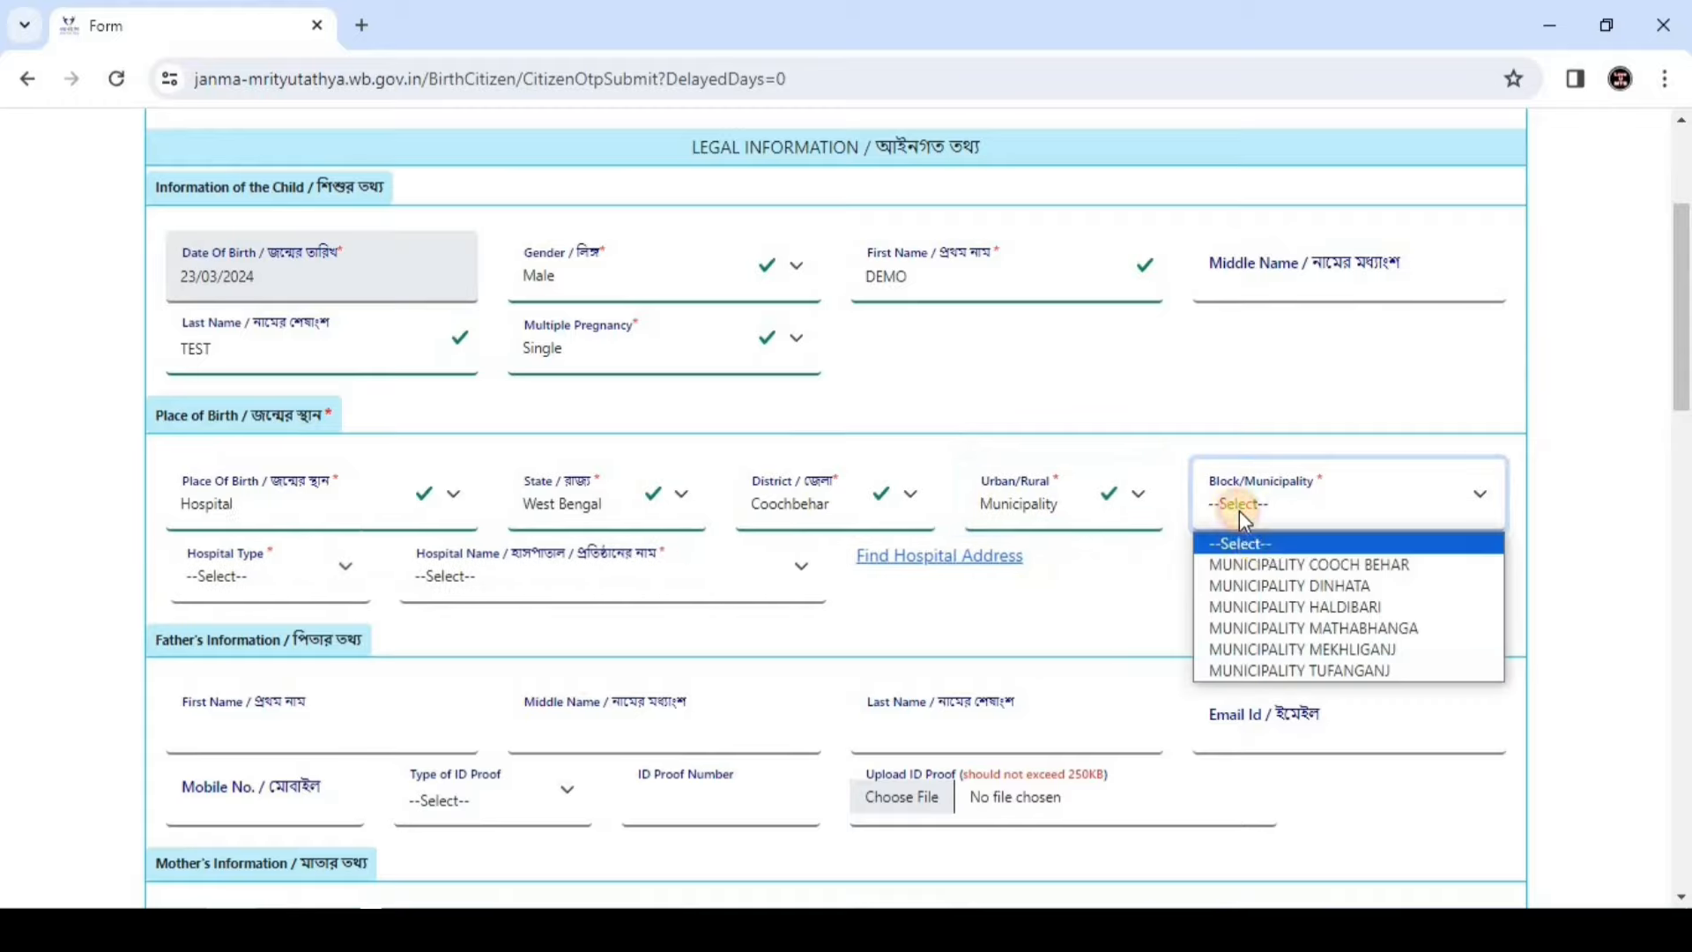
left_click(1272, 625)
left_click(313, 569)
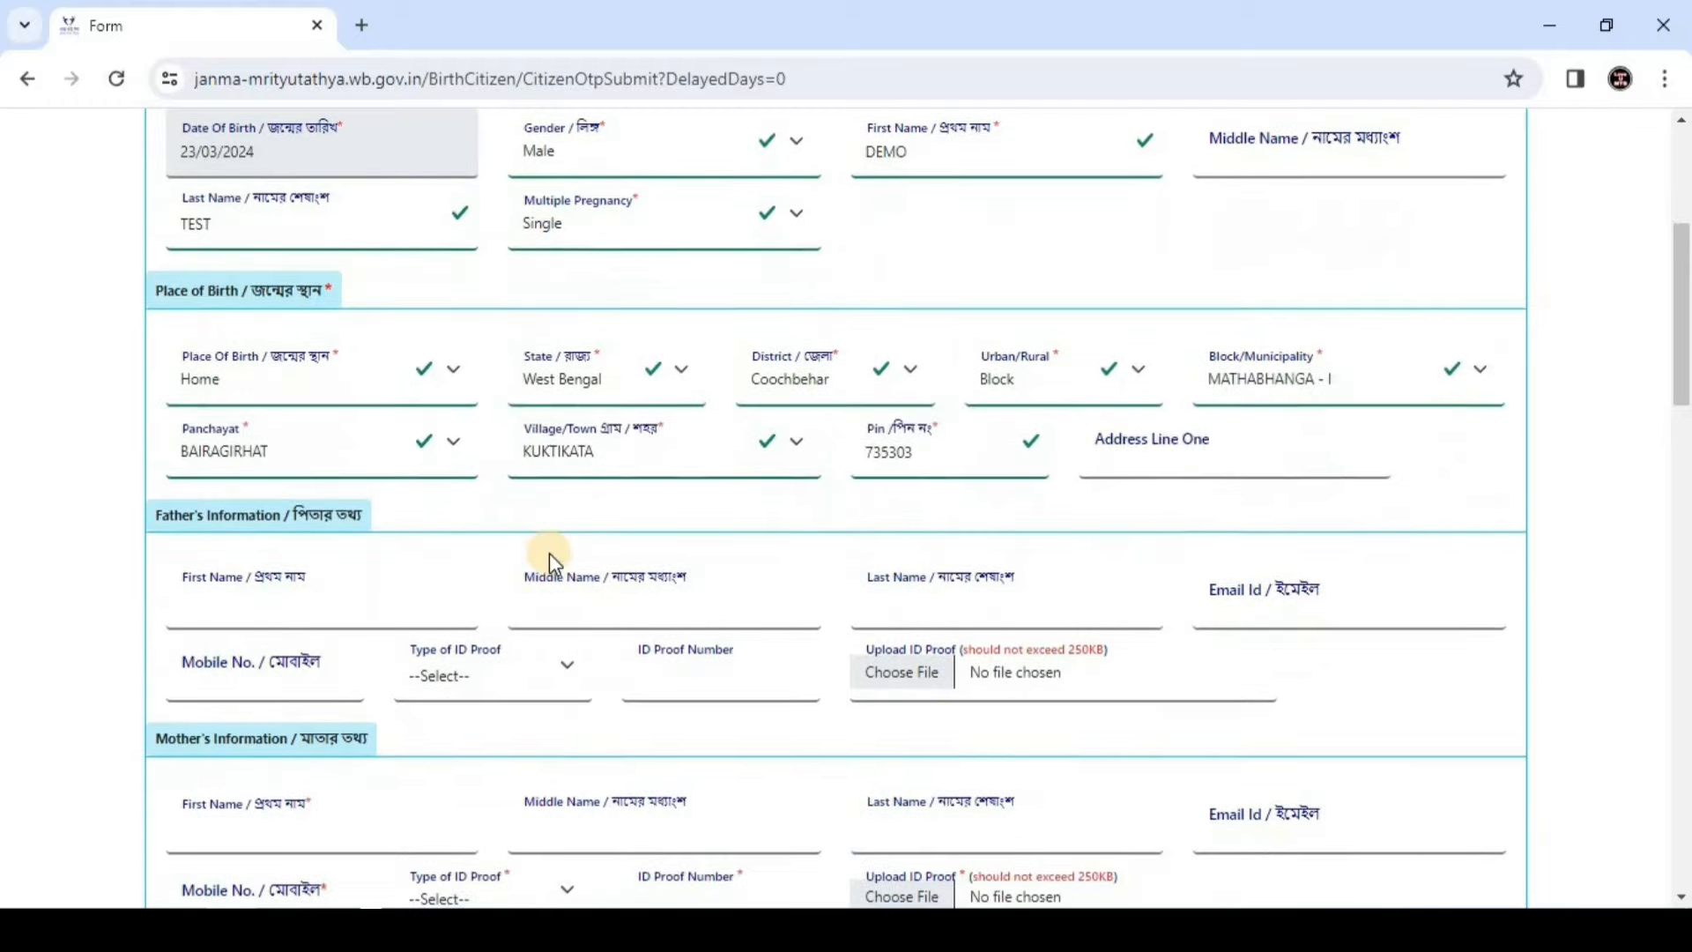
scroll(548, 553, "down", 1)
Enter the father's first and last name DEMO TEST and his mobile number
left_click(296, 472)
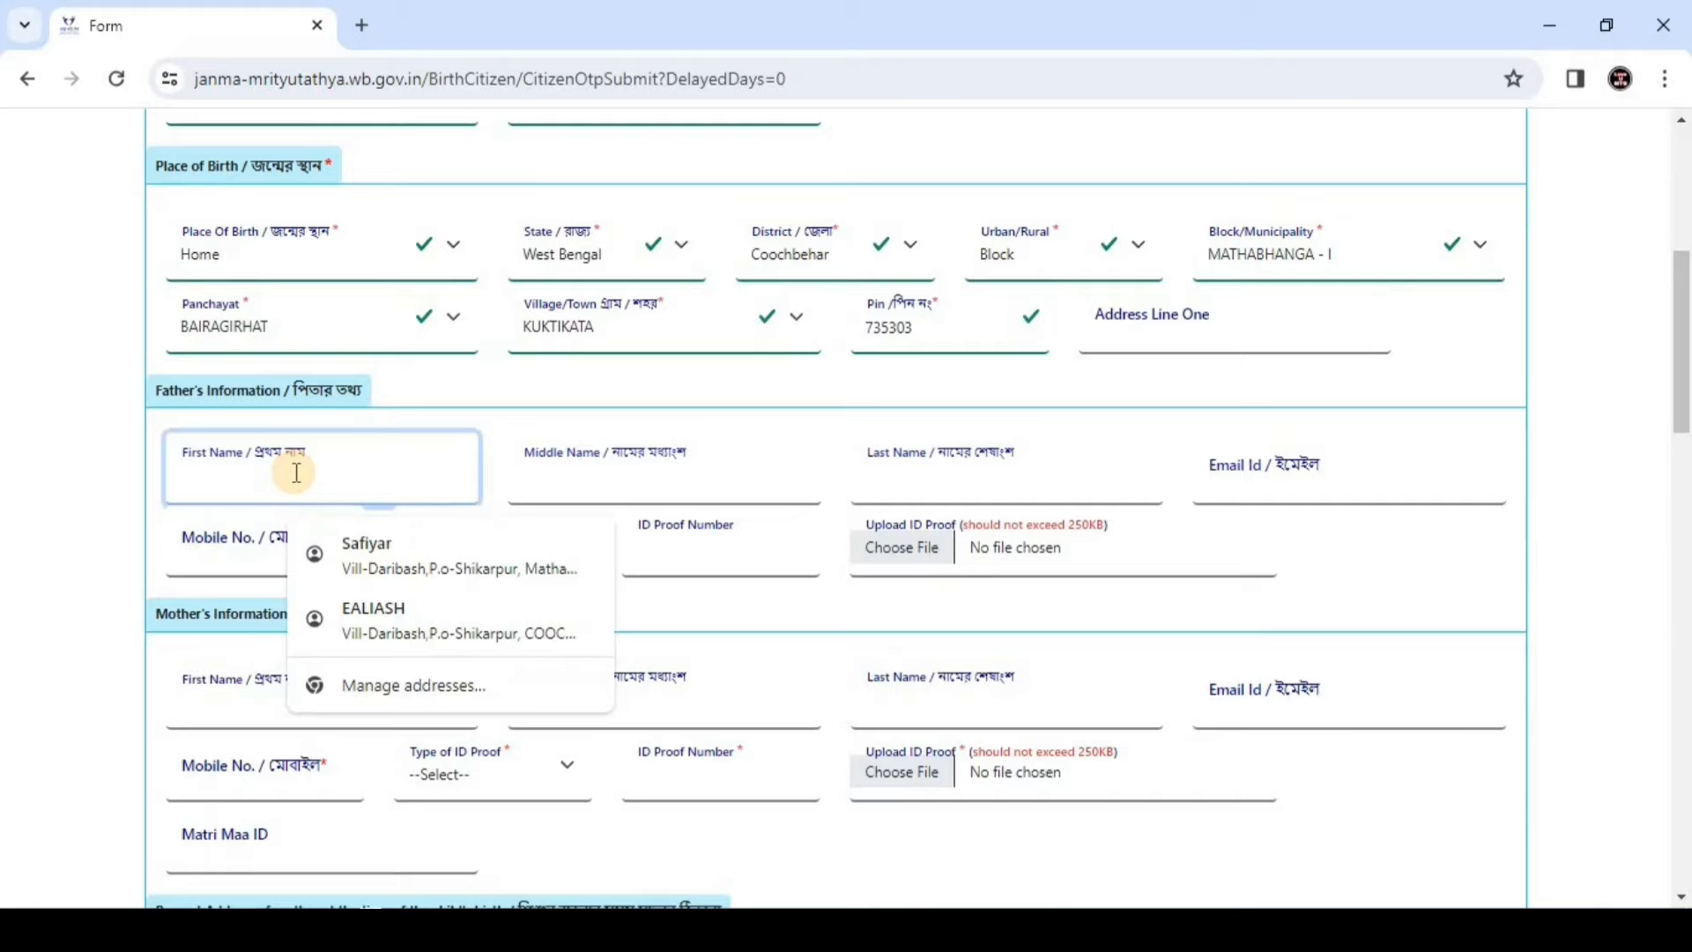
type("DEMO")
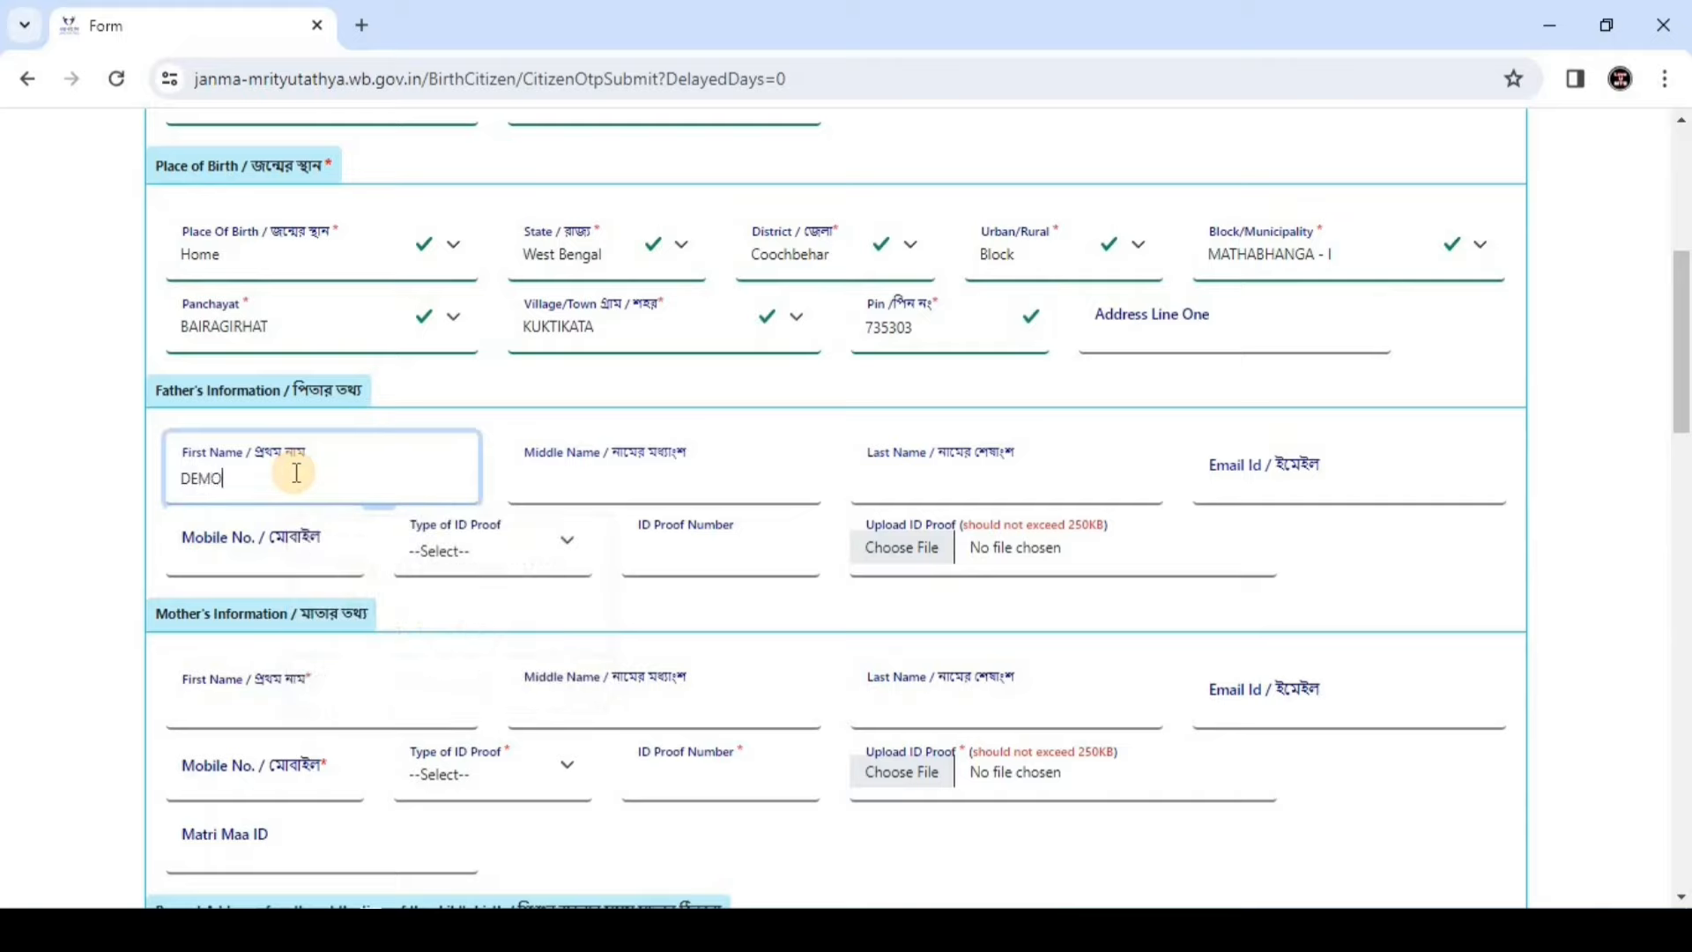
left_click(610, 484)
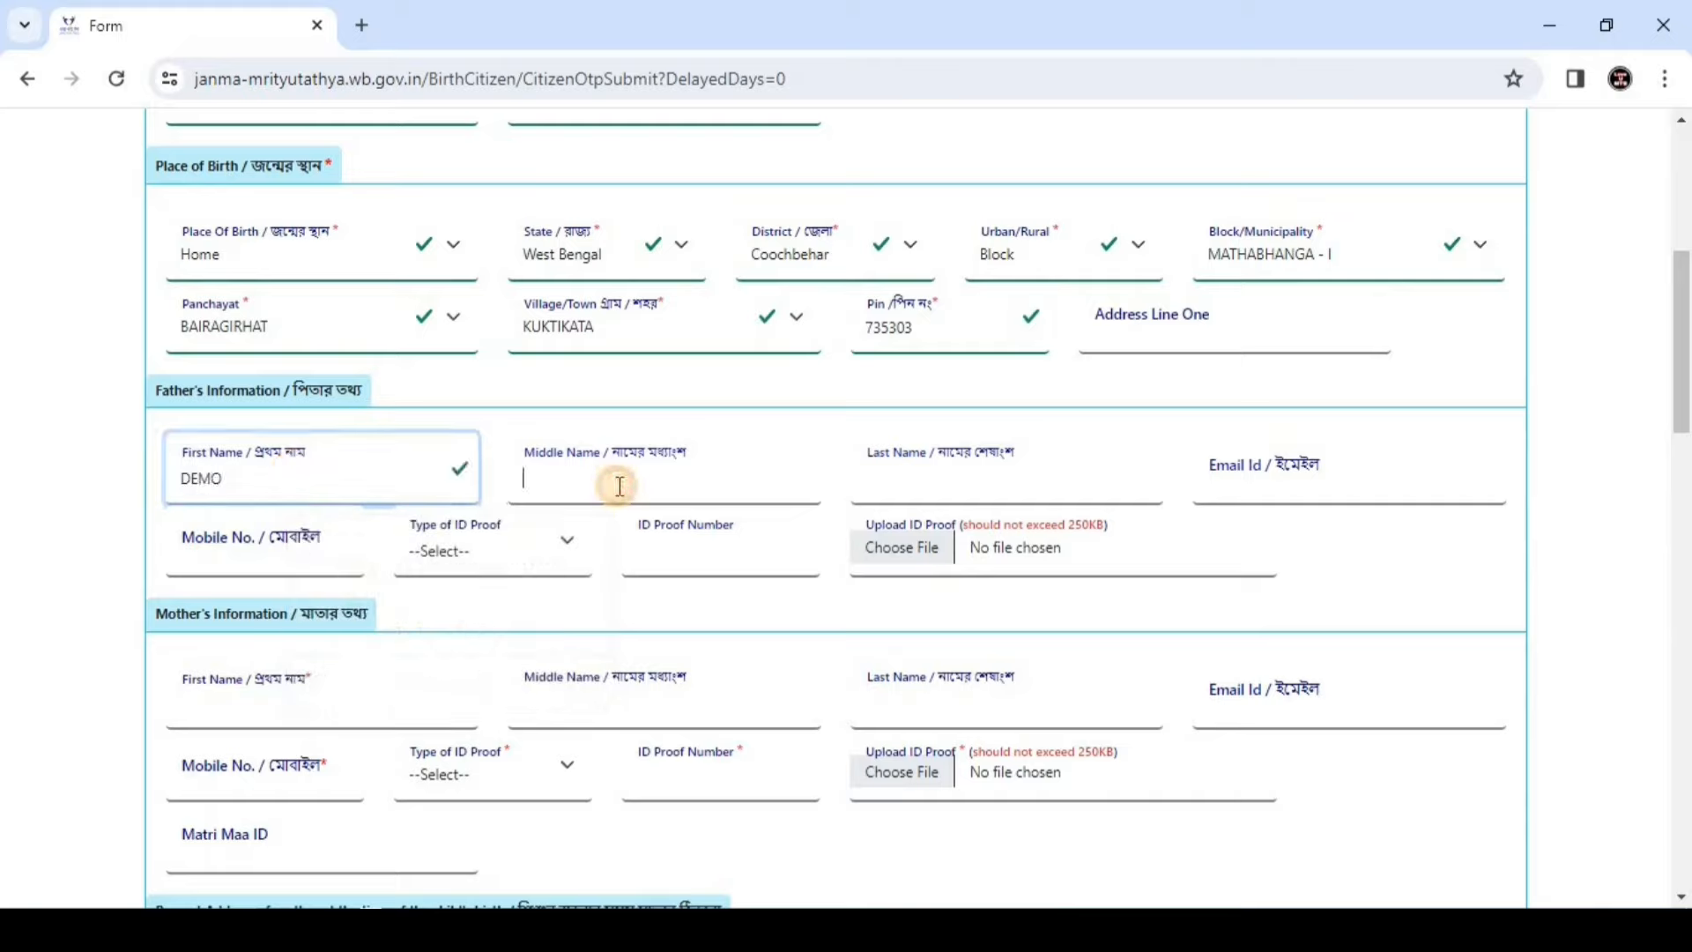
left_click(953, 487)
type("TEST")
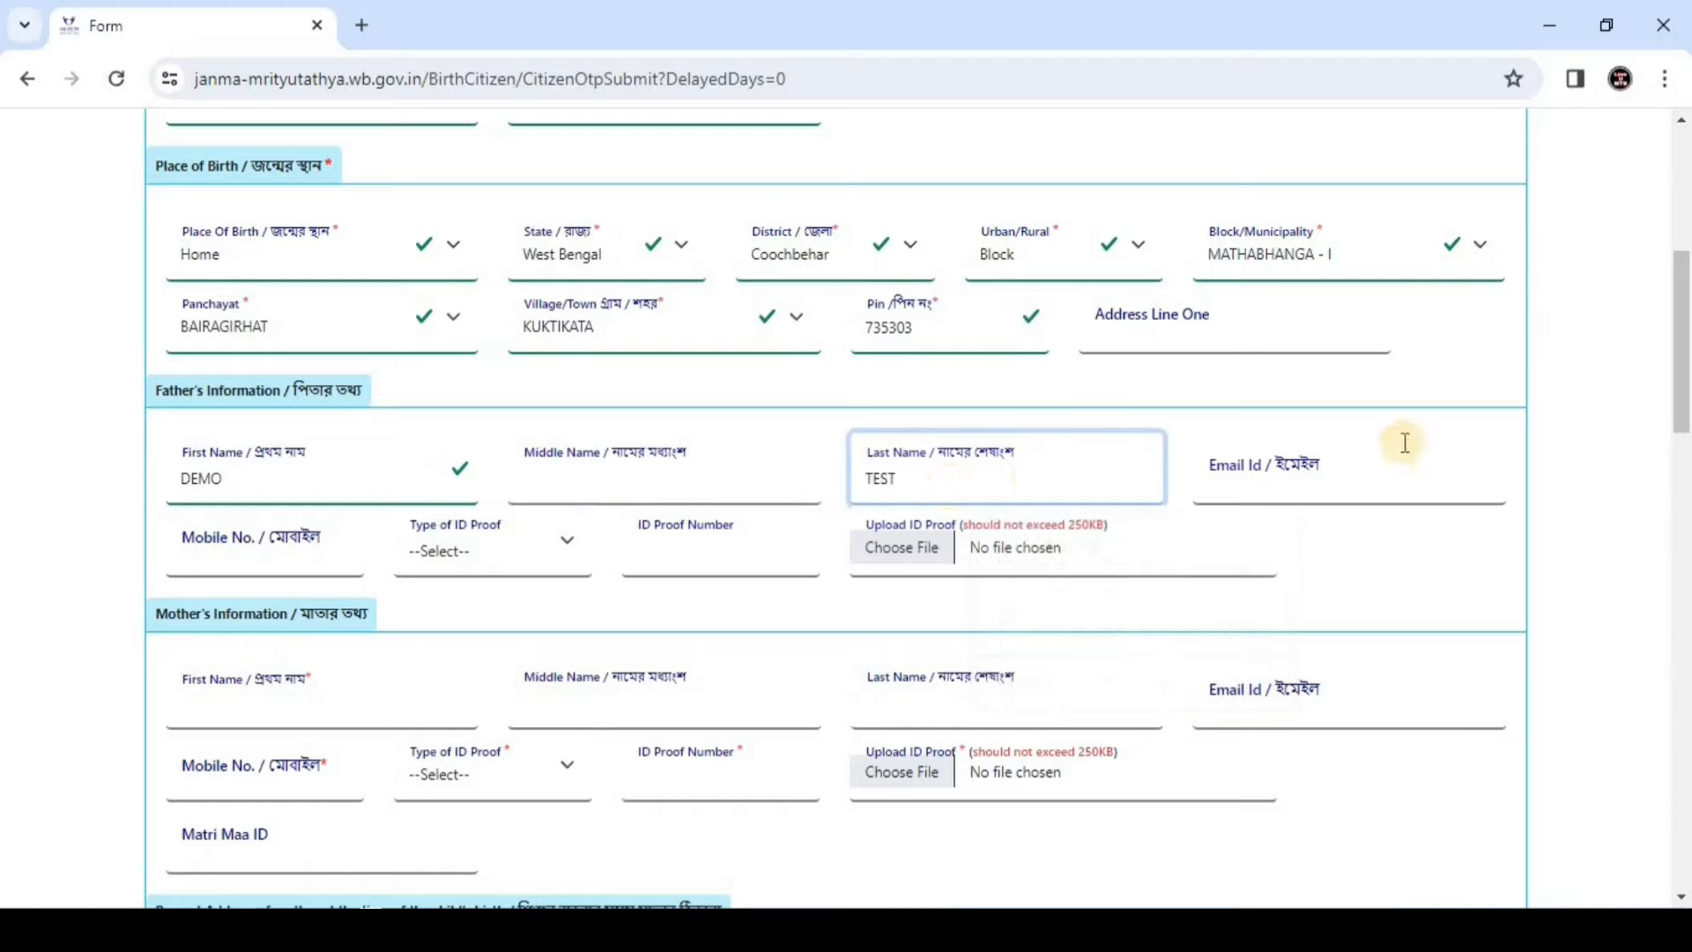
left_click(1351, 458)
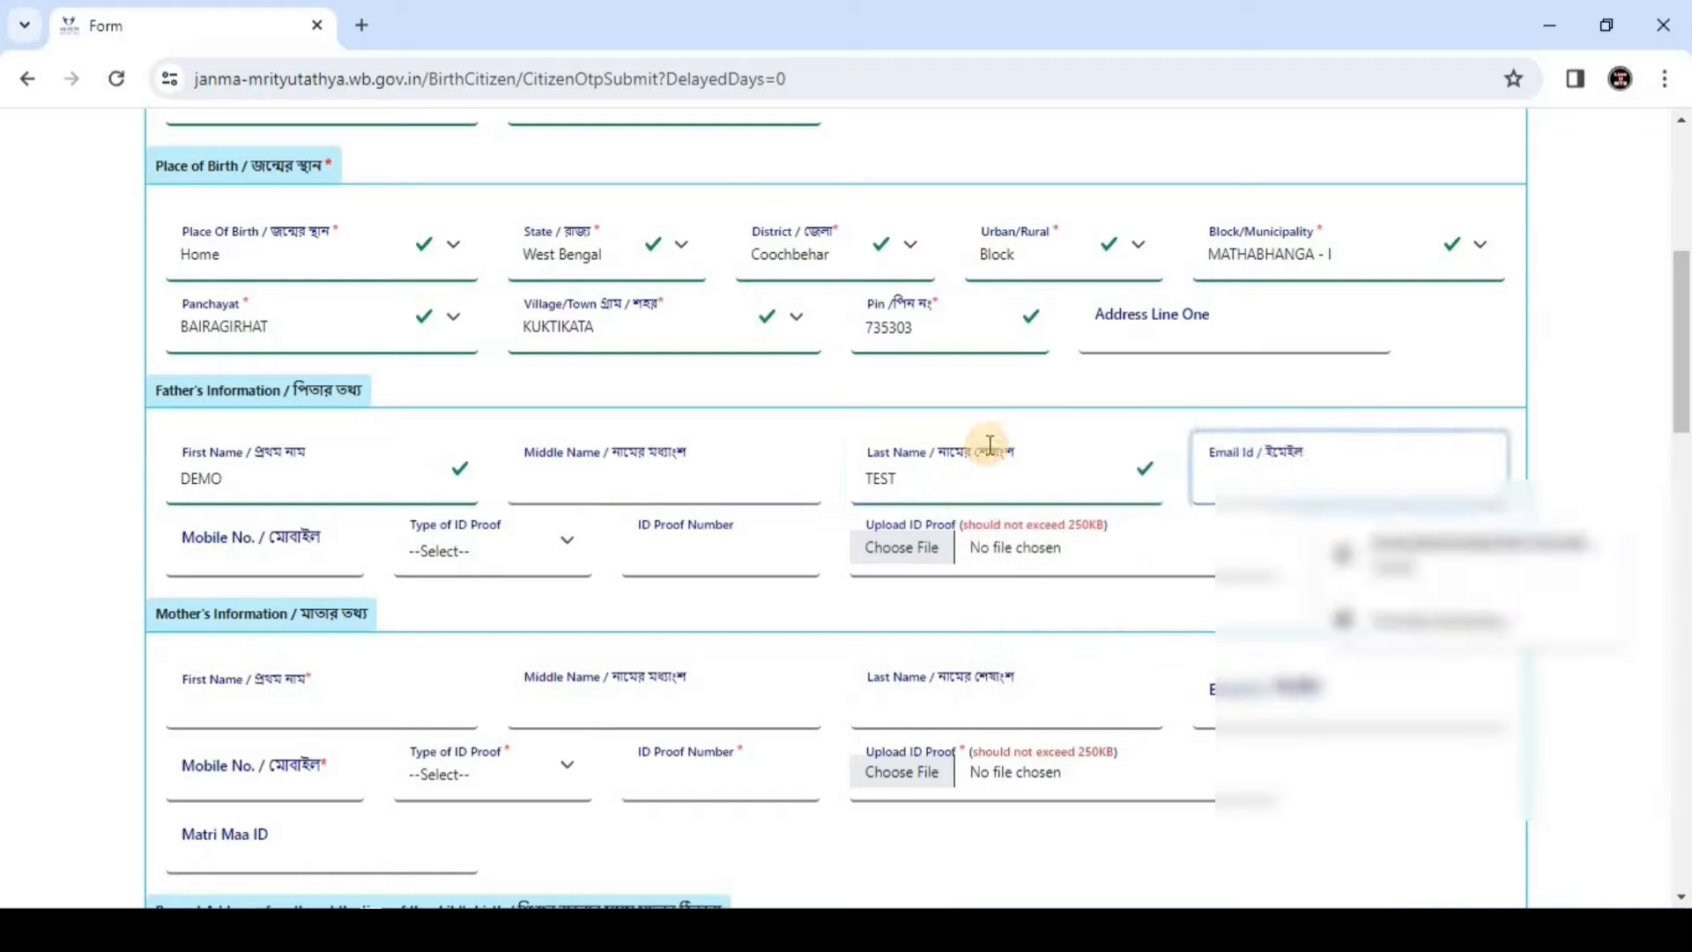
left_click(204, 550)
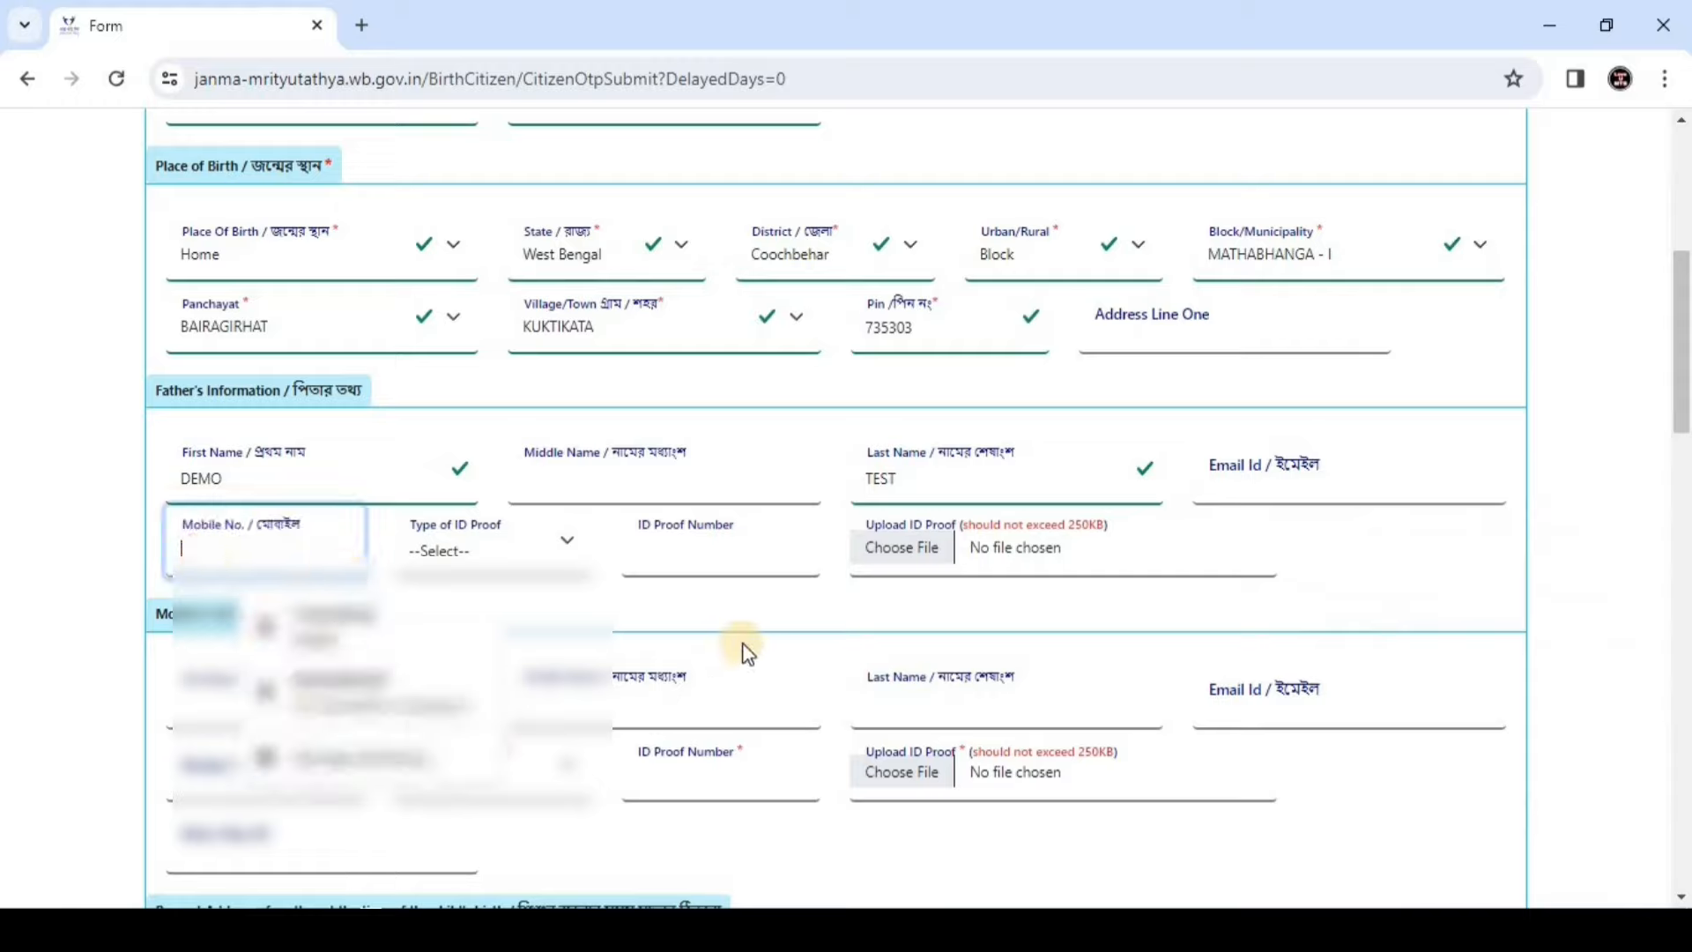
type("000000000")
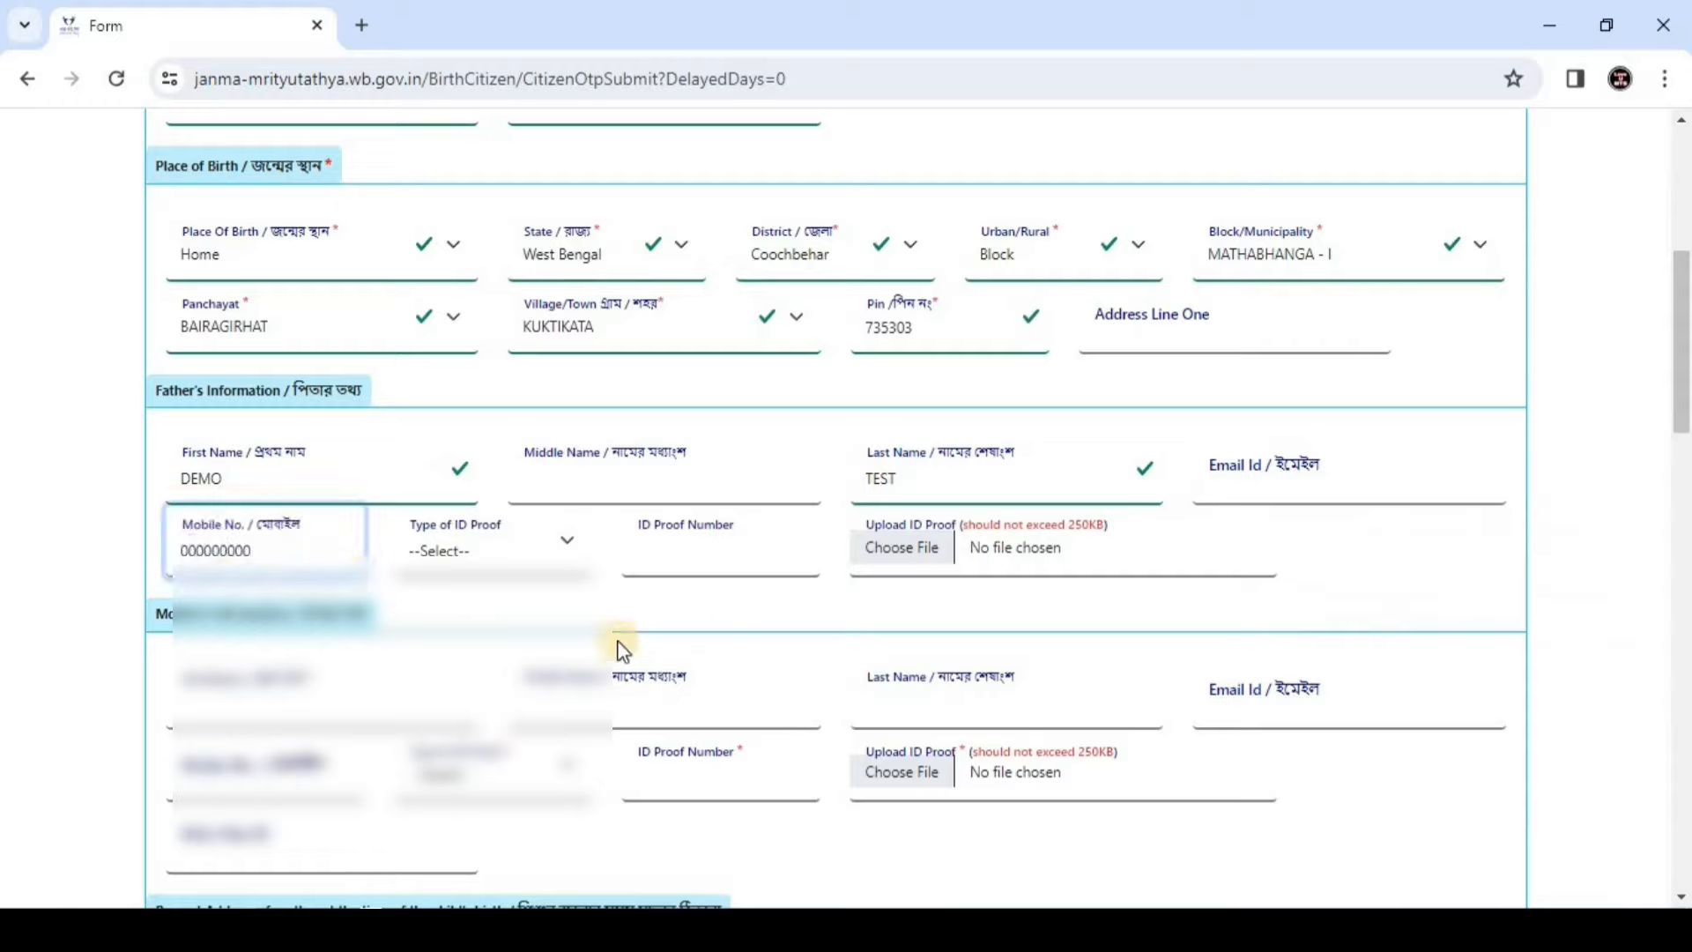
left_click(492, 552)
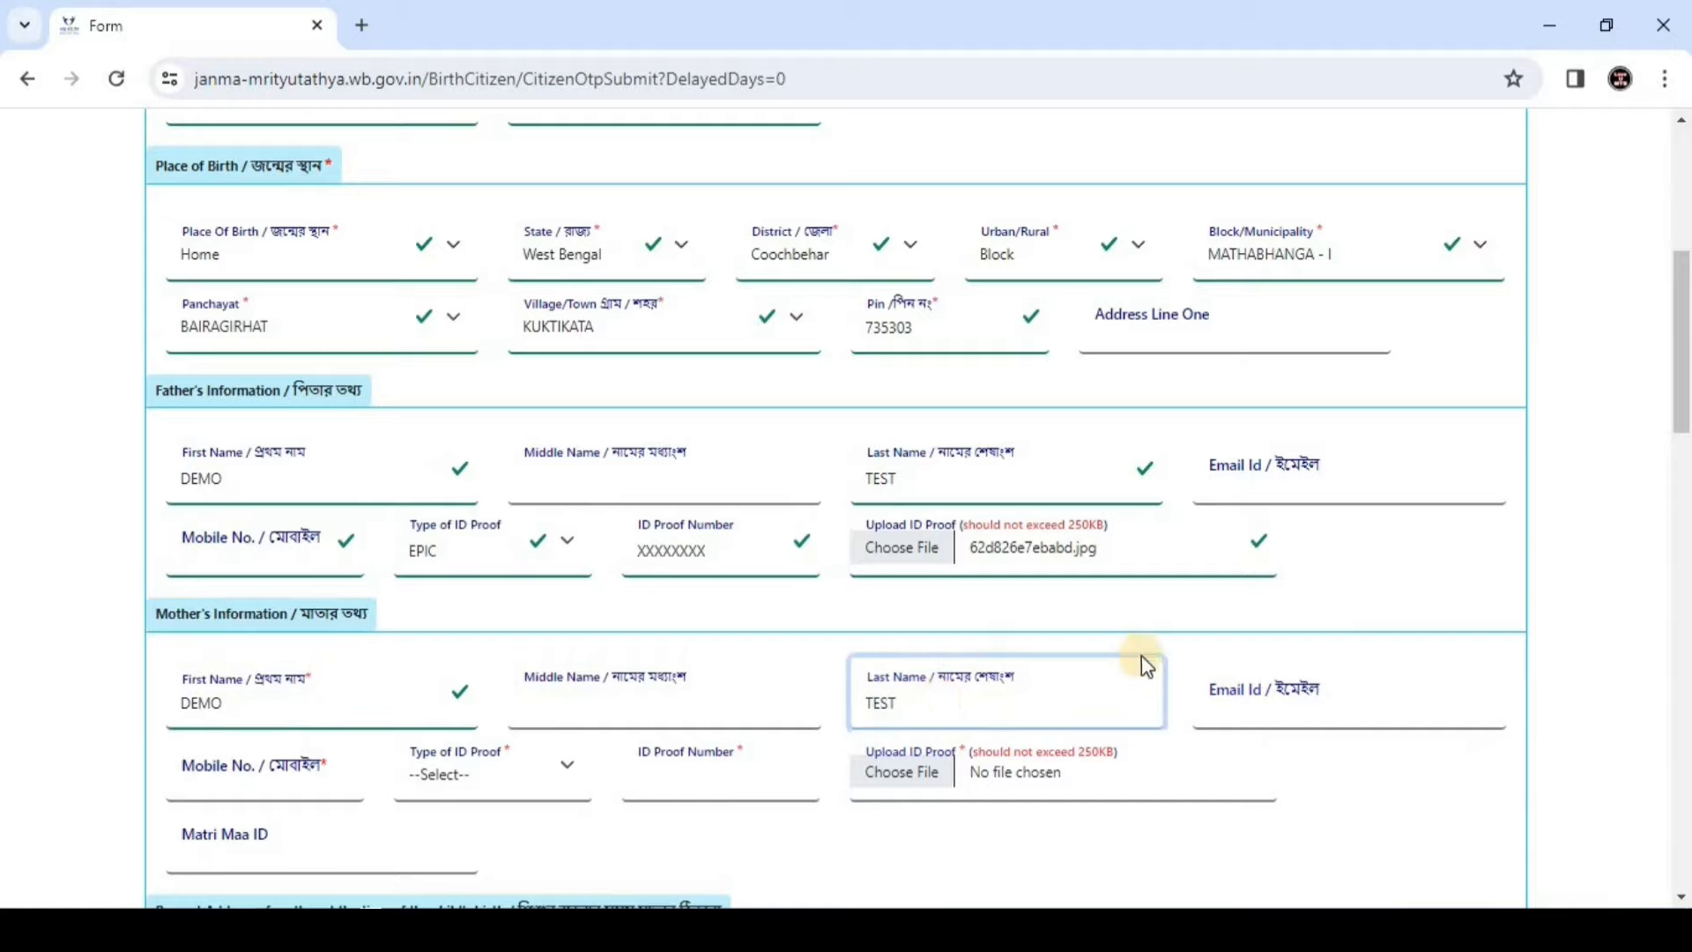
Select EPIC as the mother's ID proof type, with its number and file 62d826e7ebabd.jpg
scroll(1181, 621, "down", 1)
left_click(1276, 594)
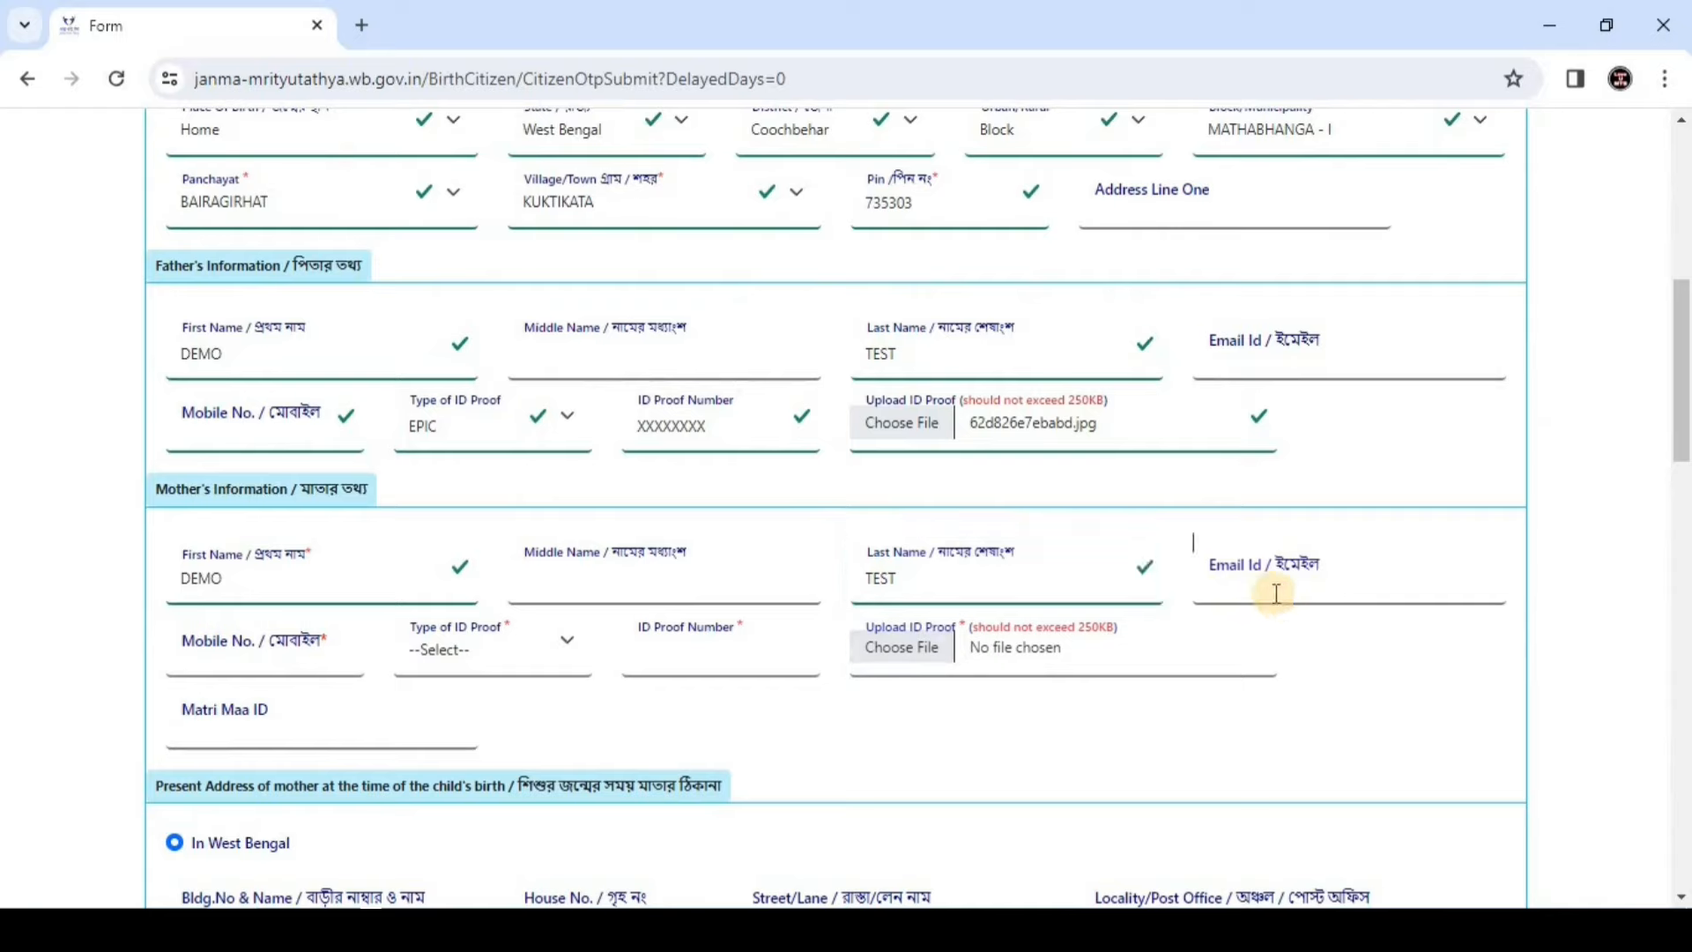
left_click(485, 652)
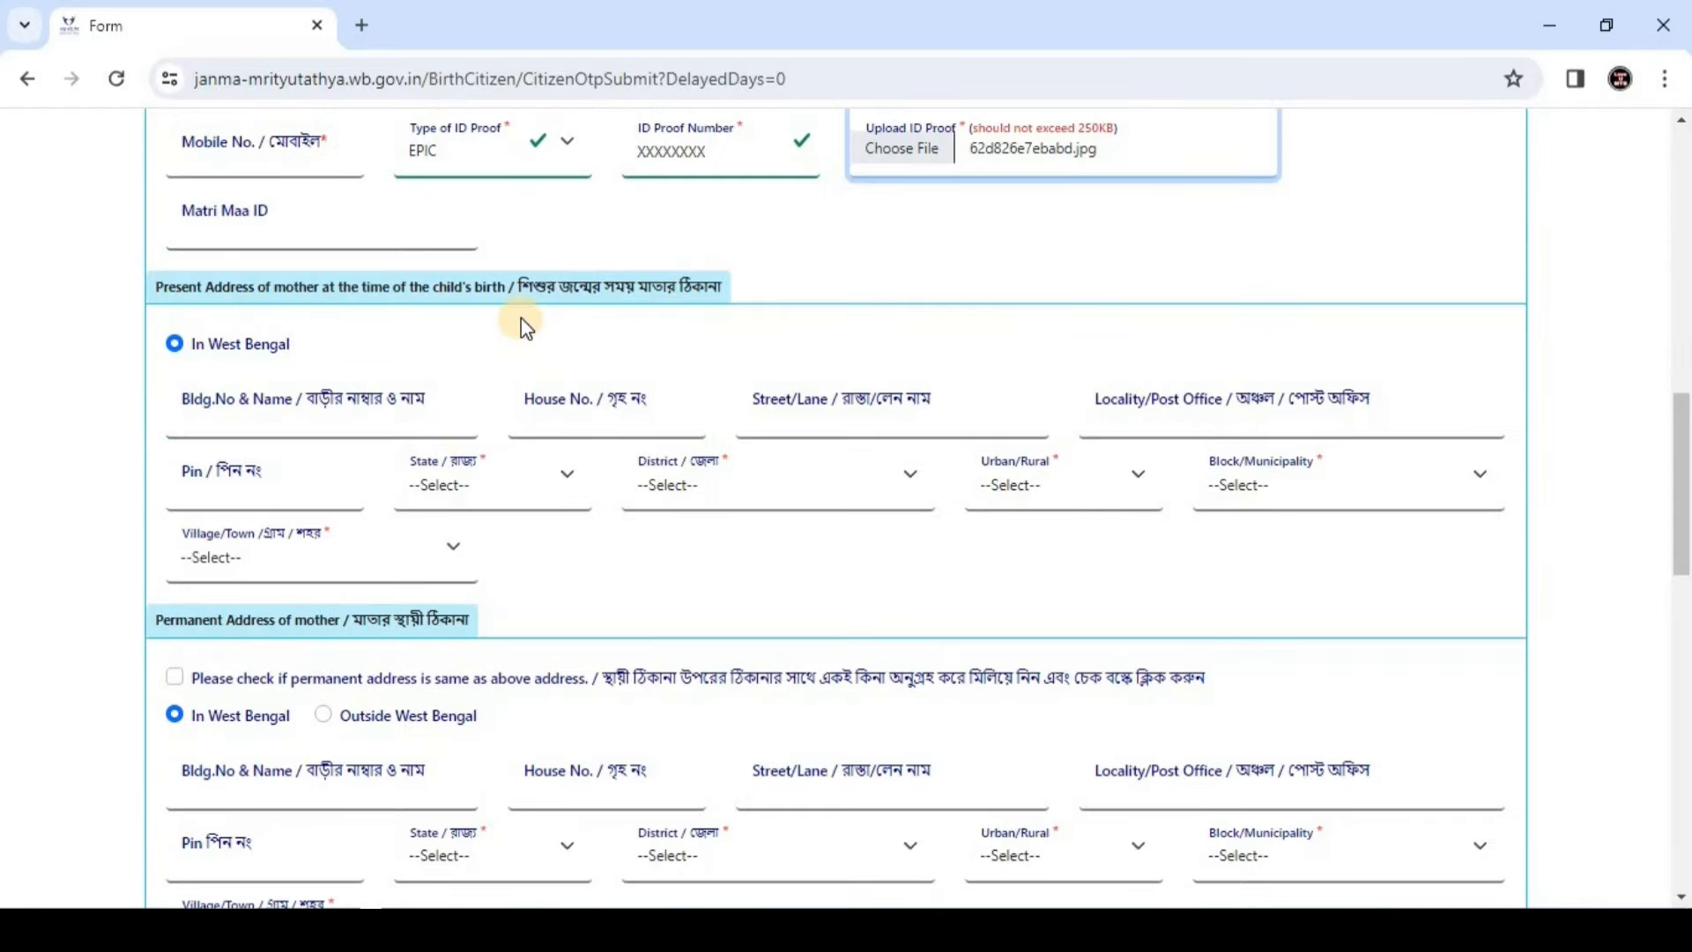
scroll(520, 319, "down", 1)
Correct the present address pin code to 700000 and choose its state
scroll(521, 317, "up", 1)
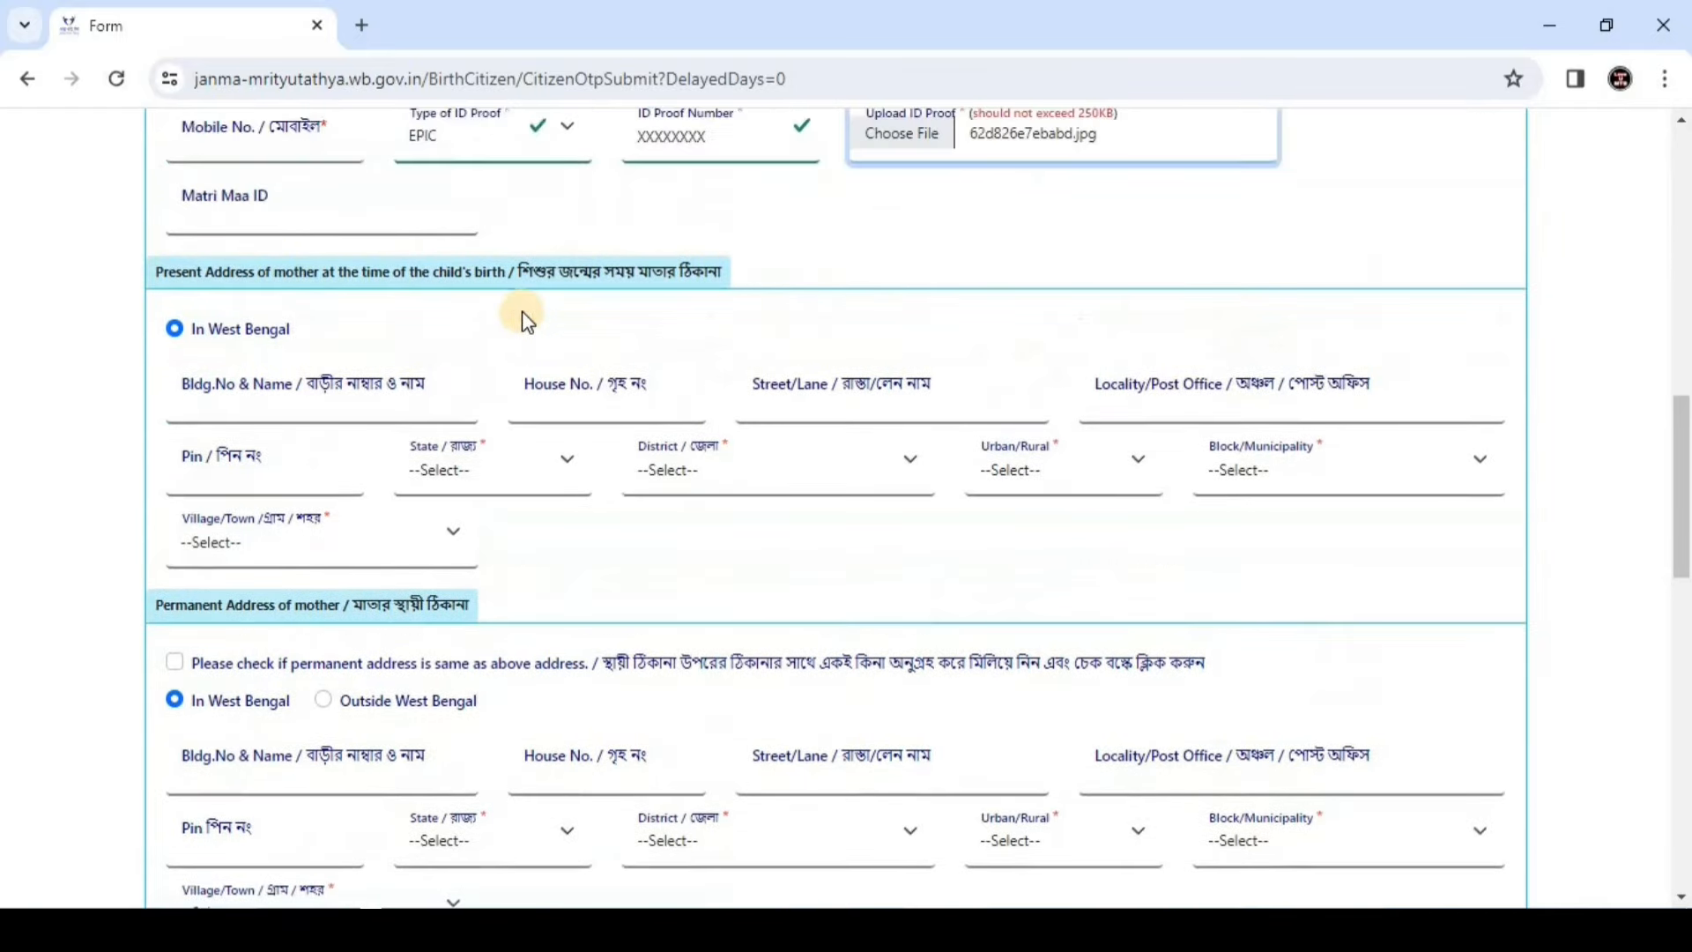
mouse_move(520, 294)
left_mouse_down()
mouse_move(756, 289)
mouse_move(585, 304)
mouse_move(521, 290)
left_mouse_up()
left_click(758, 289)
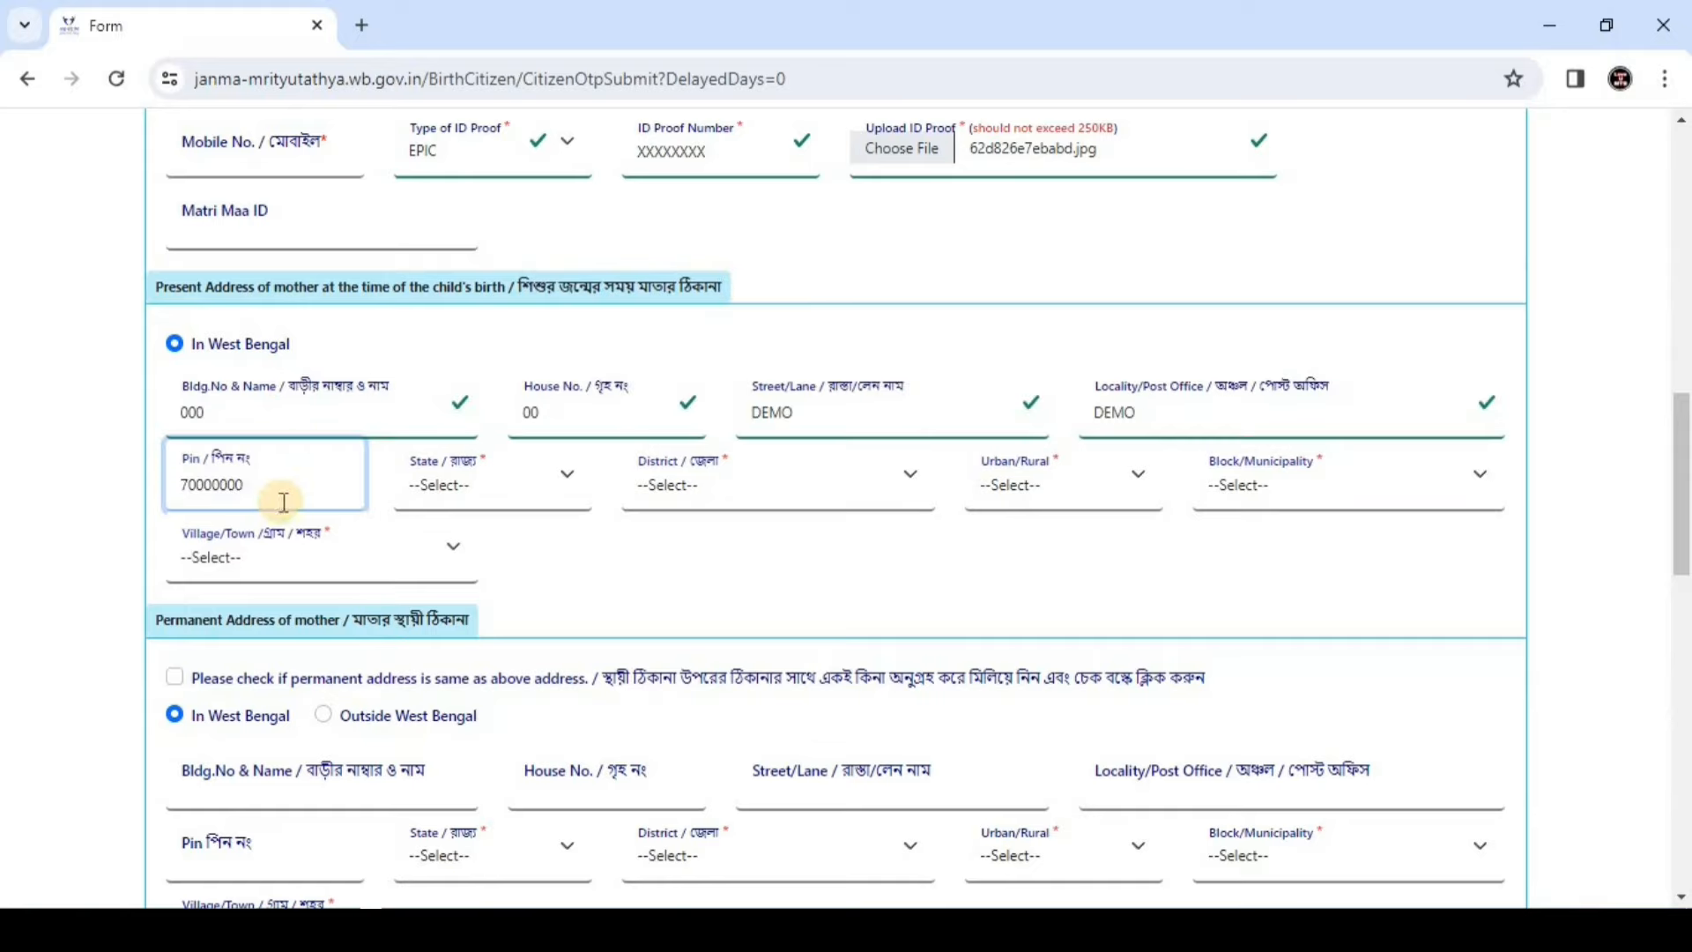
key("BackSpace")
left_click(481, 484)
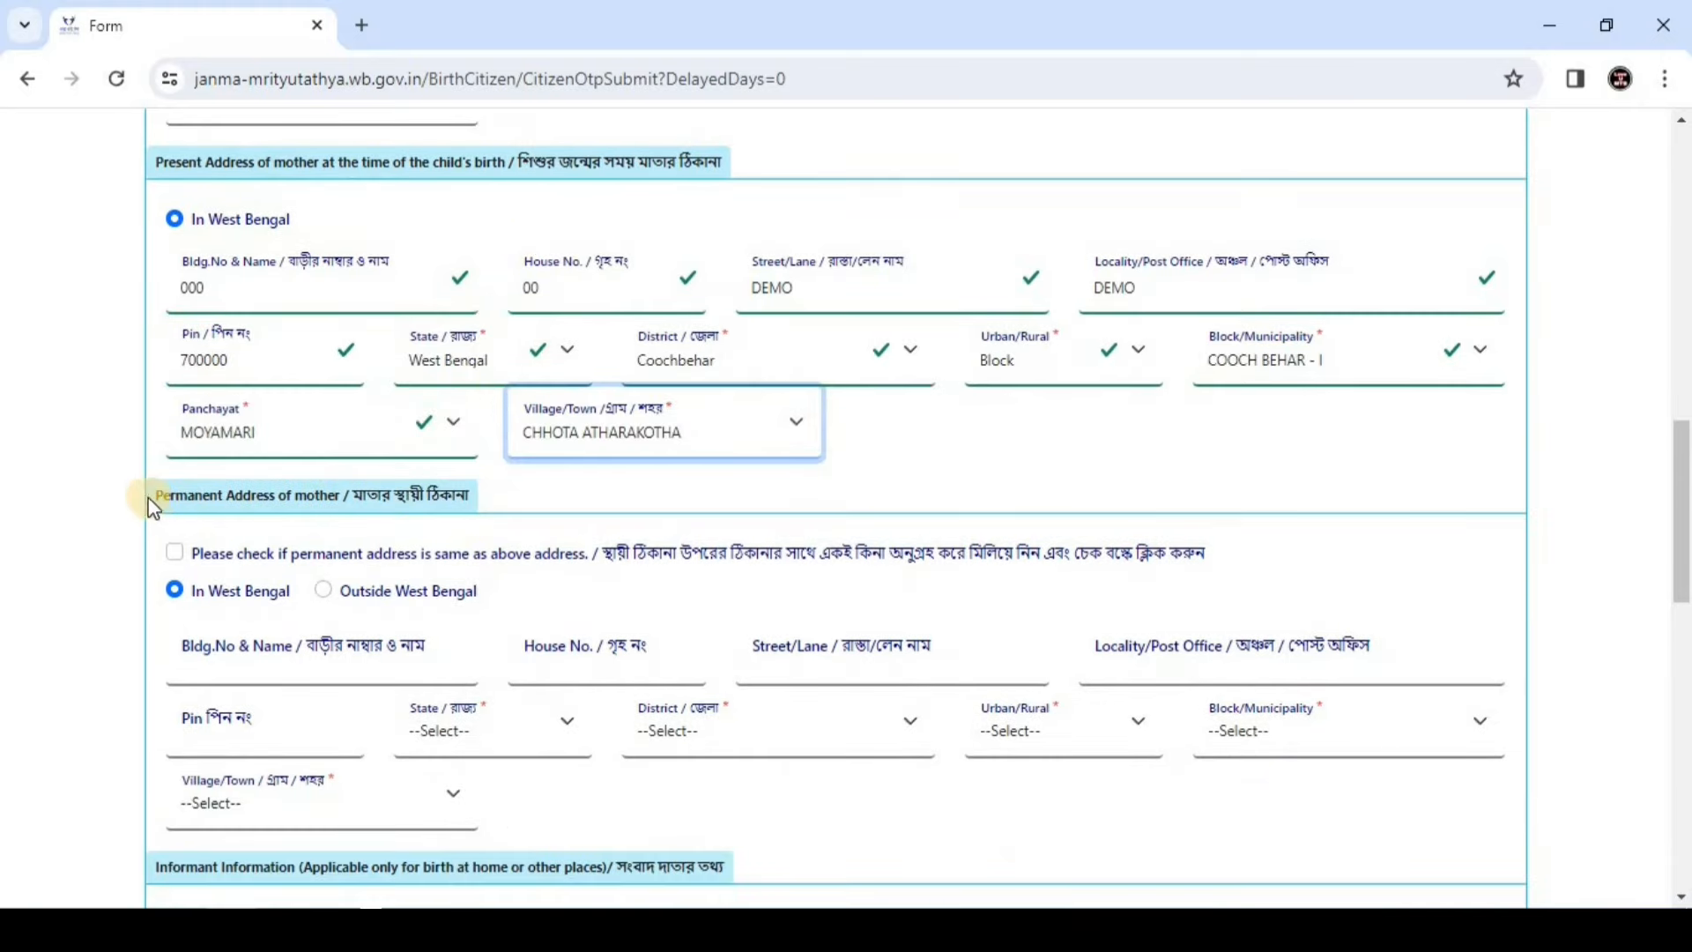
left_click_drag(156, 494, 328, 494)
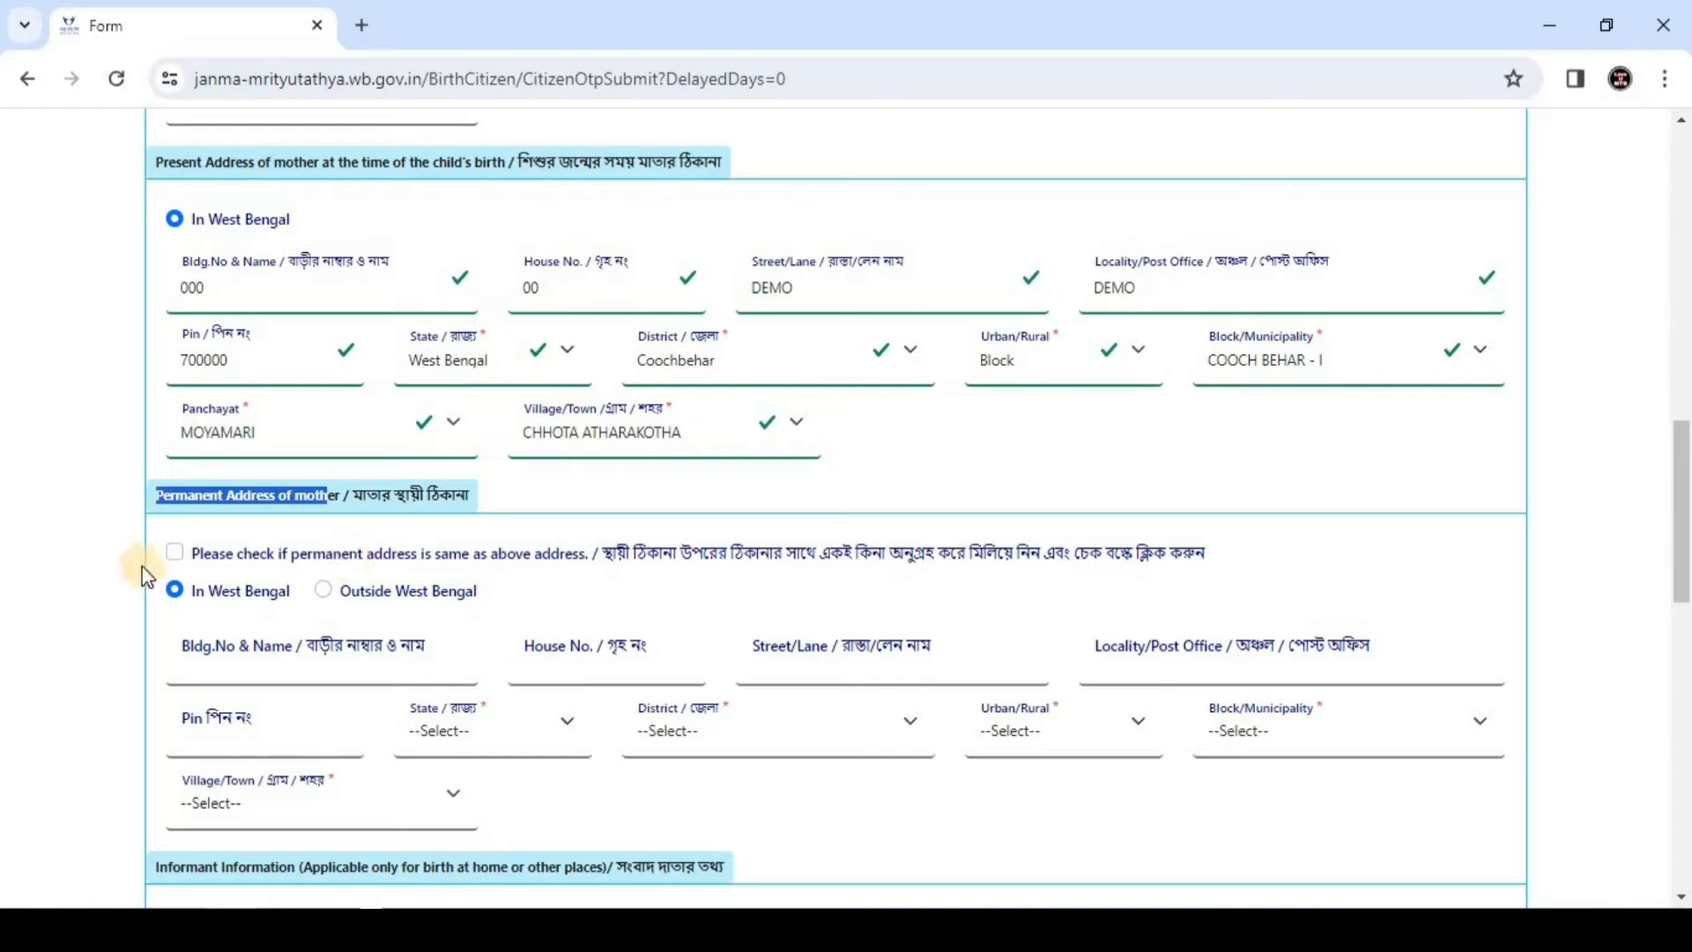
Tick 'same as above address' so the permanent address copies the present one
left_click(173, 553)
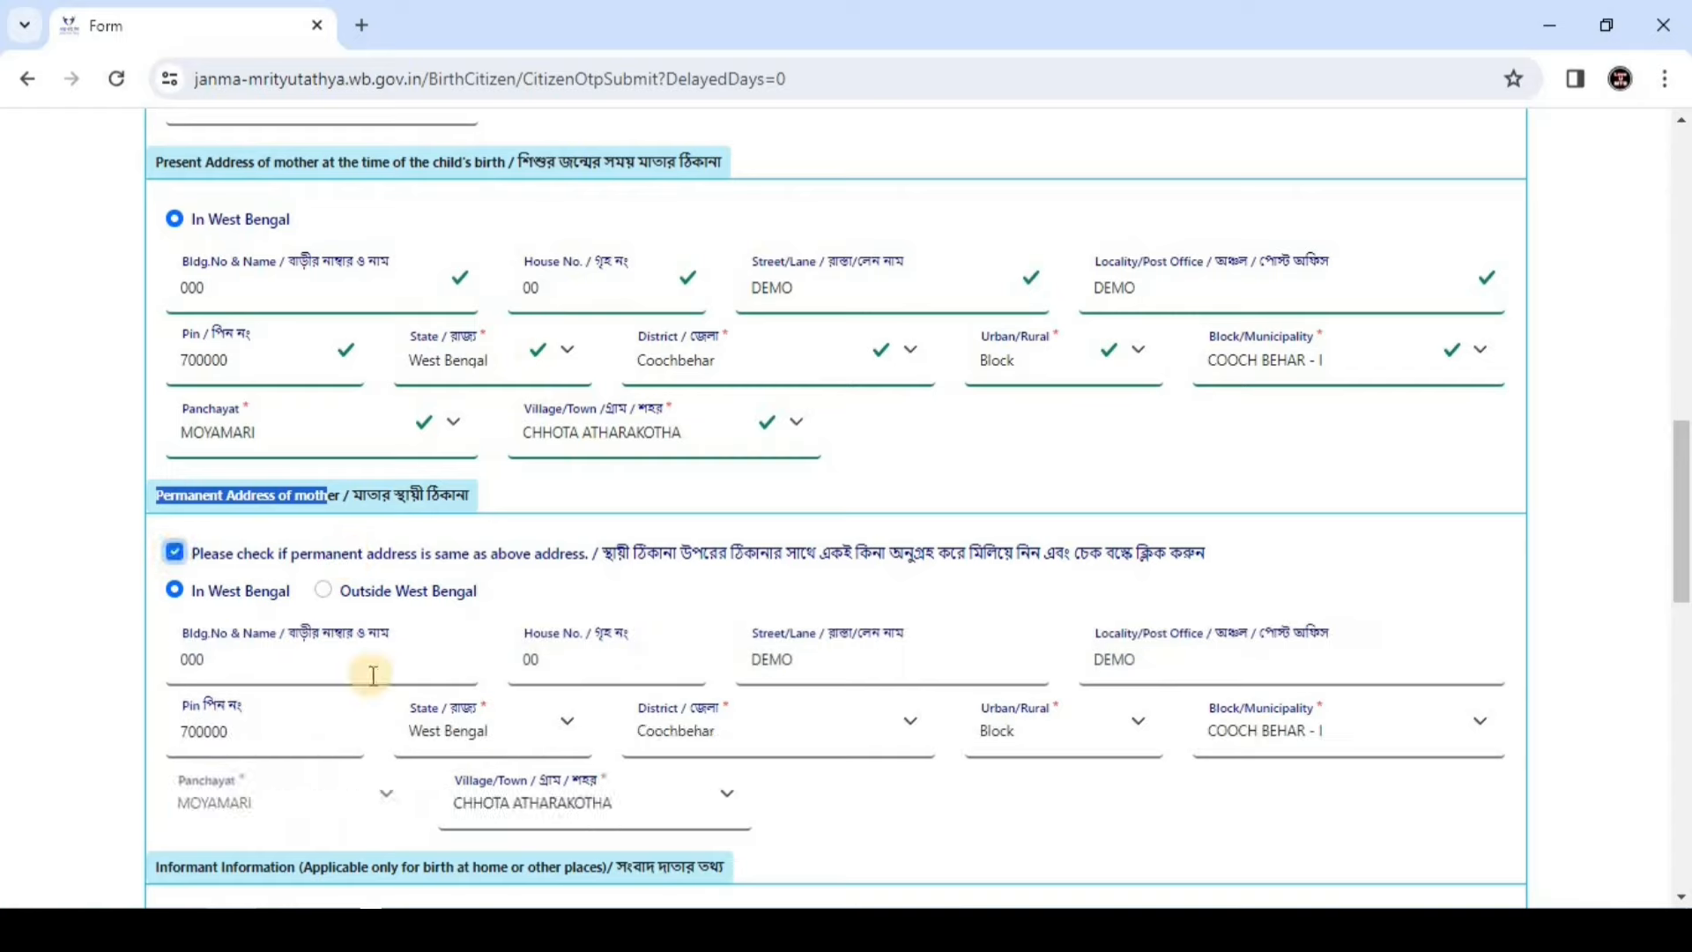
left_click(176, 555)
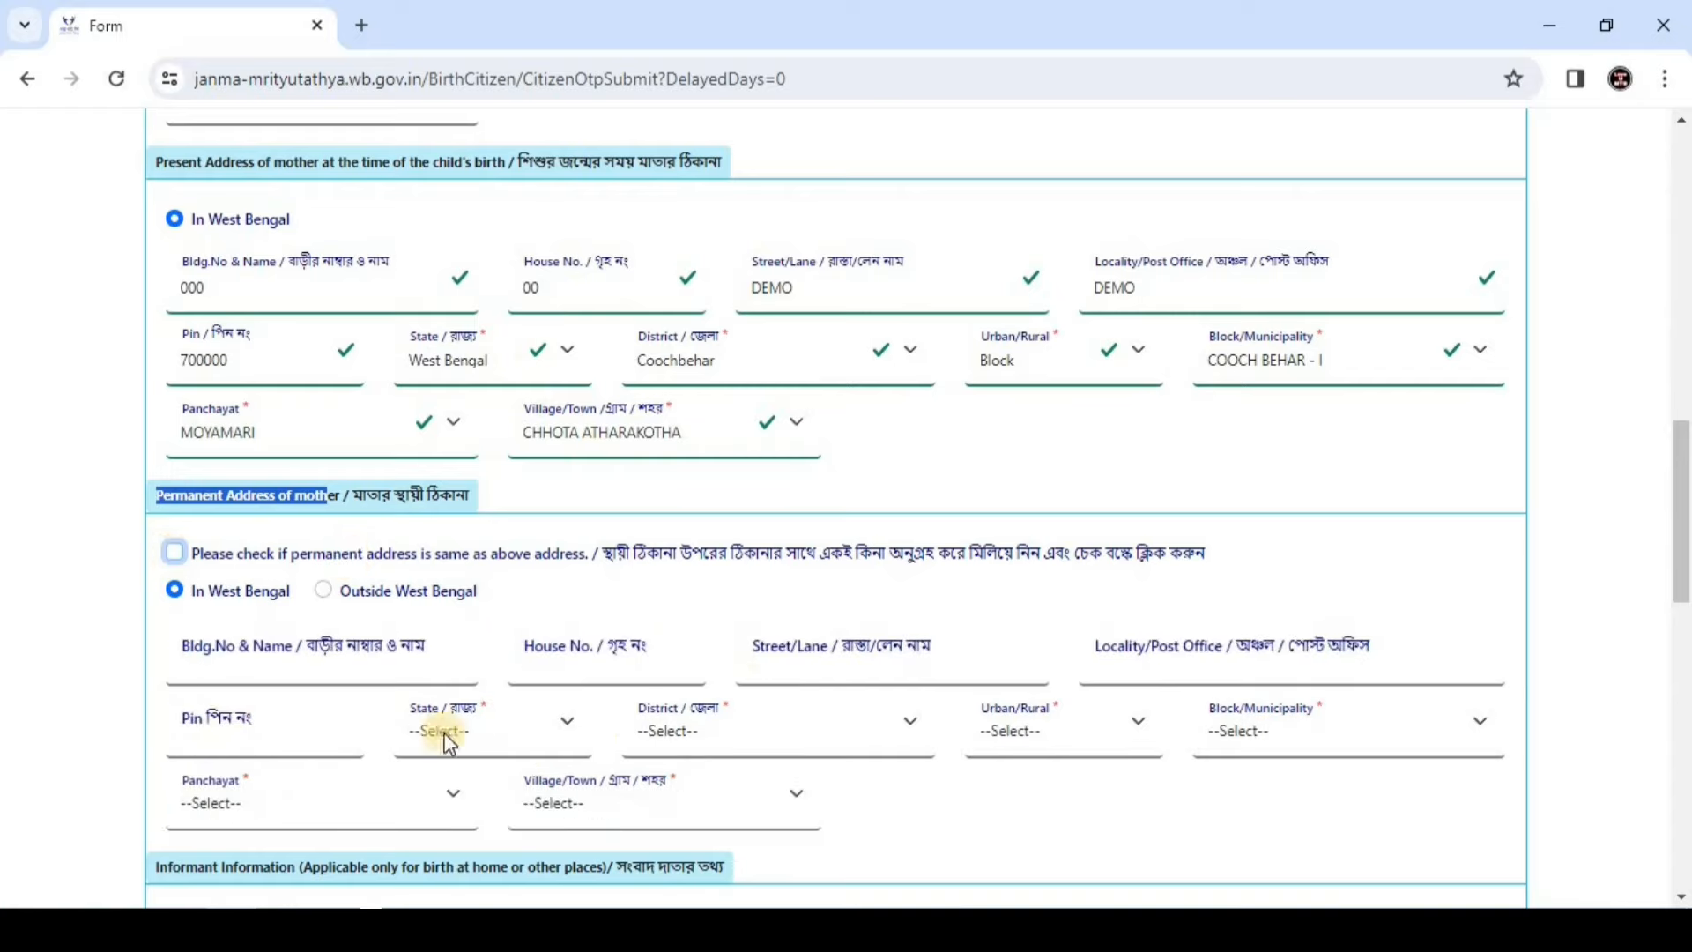
left_click(174, 553)
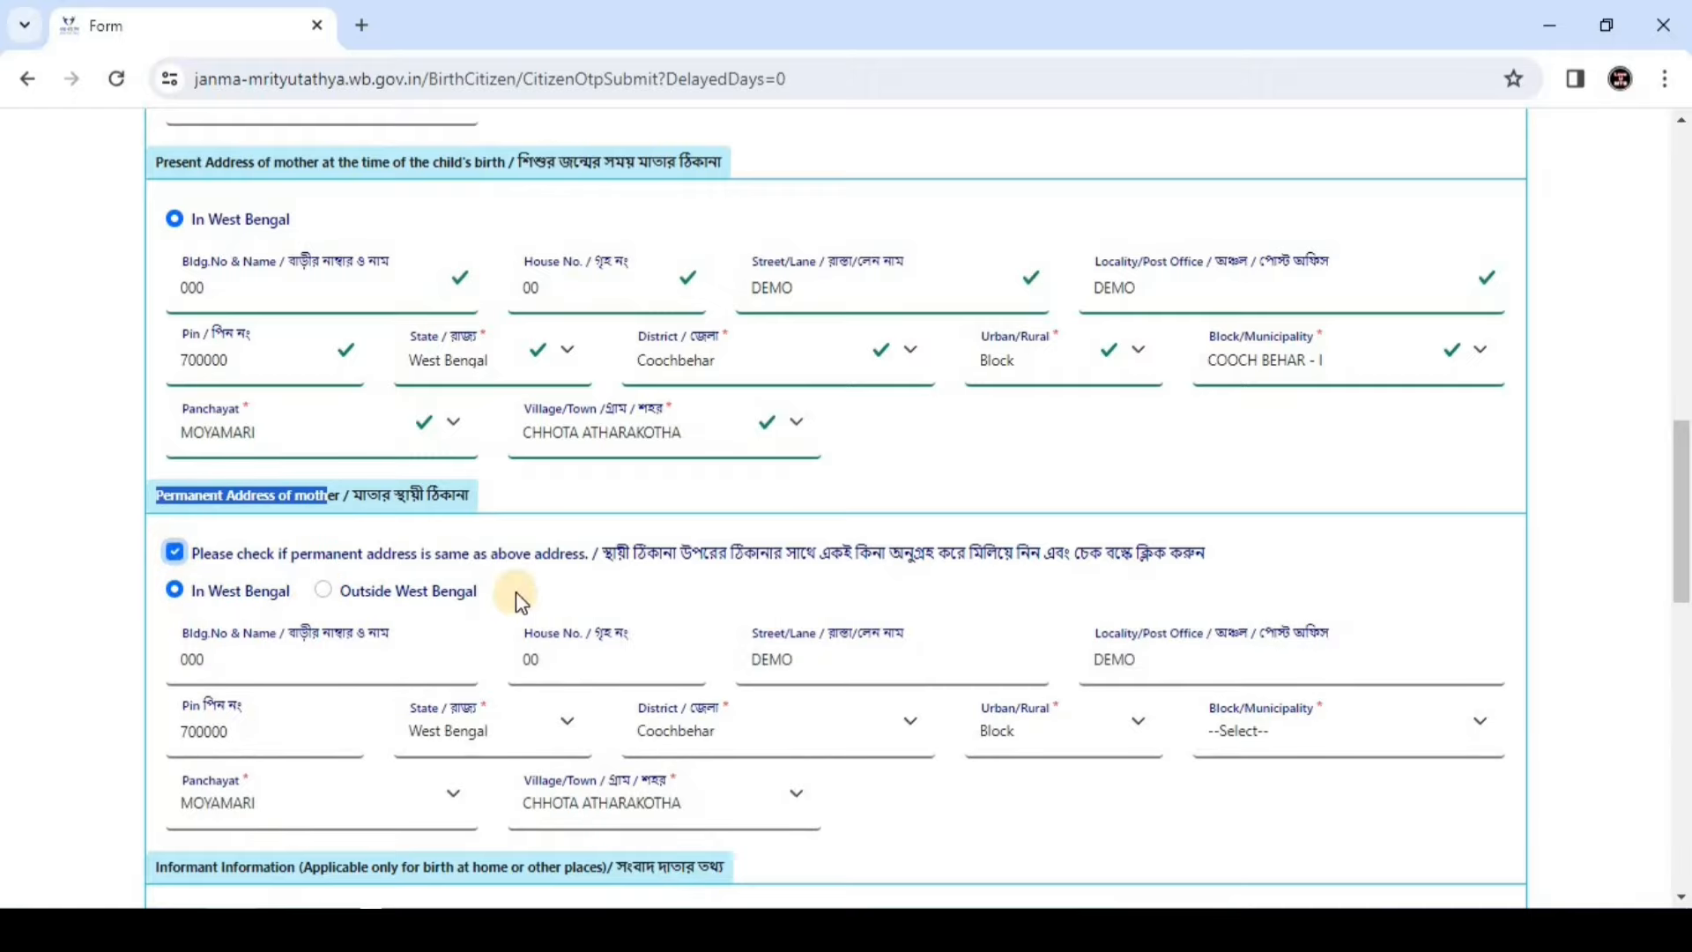
scroll(555, 560, "down", 4)
scroll(555, 564, "down", 3)
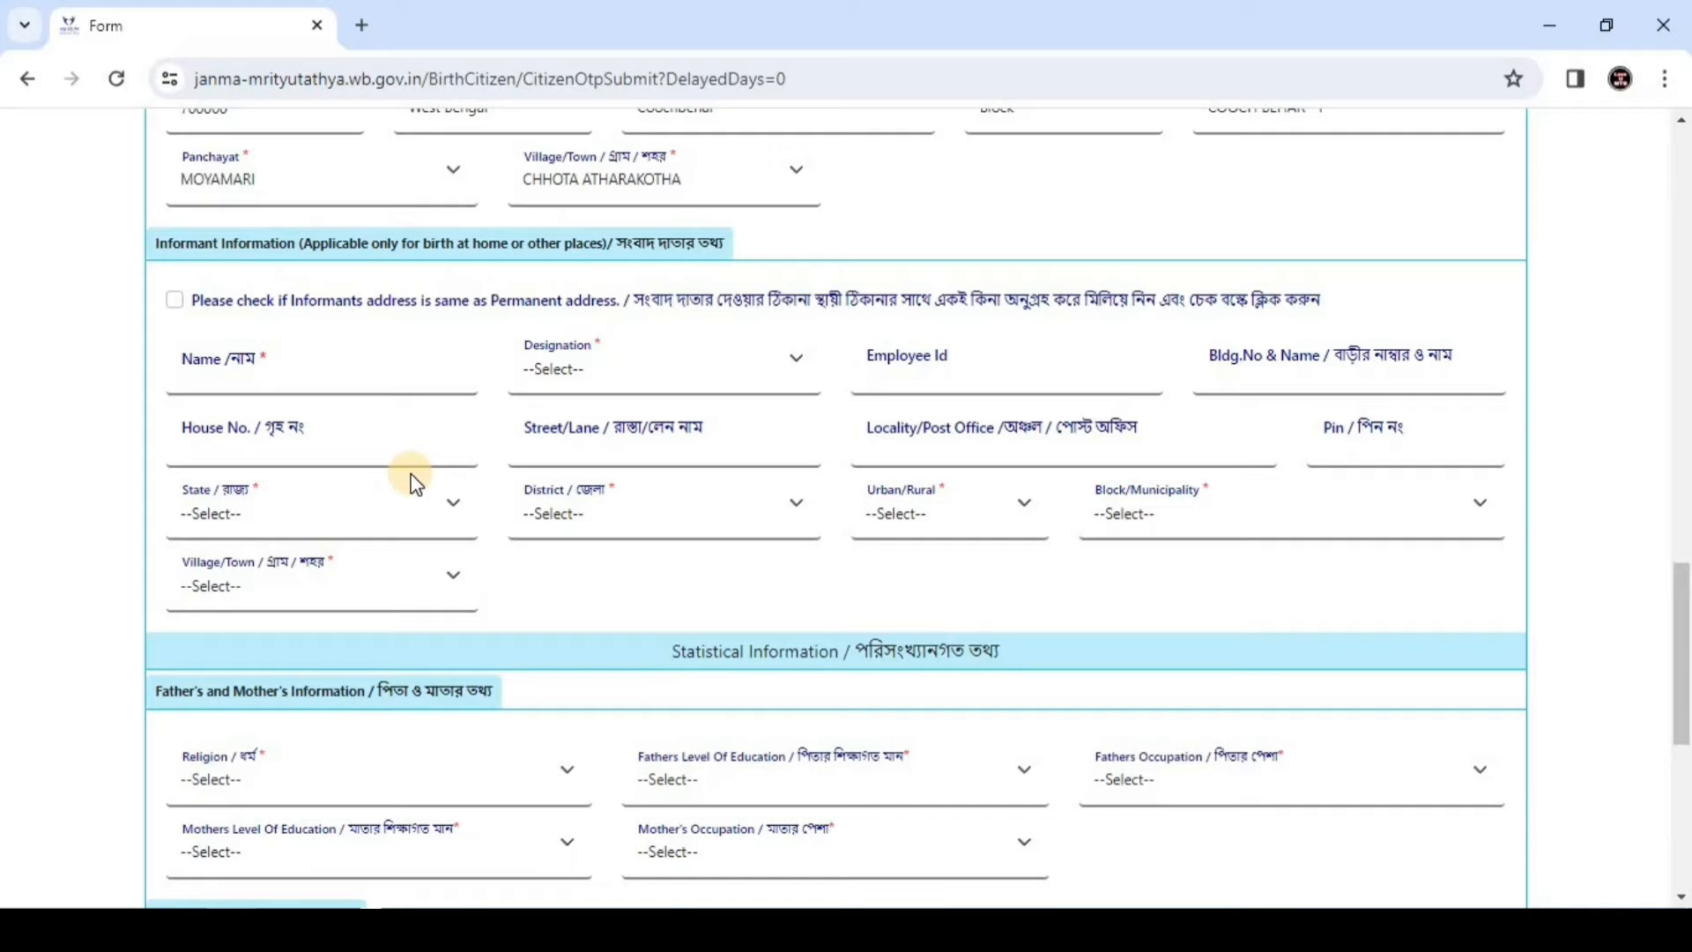
Enter DEMO as the informant's name and set the designation to Other
left_click(382, 374)
type("DEMO")
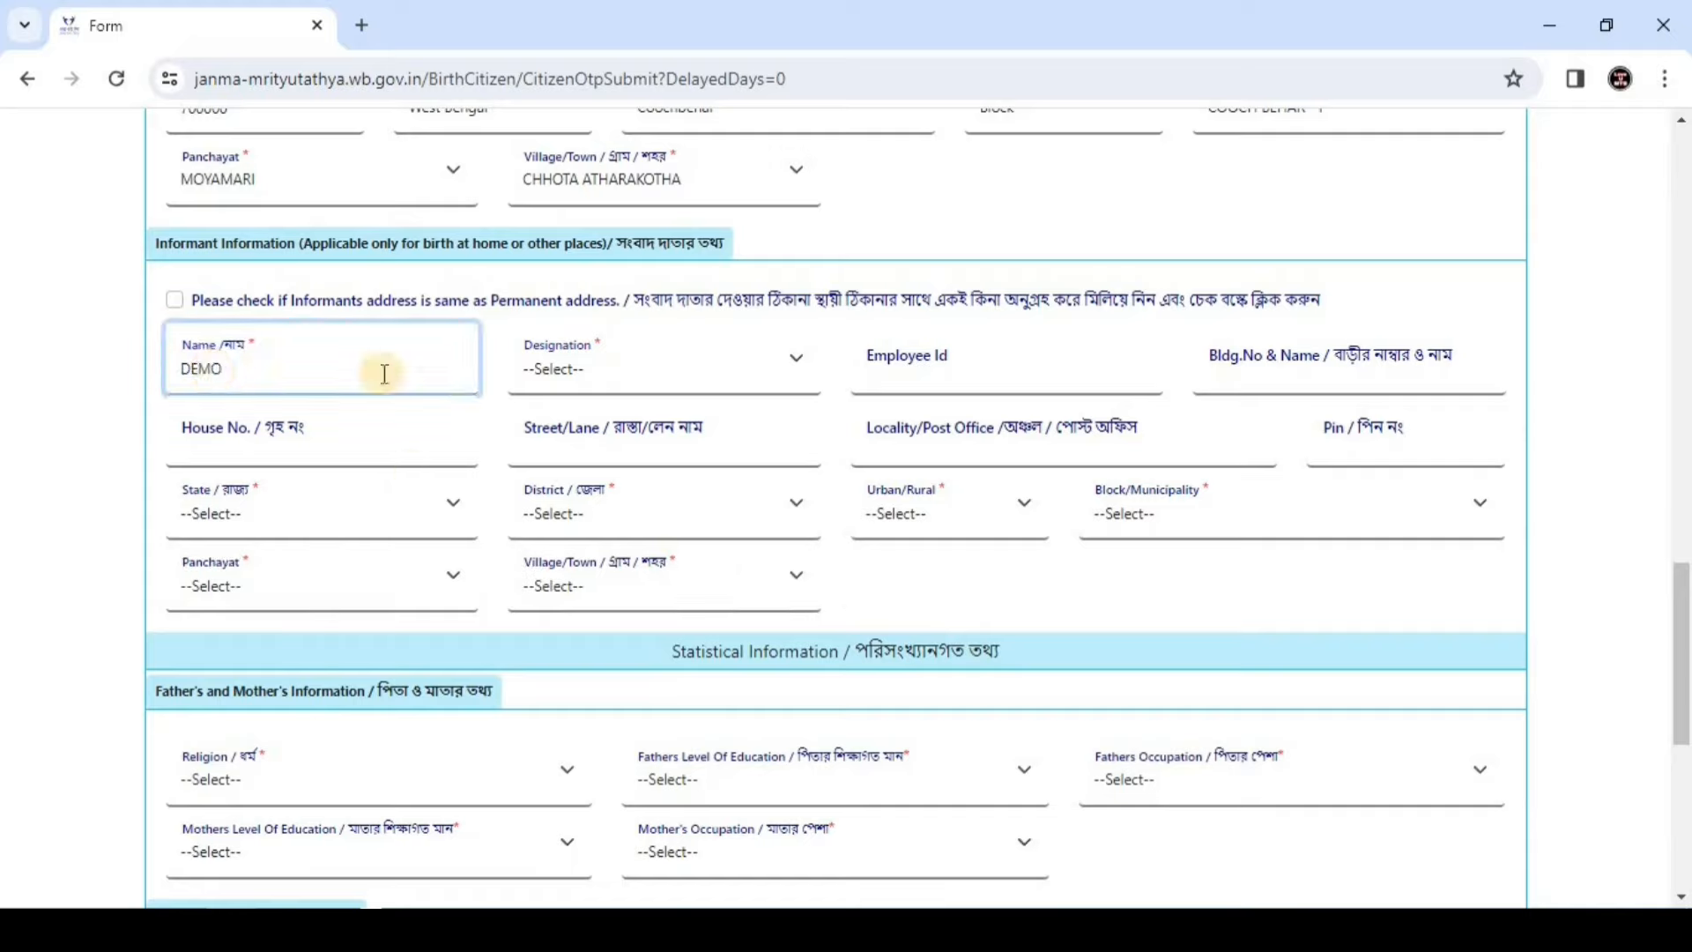
left_click(569, 370)
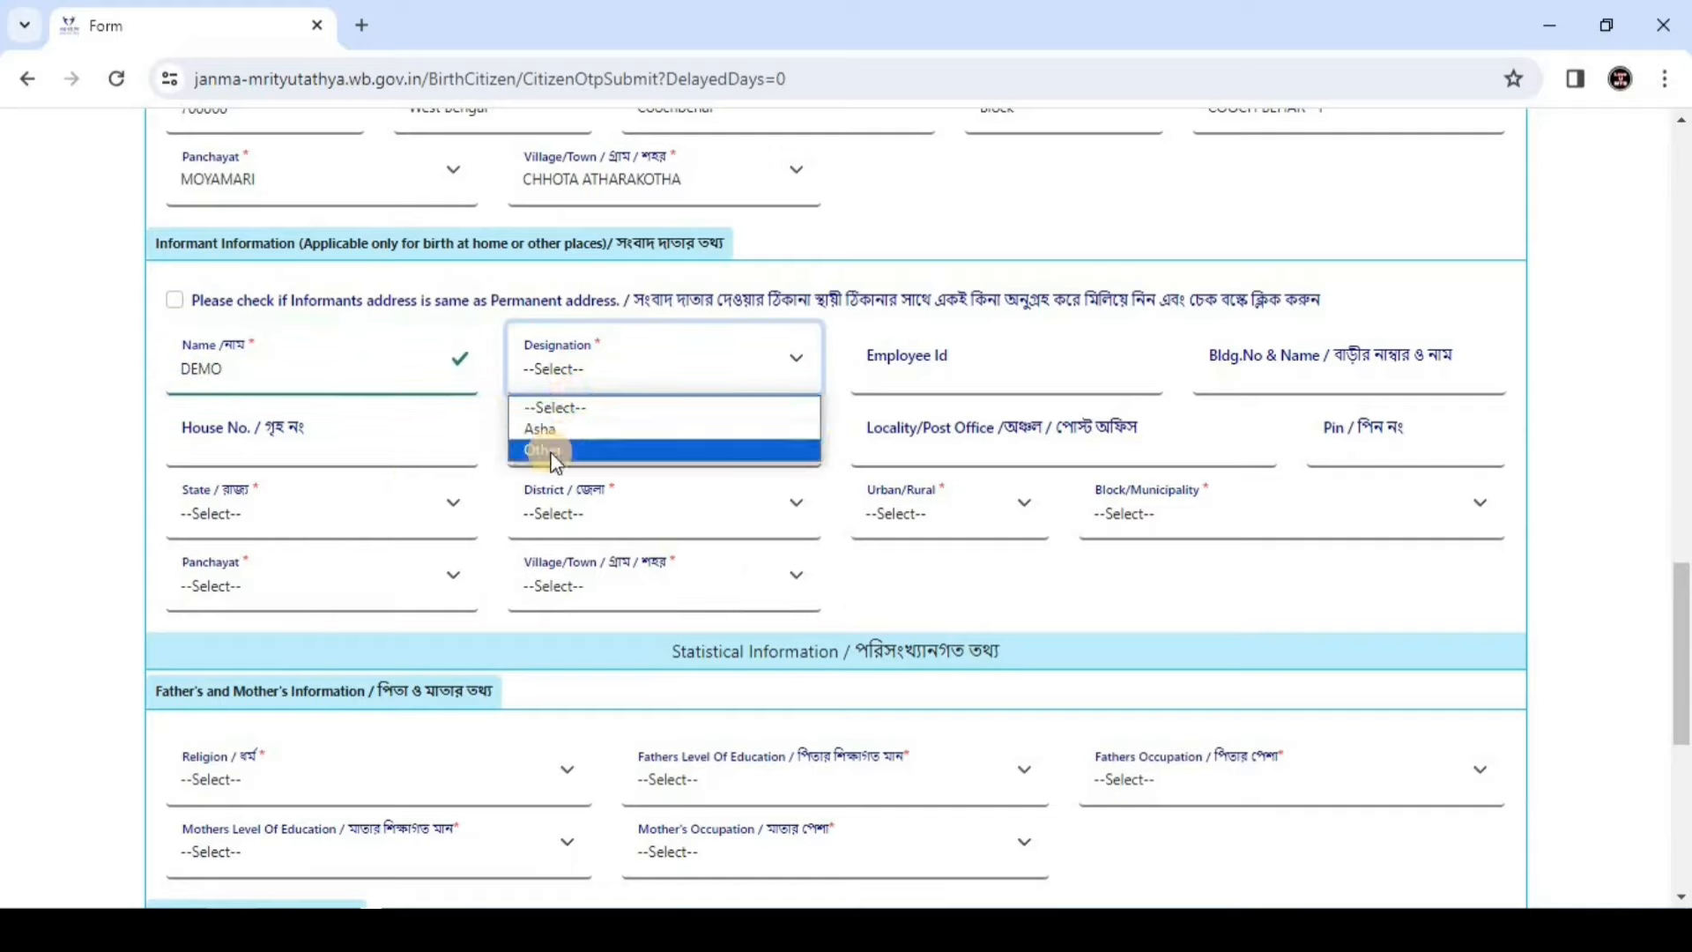
left_click(556, 451)
left_click(564, 379)
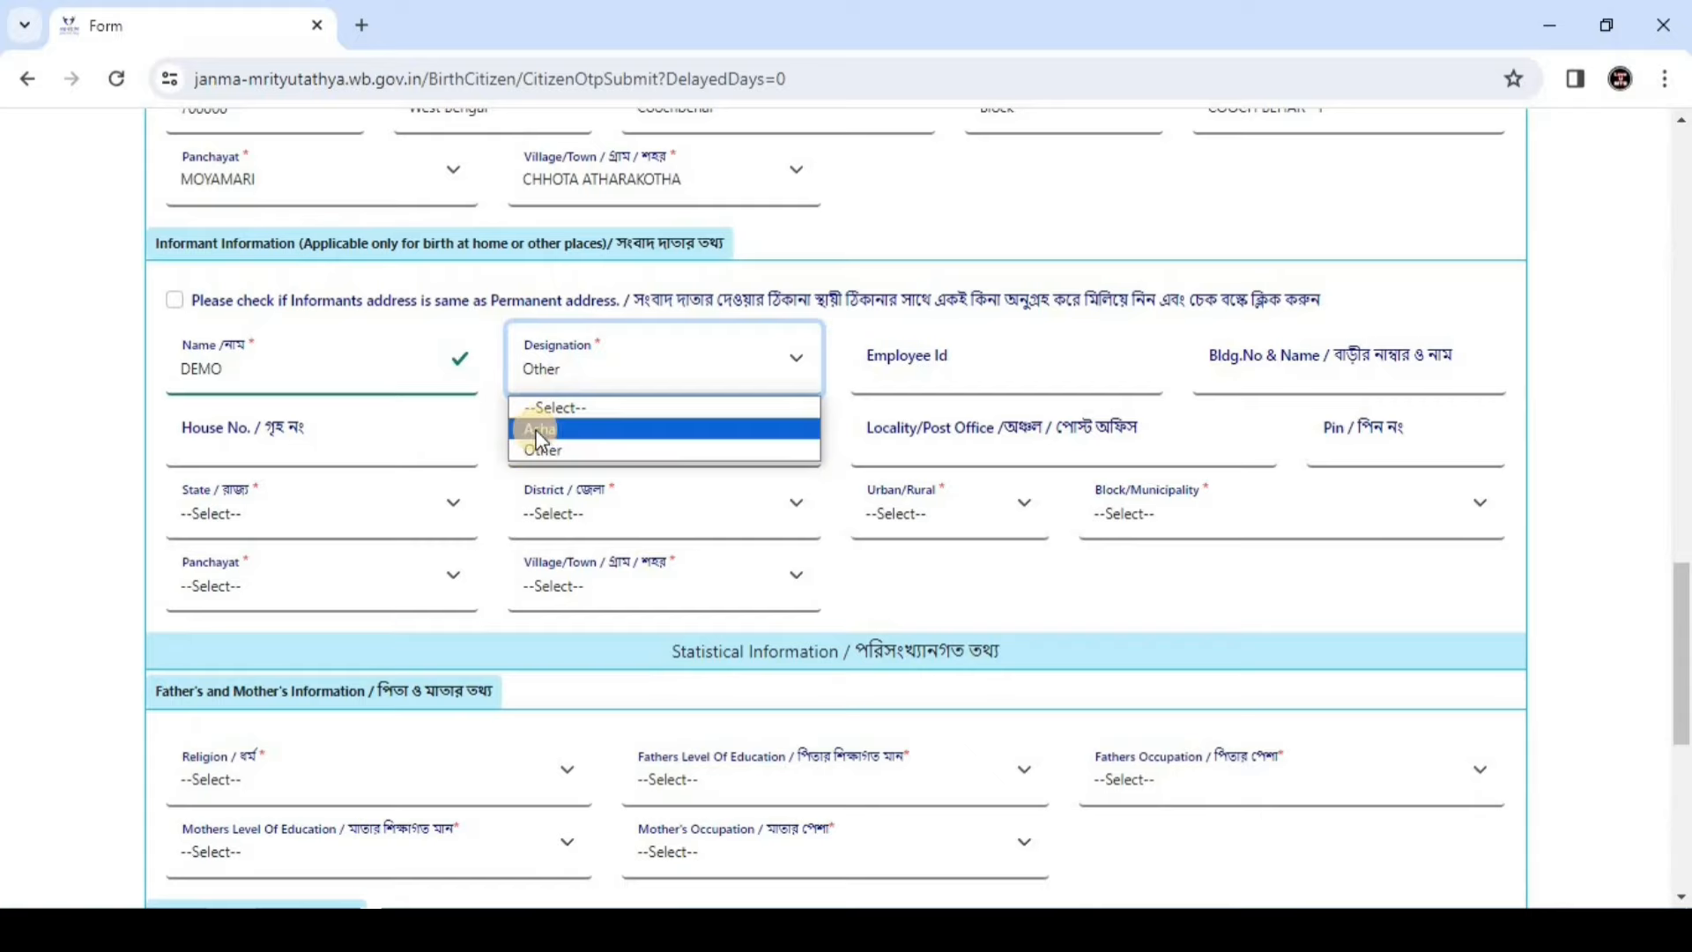
left_click(538, 449)
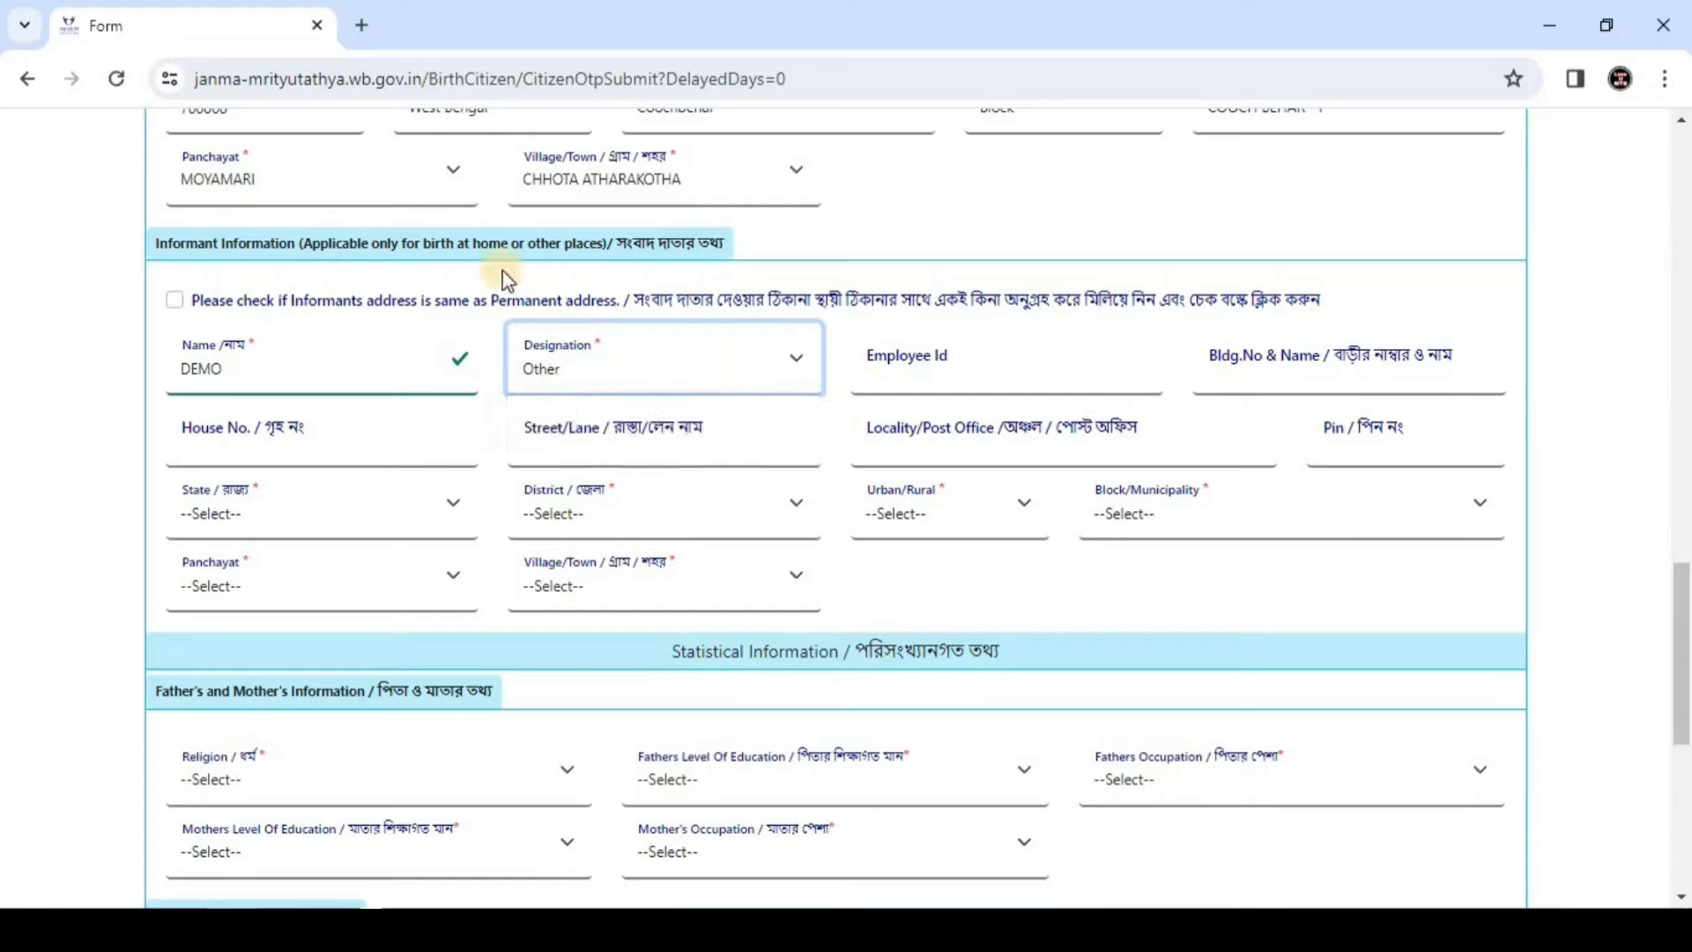
Mark the informant's address as the same as the permanent address
left_click(178, 302)
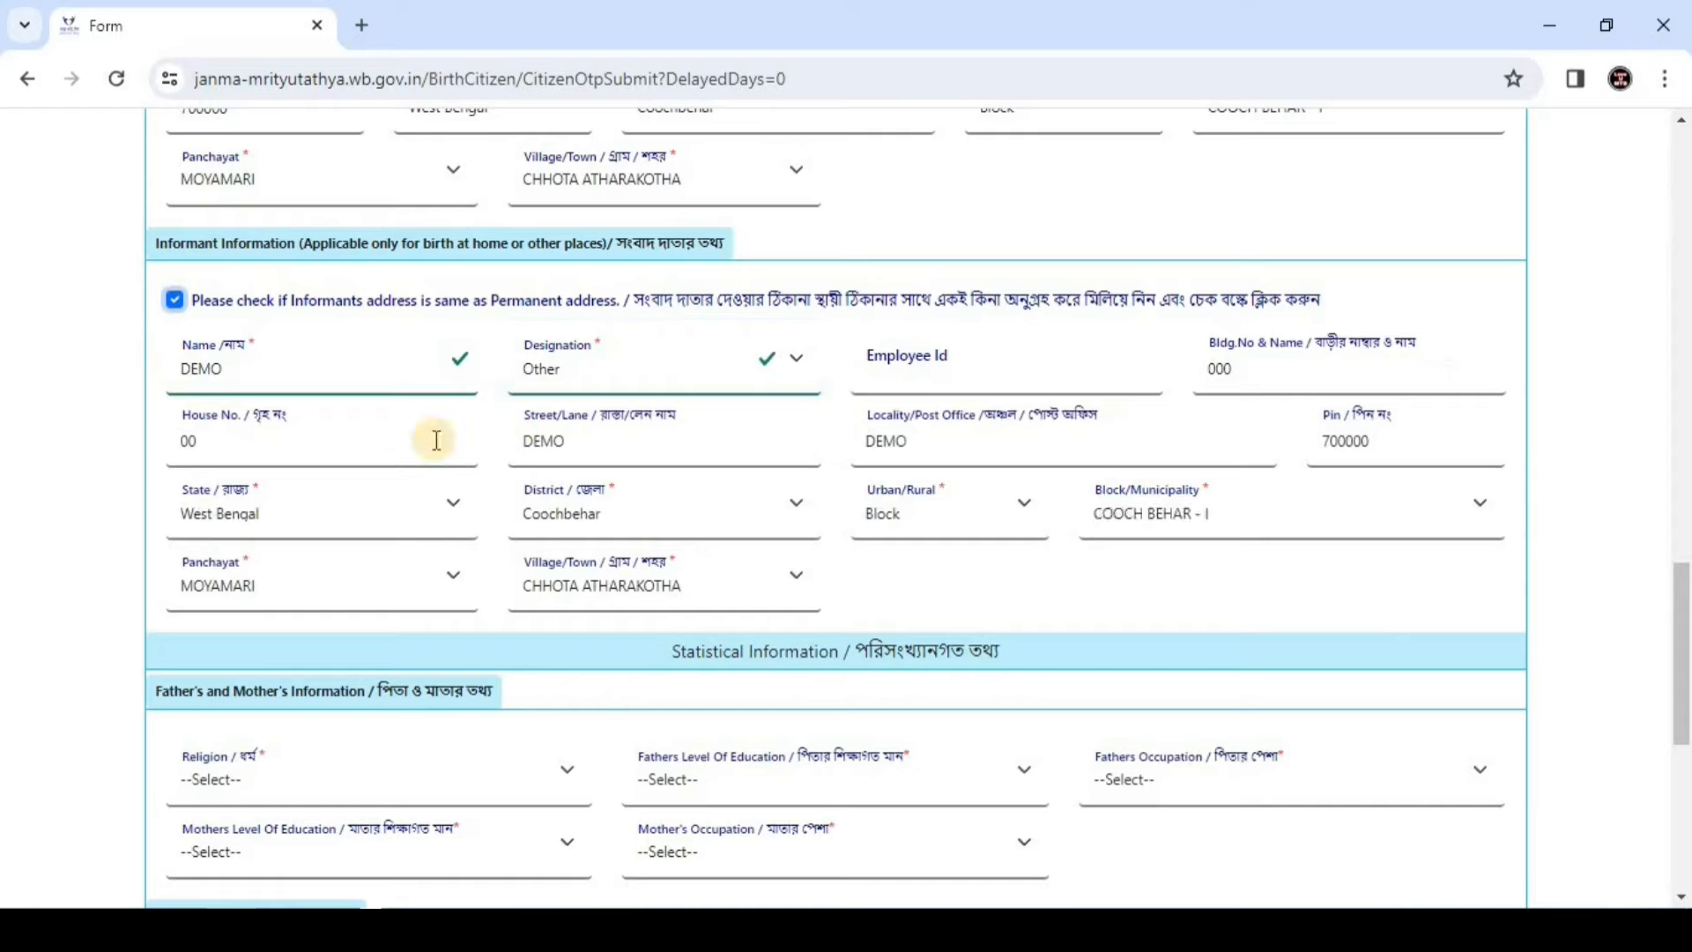
left_click(448, 386)
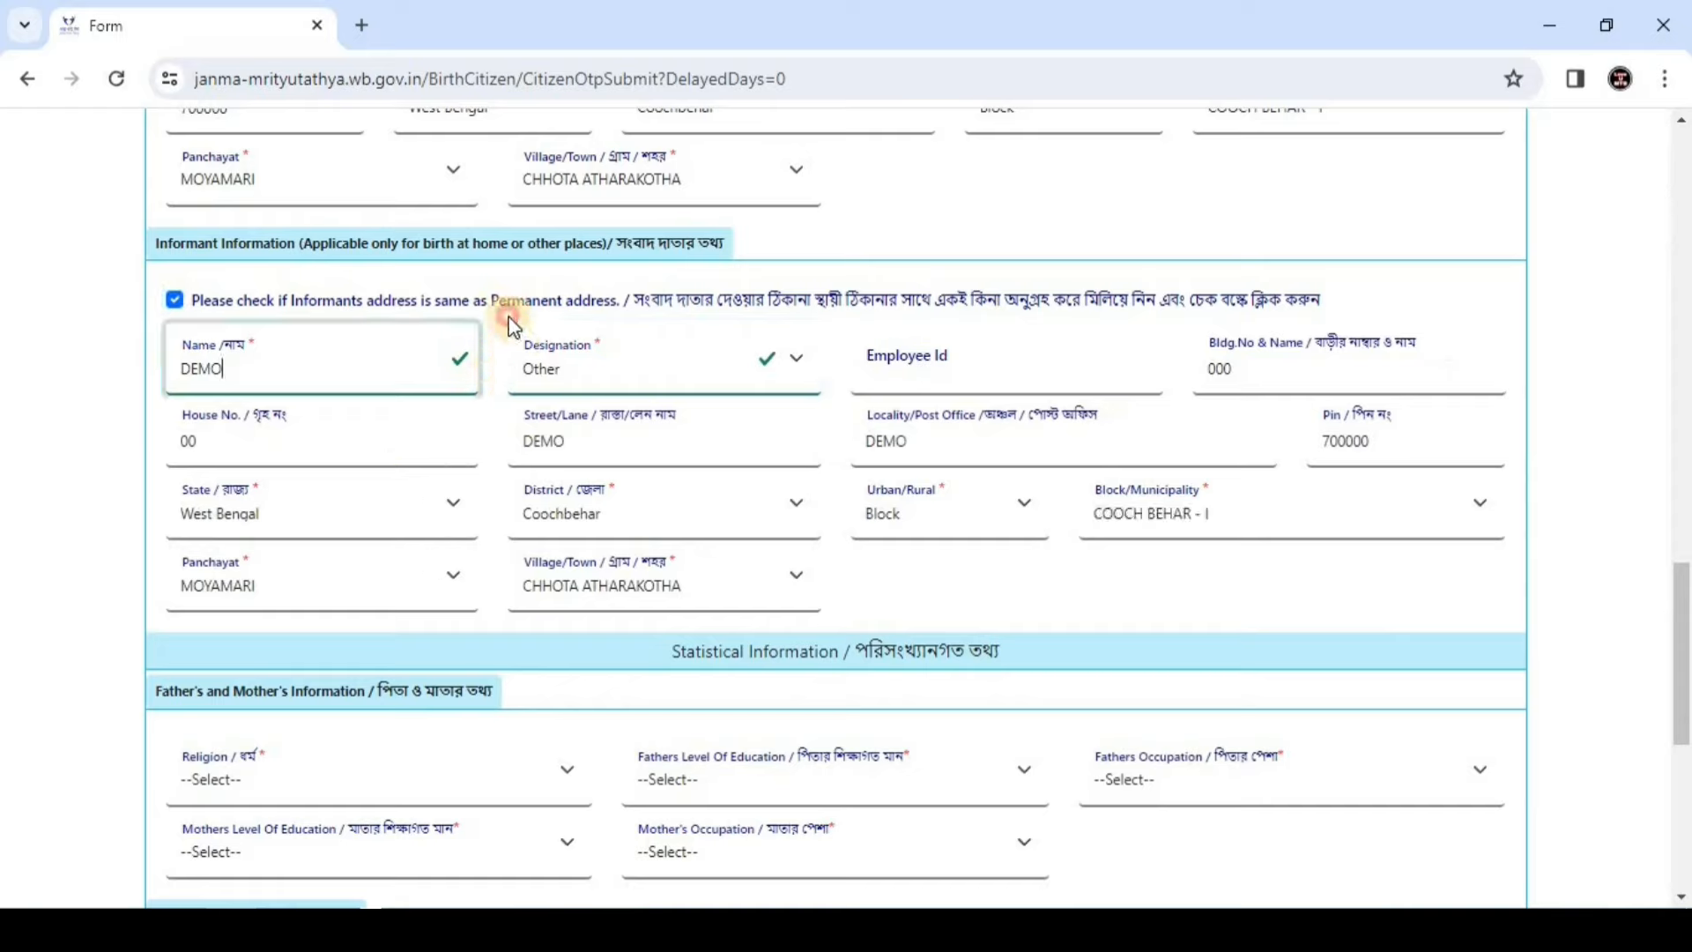
left_click(174, 300)
left_click(174, 300)
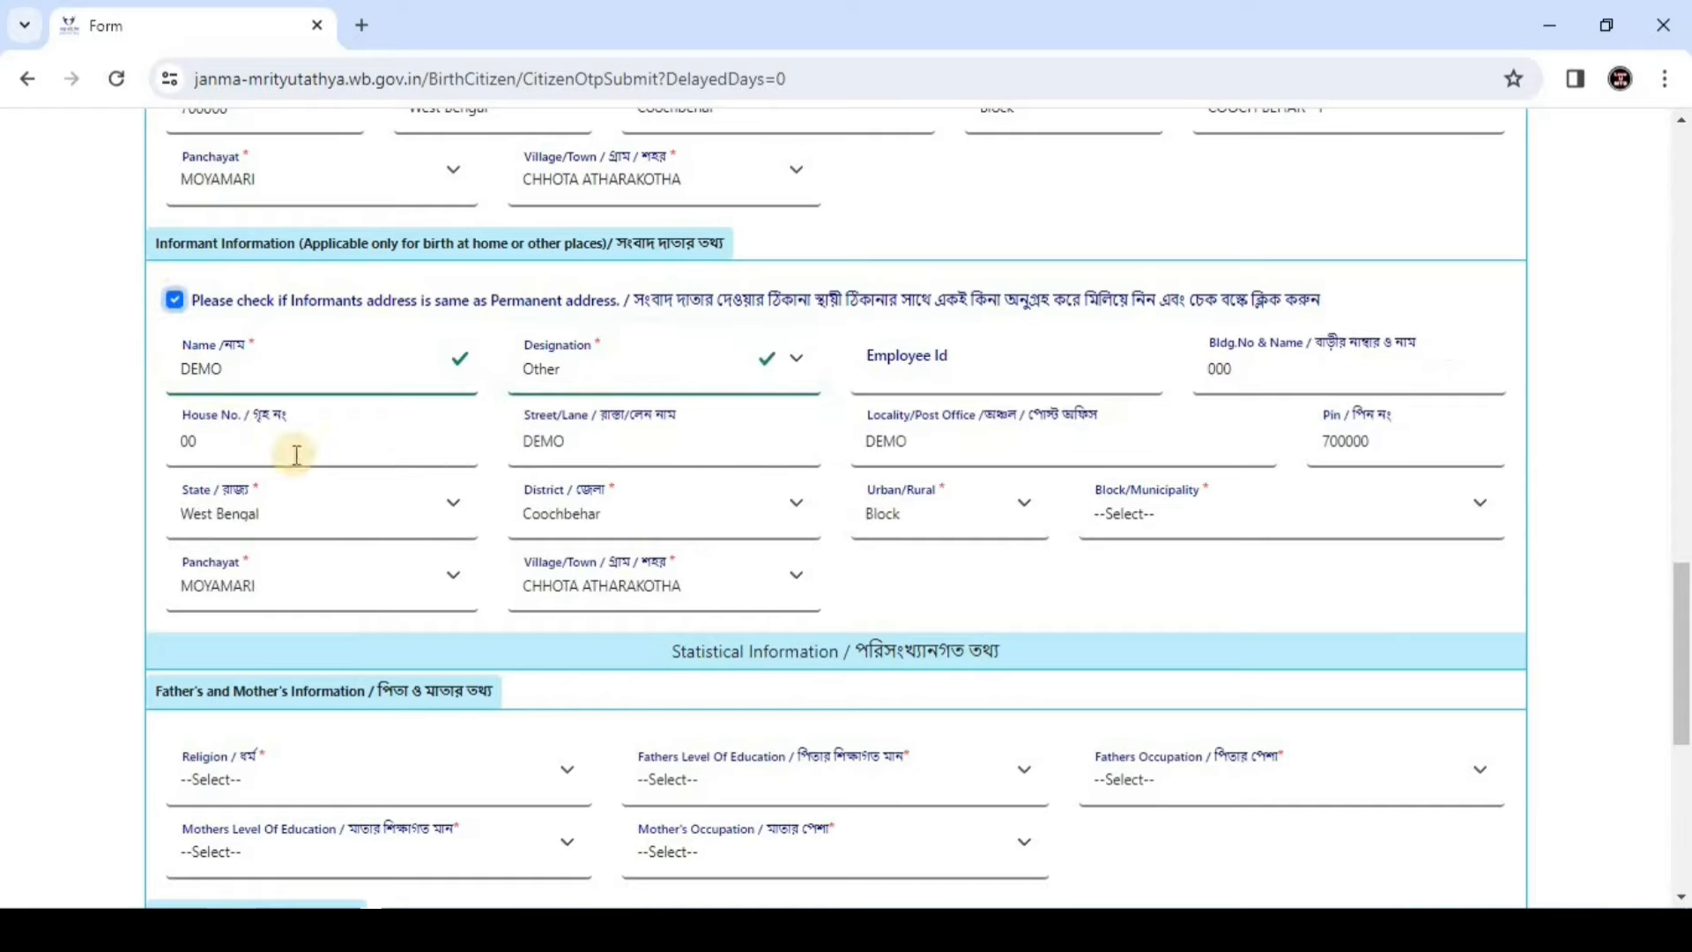
left_click(335, 386)
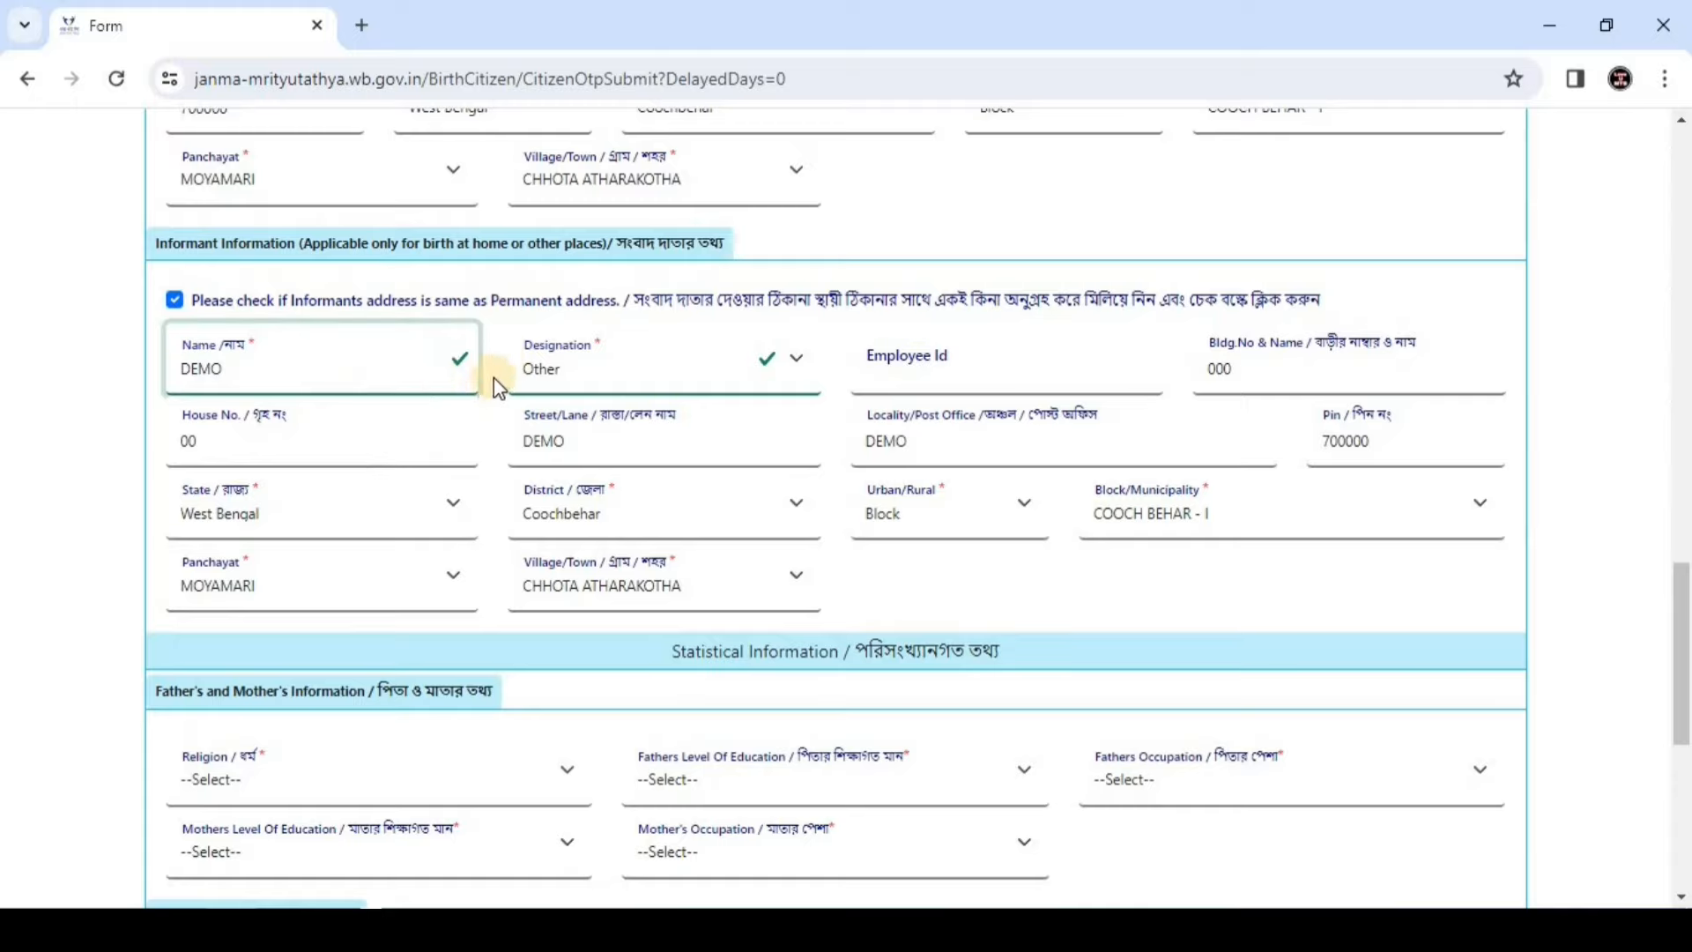
left_click(479, 521)
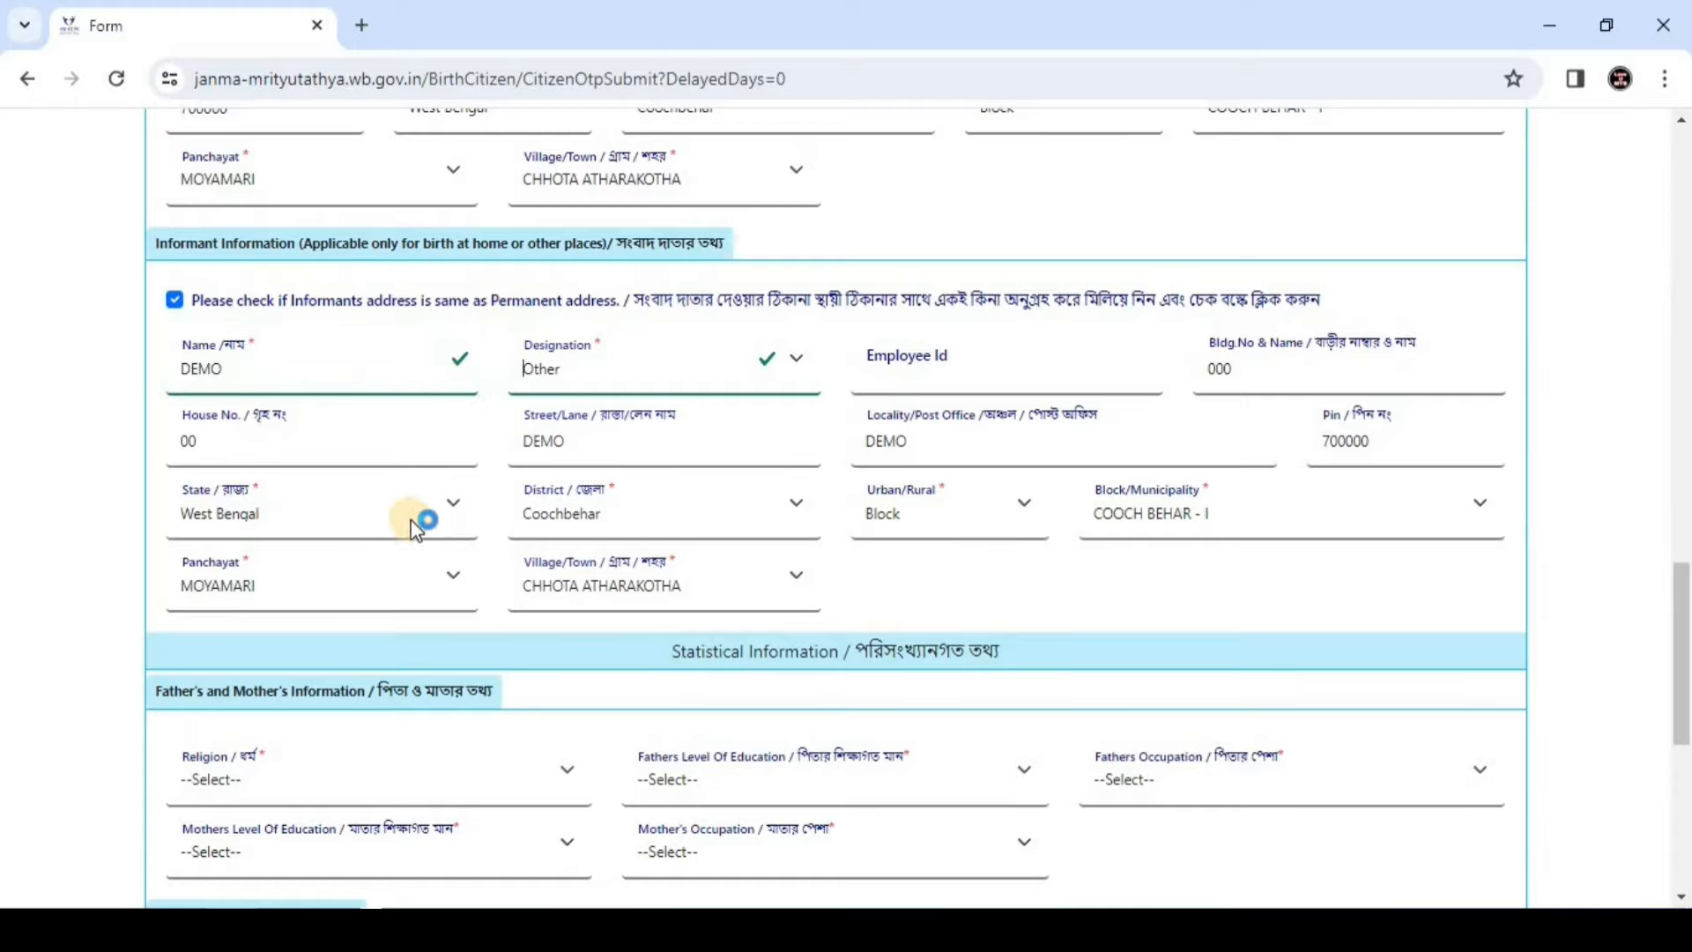
Set religion Hindu, father's education Class XII and father's occupation Not Known
scroll(445, 546, "down", 4)
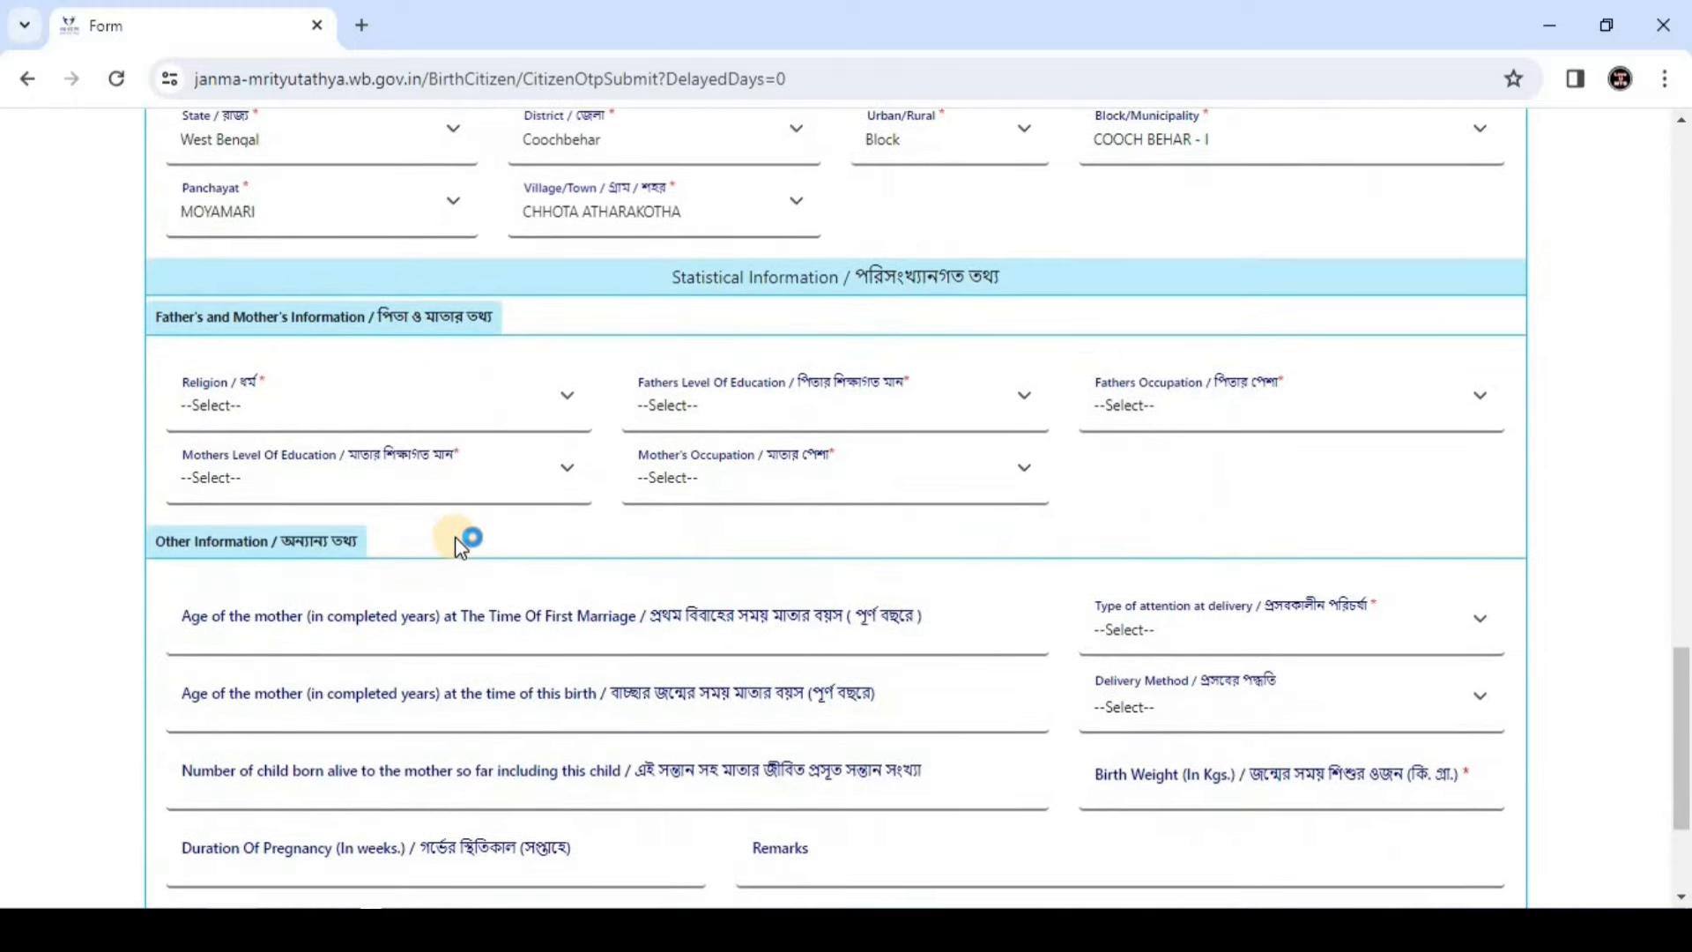
scroll(460, 544, "down", 2)
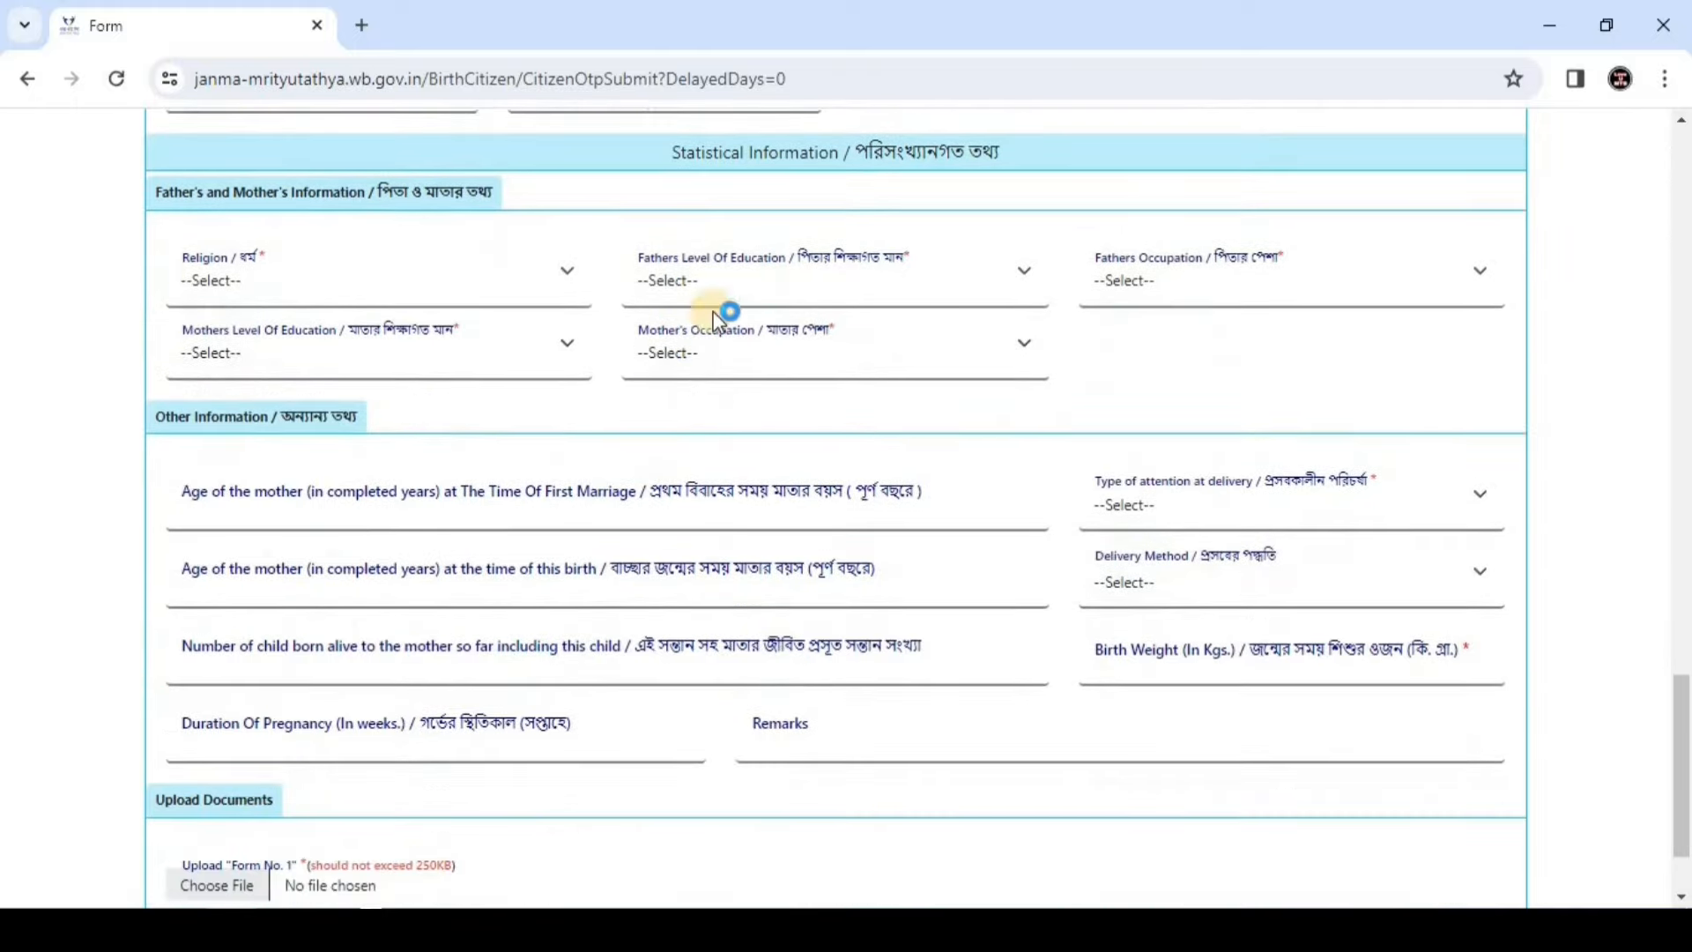
left_click(288, 271)
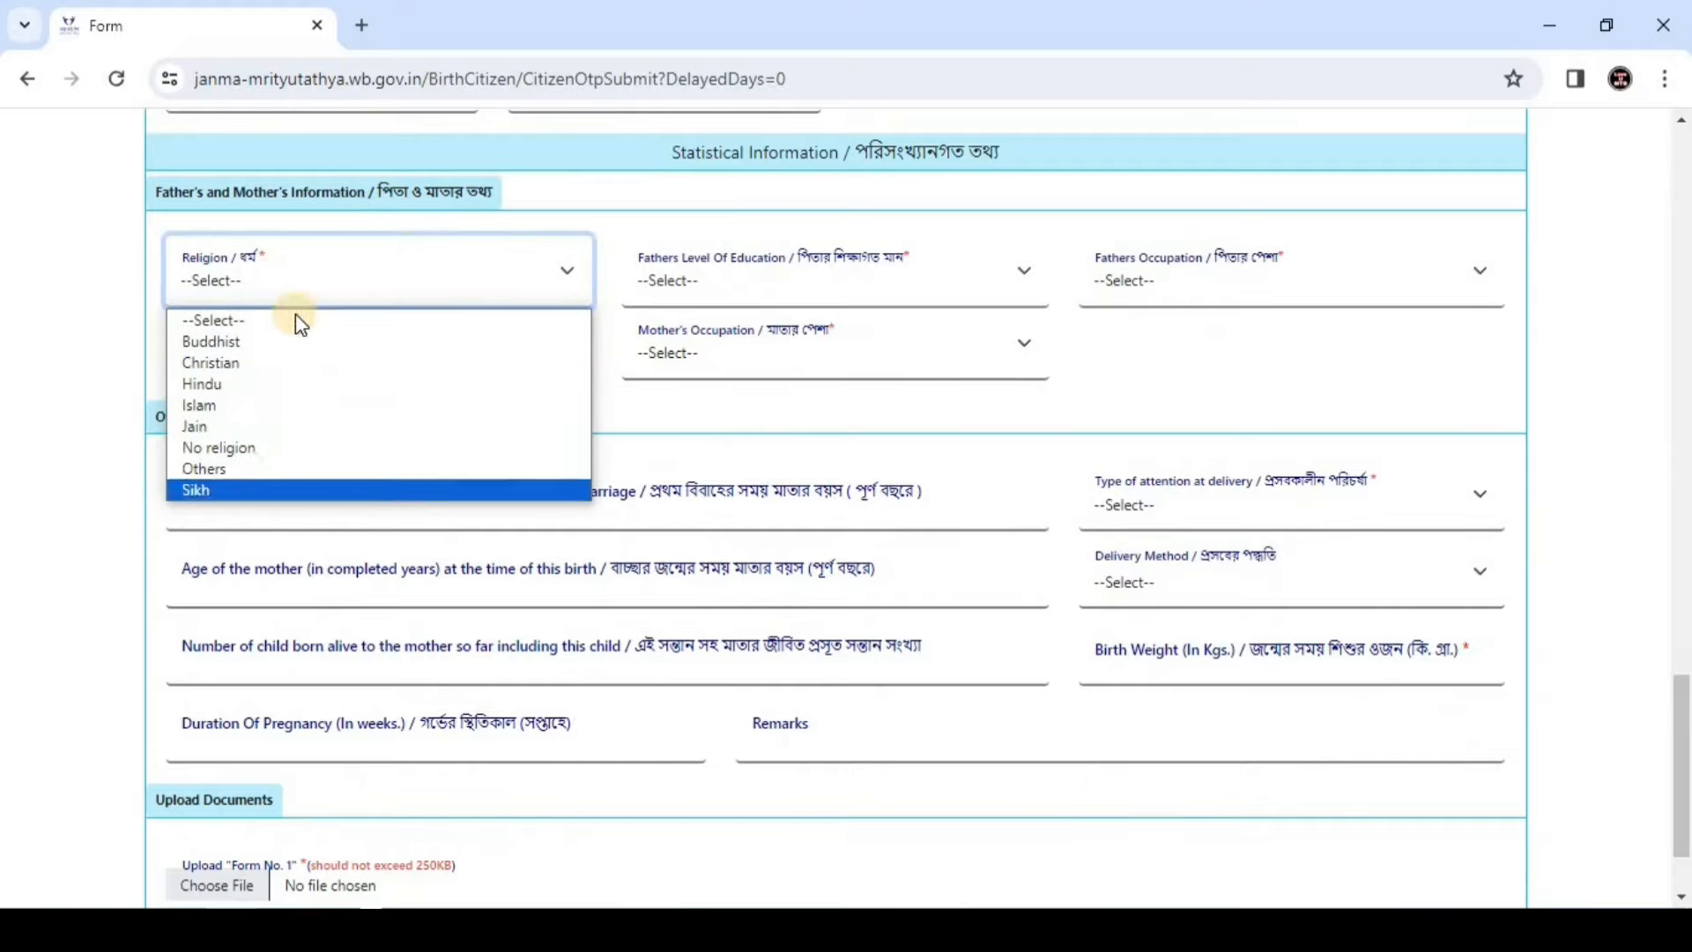
left_click(234, 385)
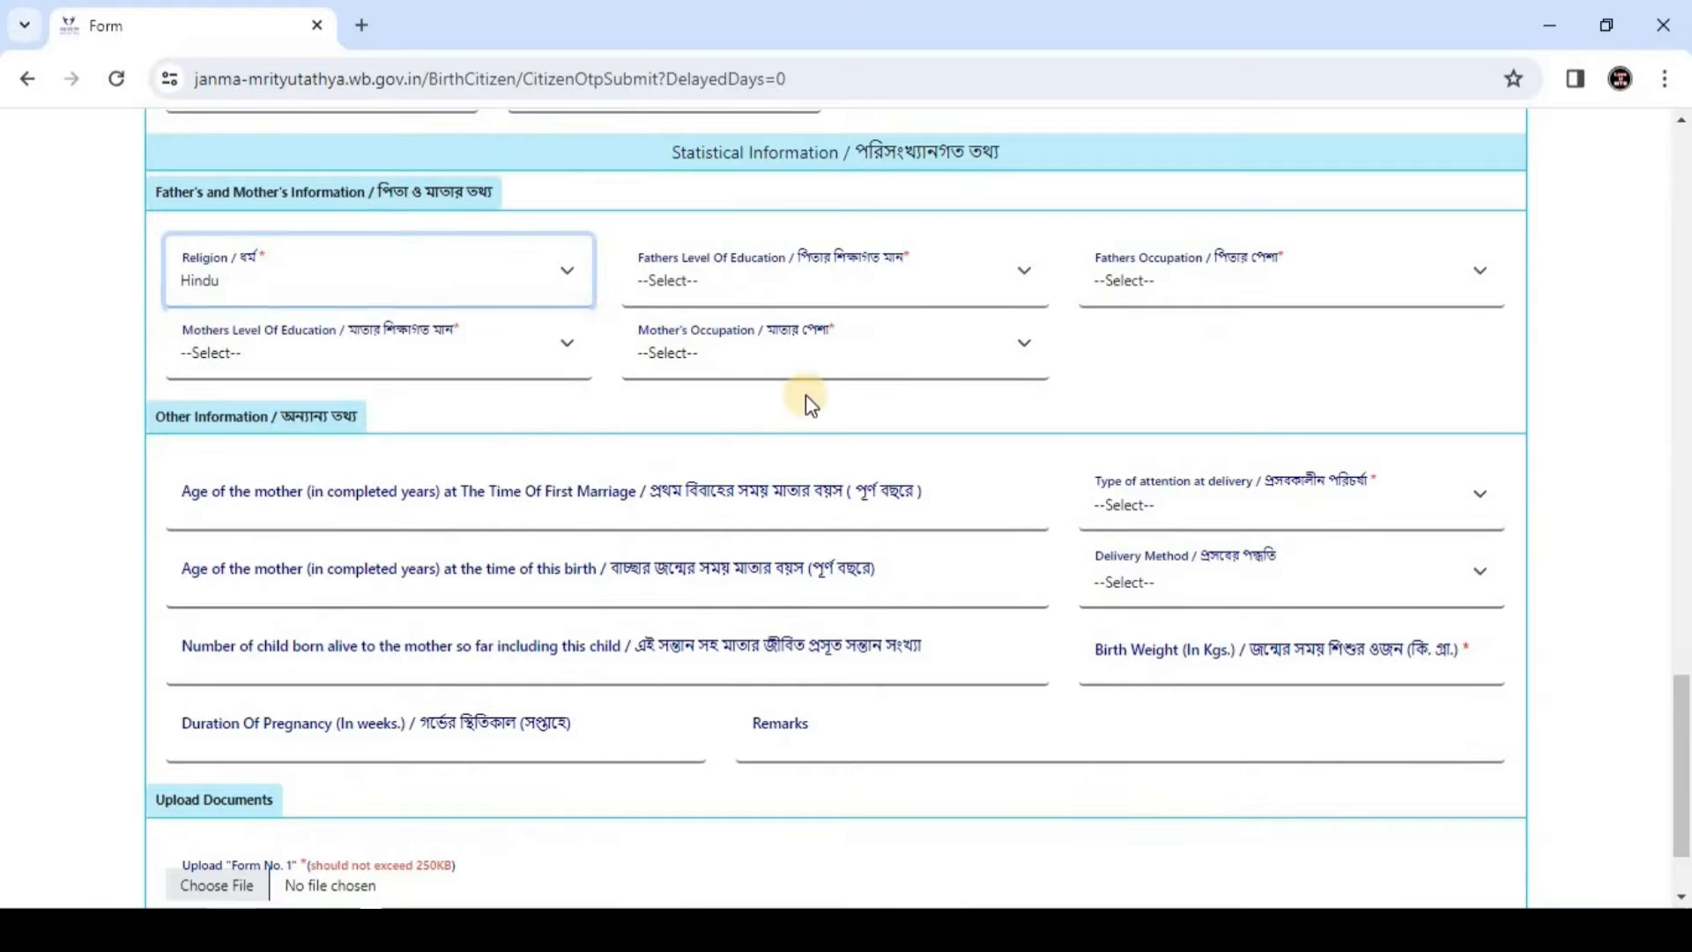
left_click(902, 275)
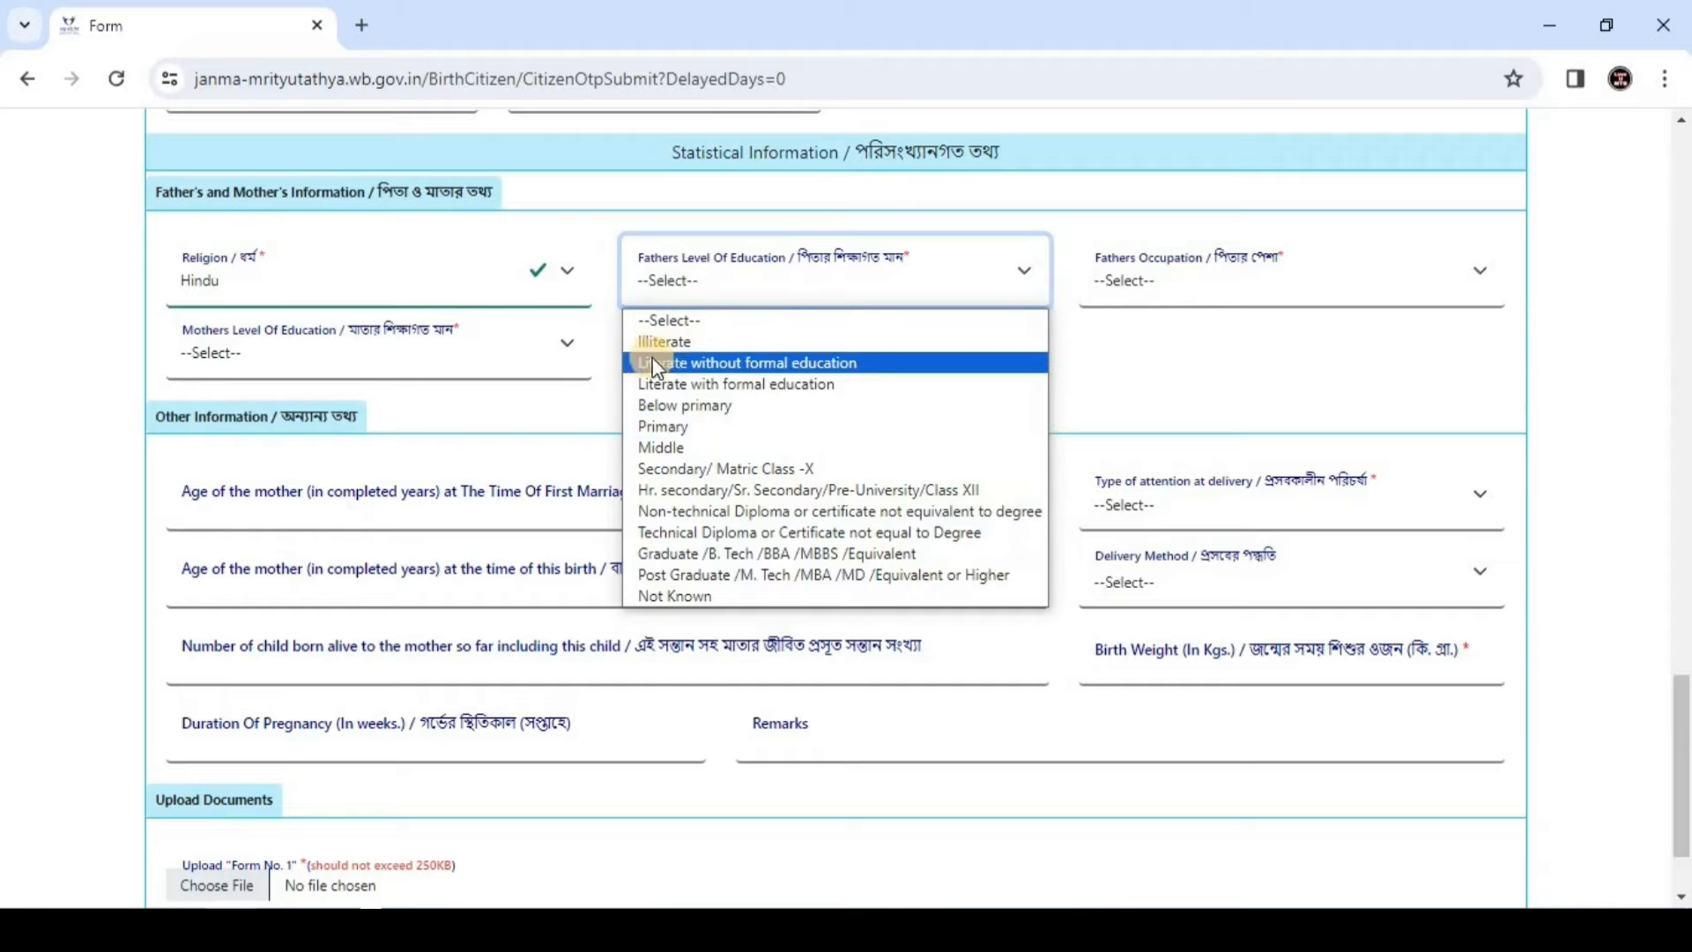
left_click(808, 490)
left_click(1150, 280)
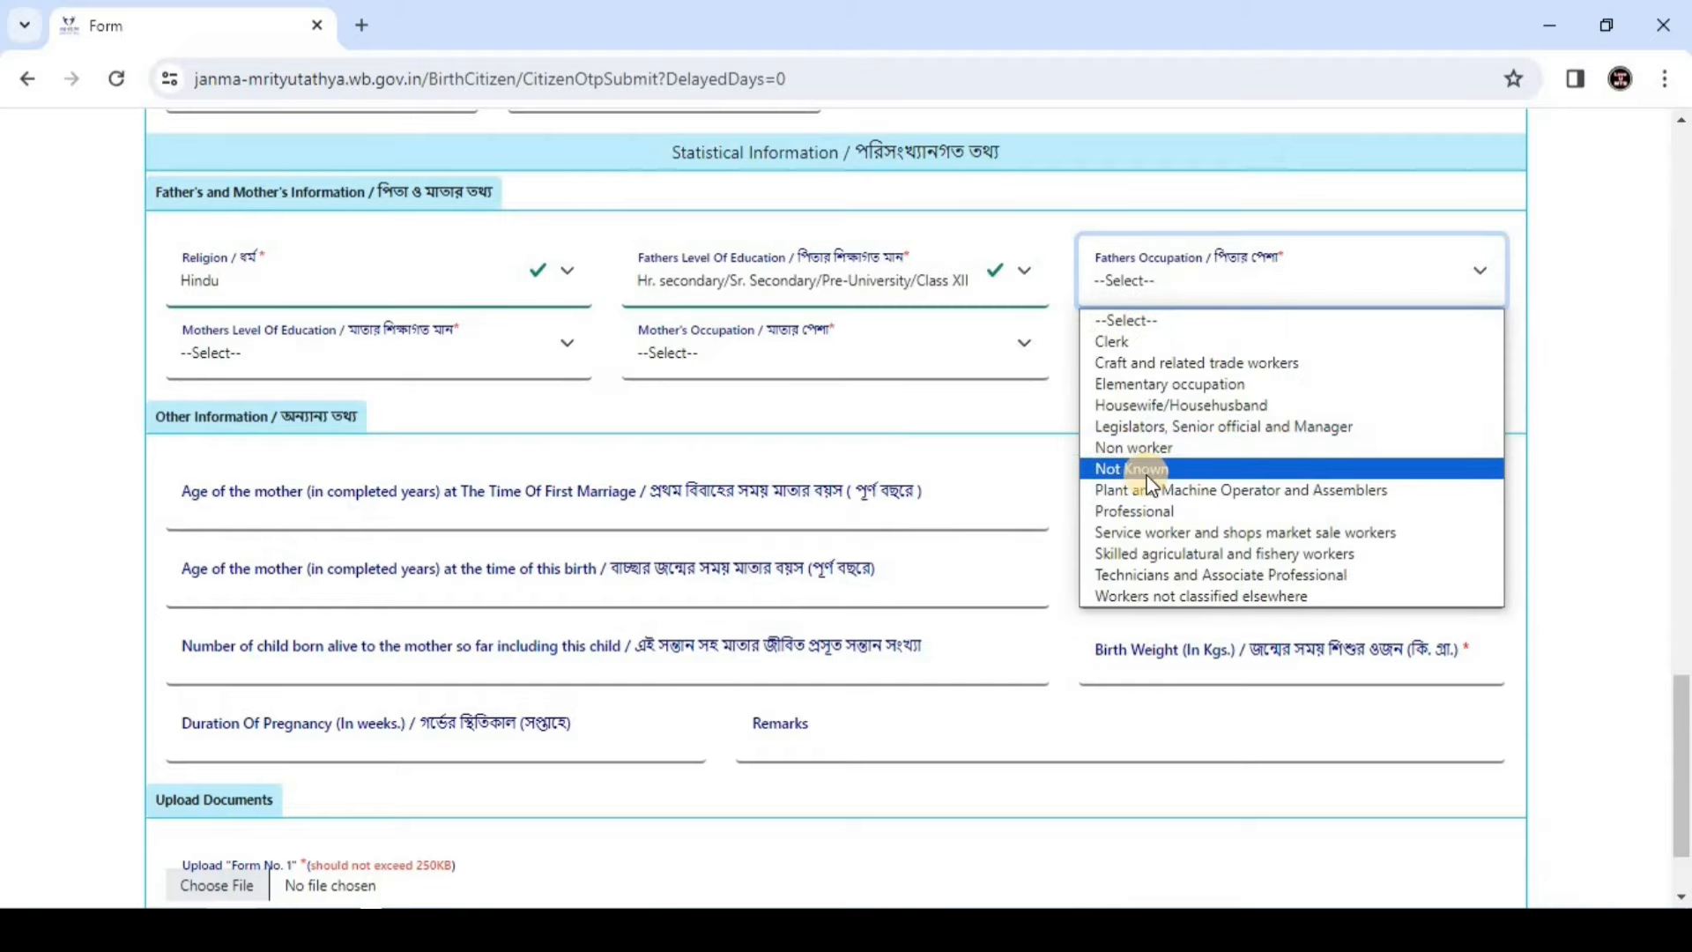
left_click(1148, 481)
Set mother's education to Secondary/ Matric Class -X and occupation to Housewife/Househusband
left_click(370, 352)
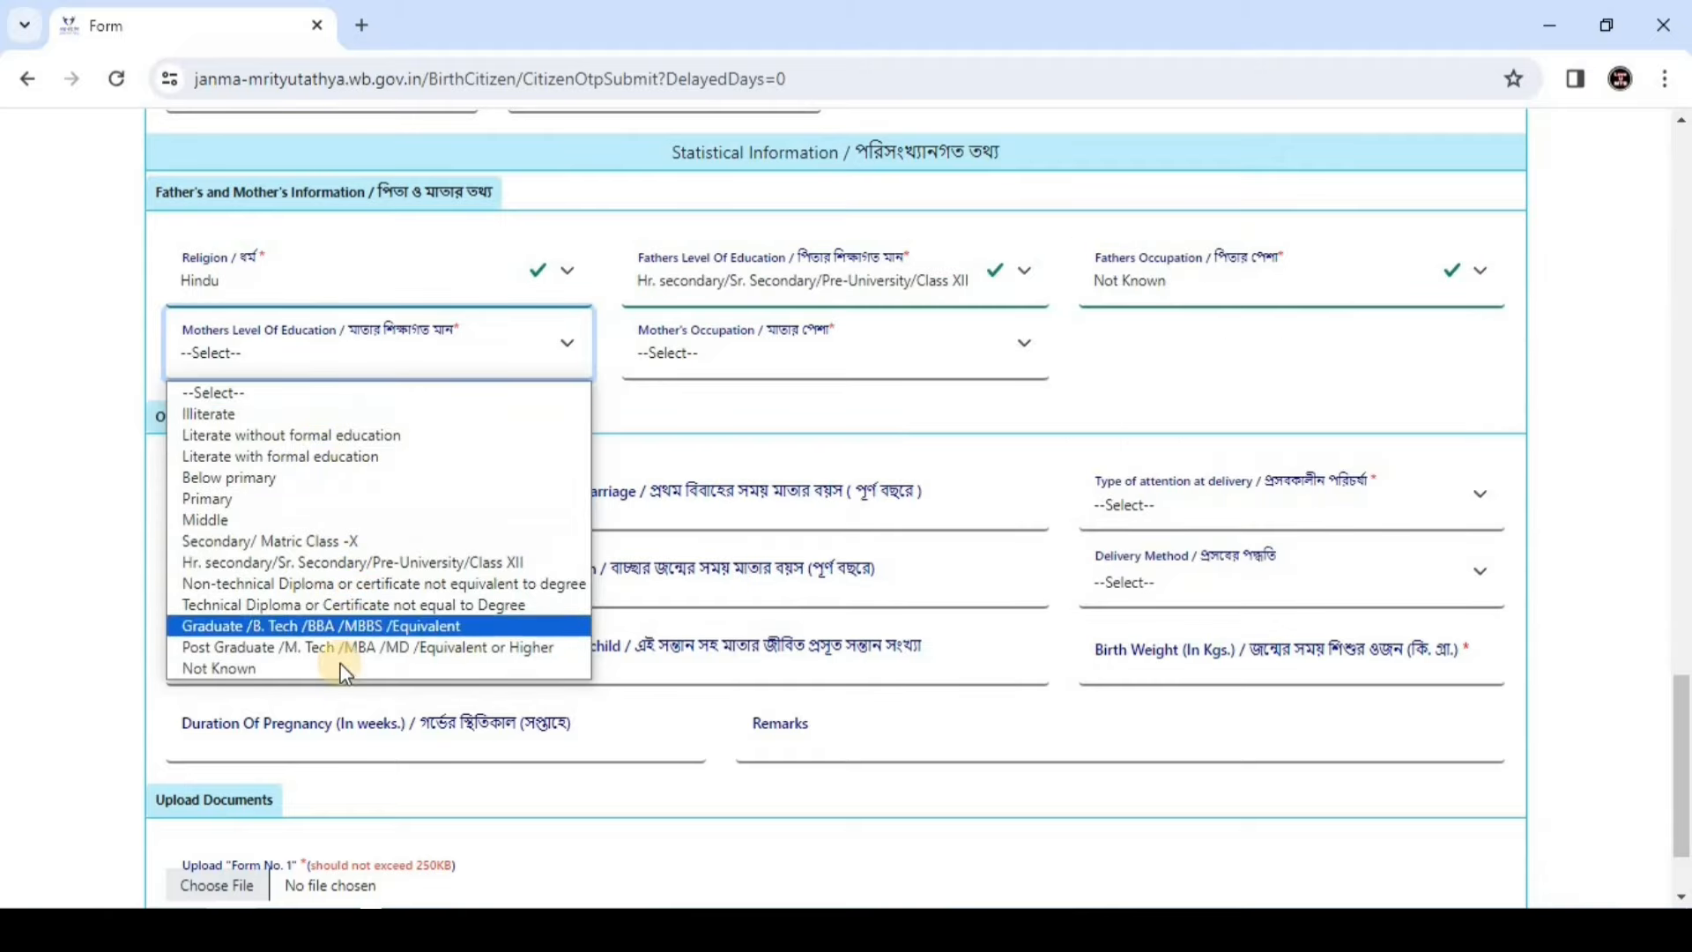
left_click(336, 541)
left_click(828, 352)
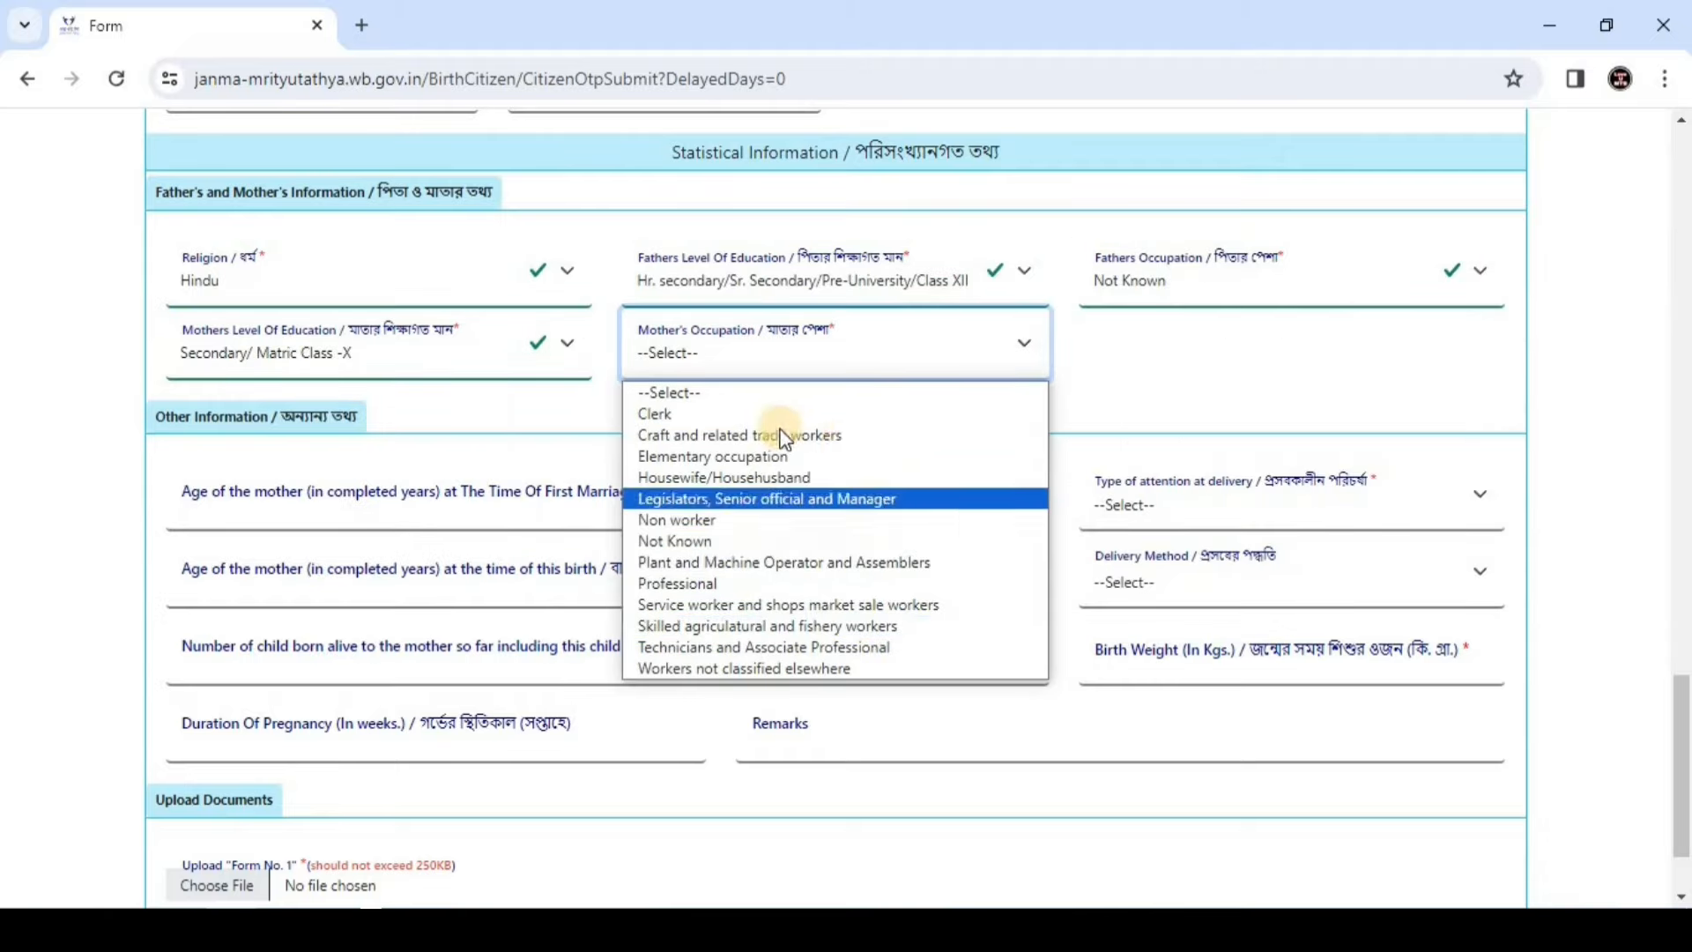
left_click(802, 474)
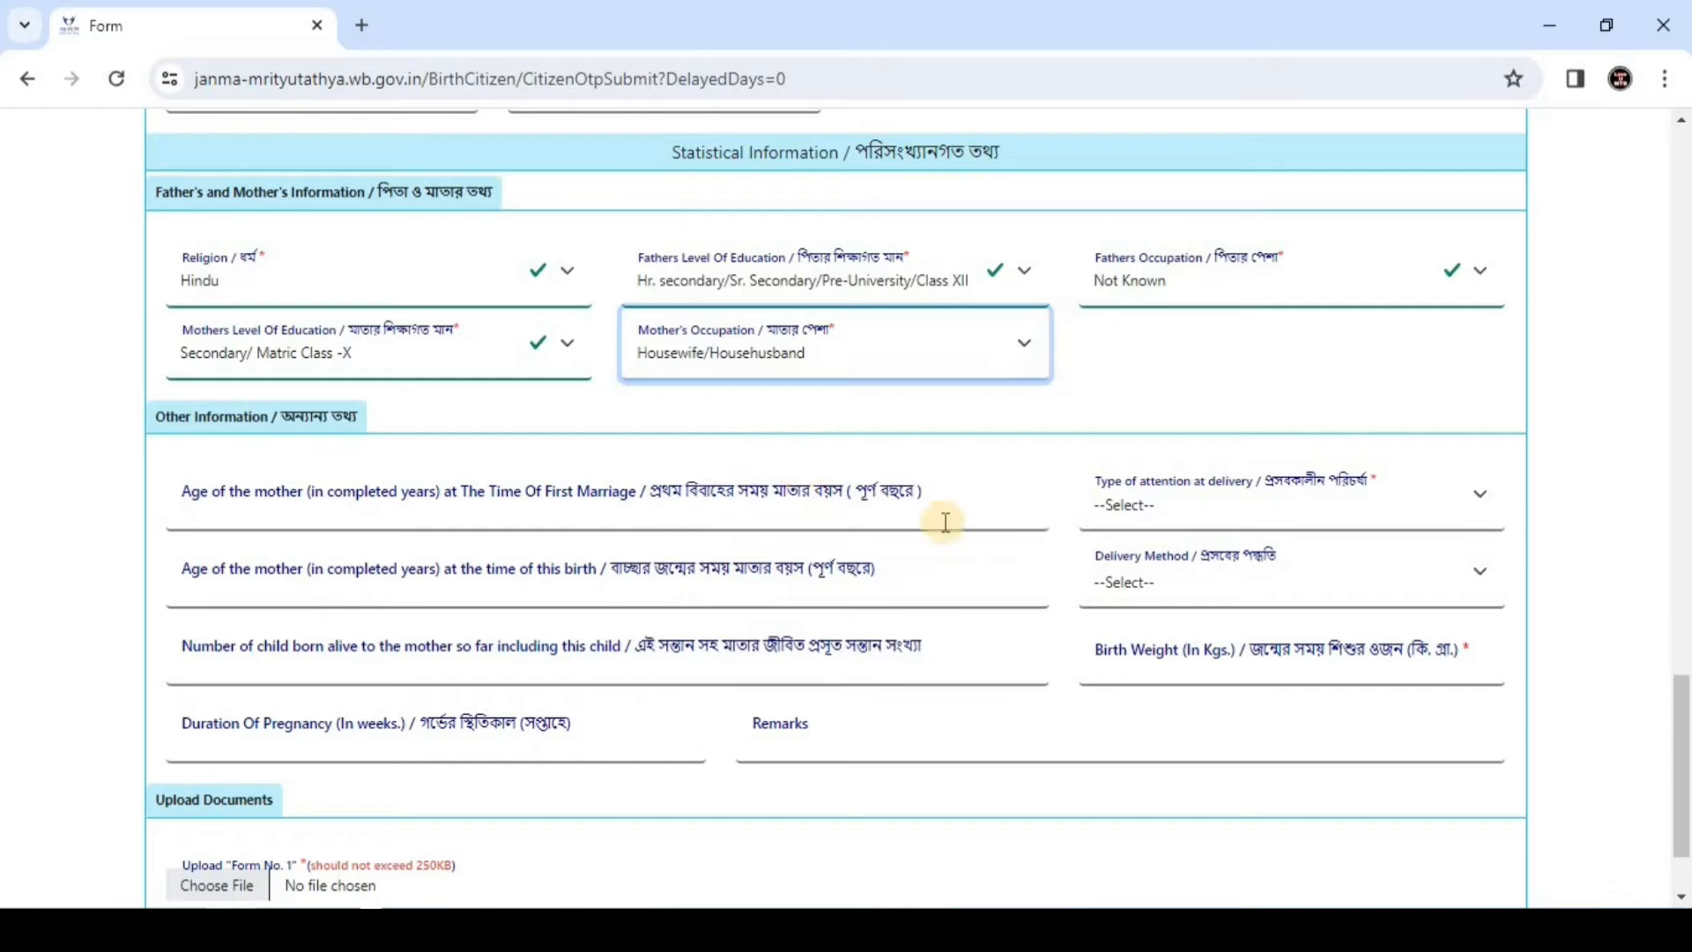
left_click(476, 476)
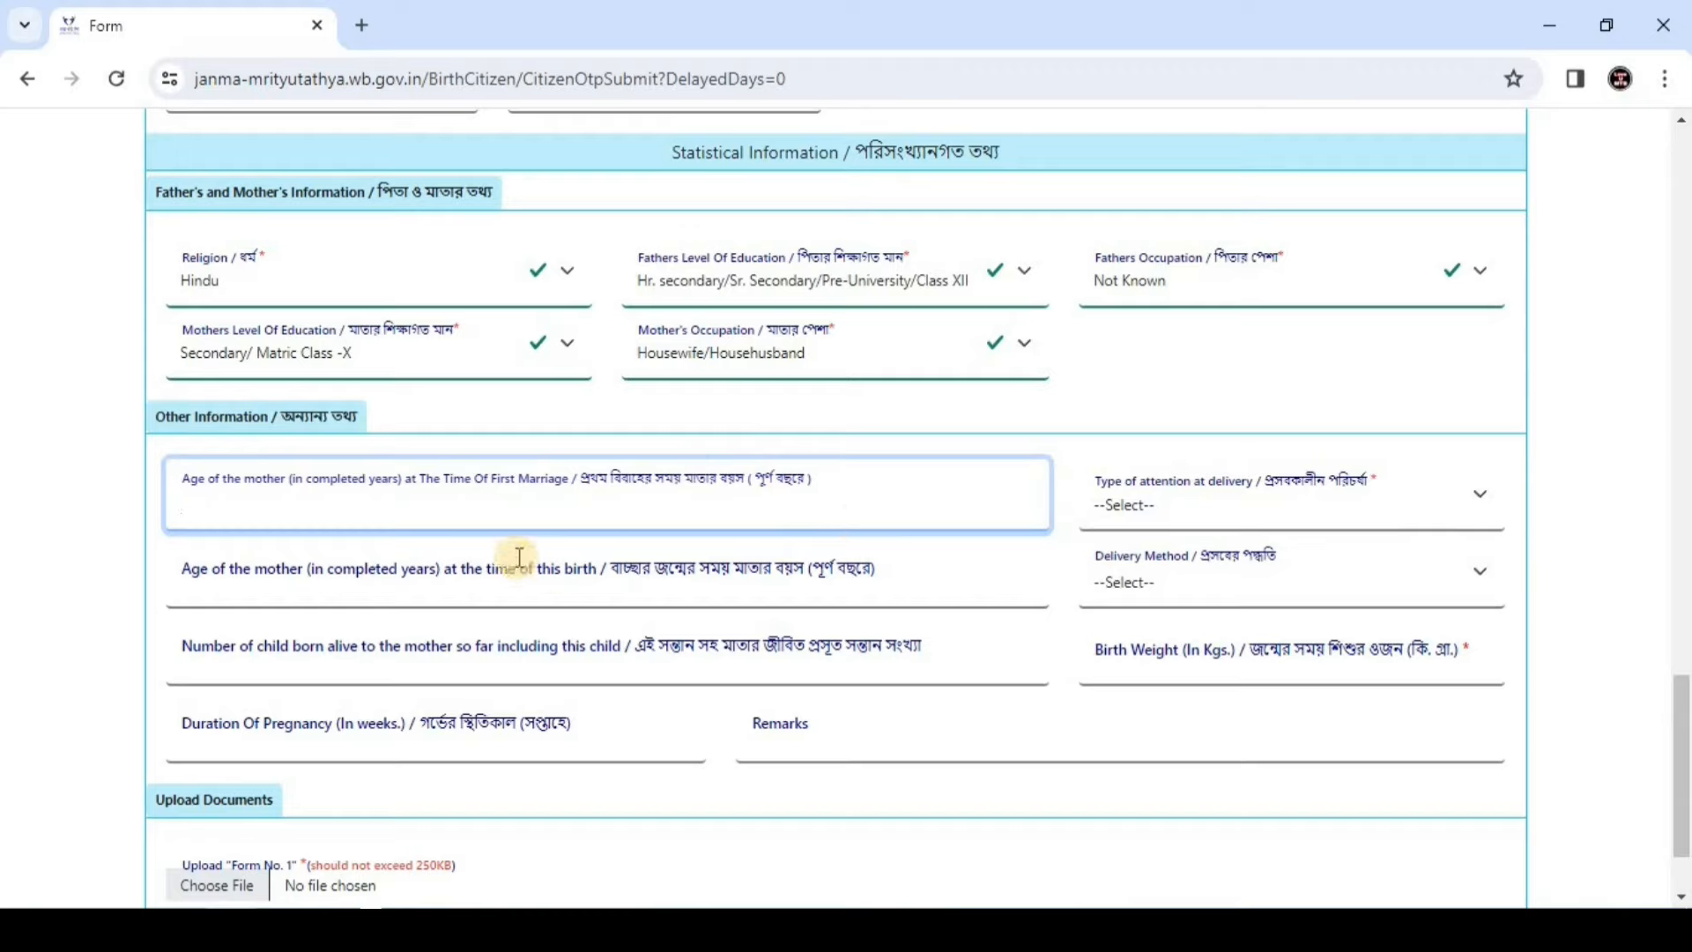
Fill in the mother's ages, 20 at first marriage and 23 at this birth, and 3 live-born children
left_click(449, 519)
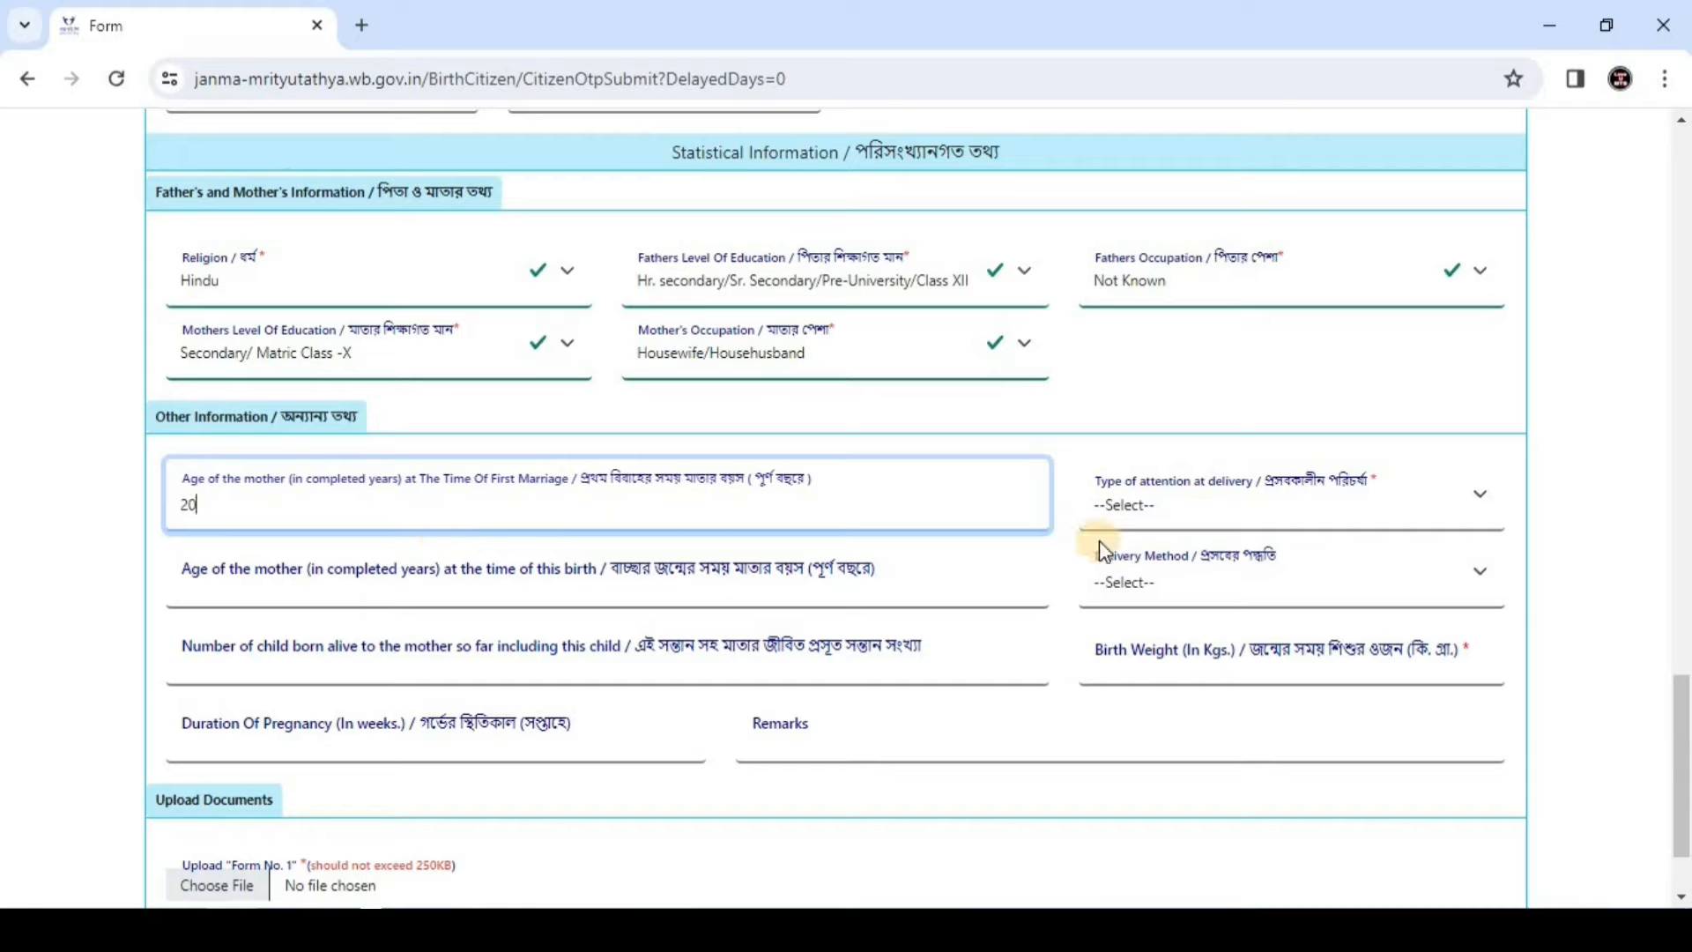
left_click(569, 601)
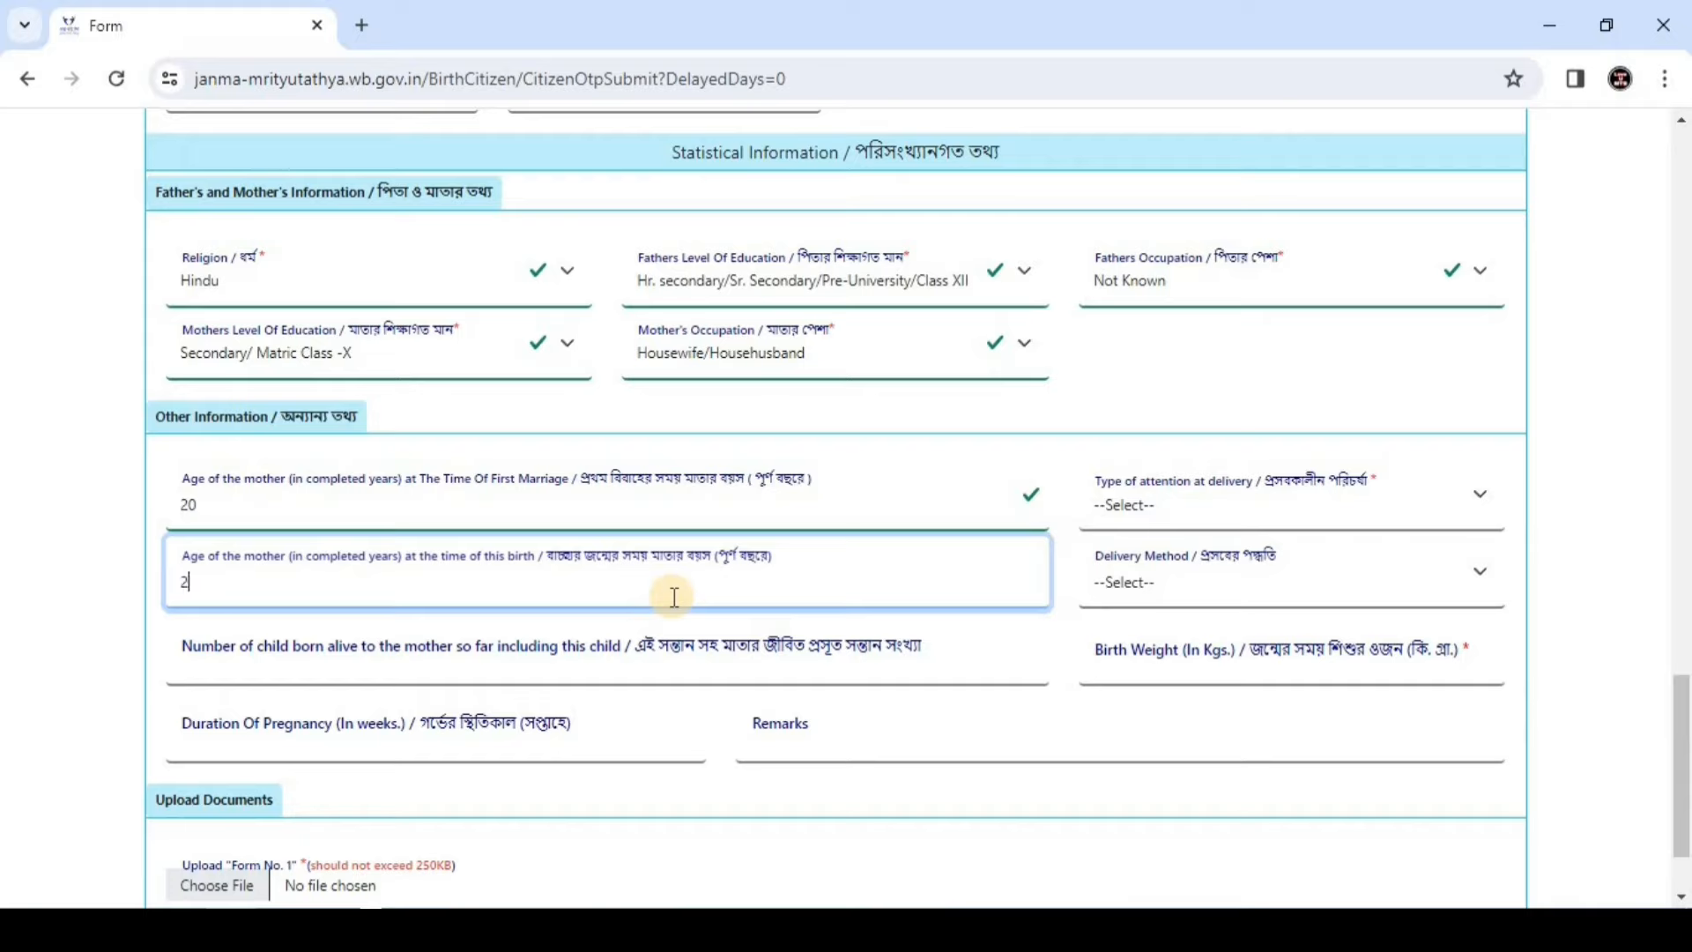
left_click(556, 640)
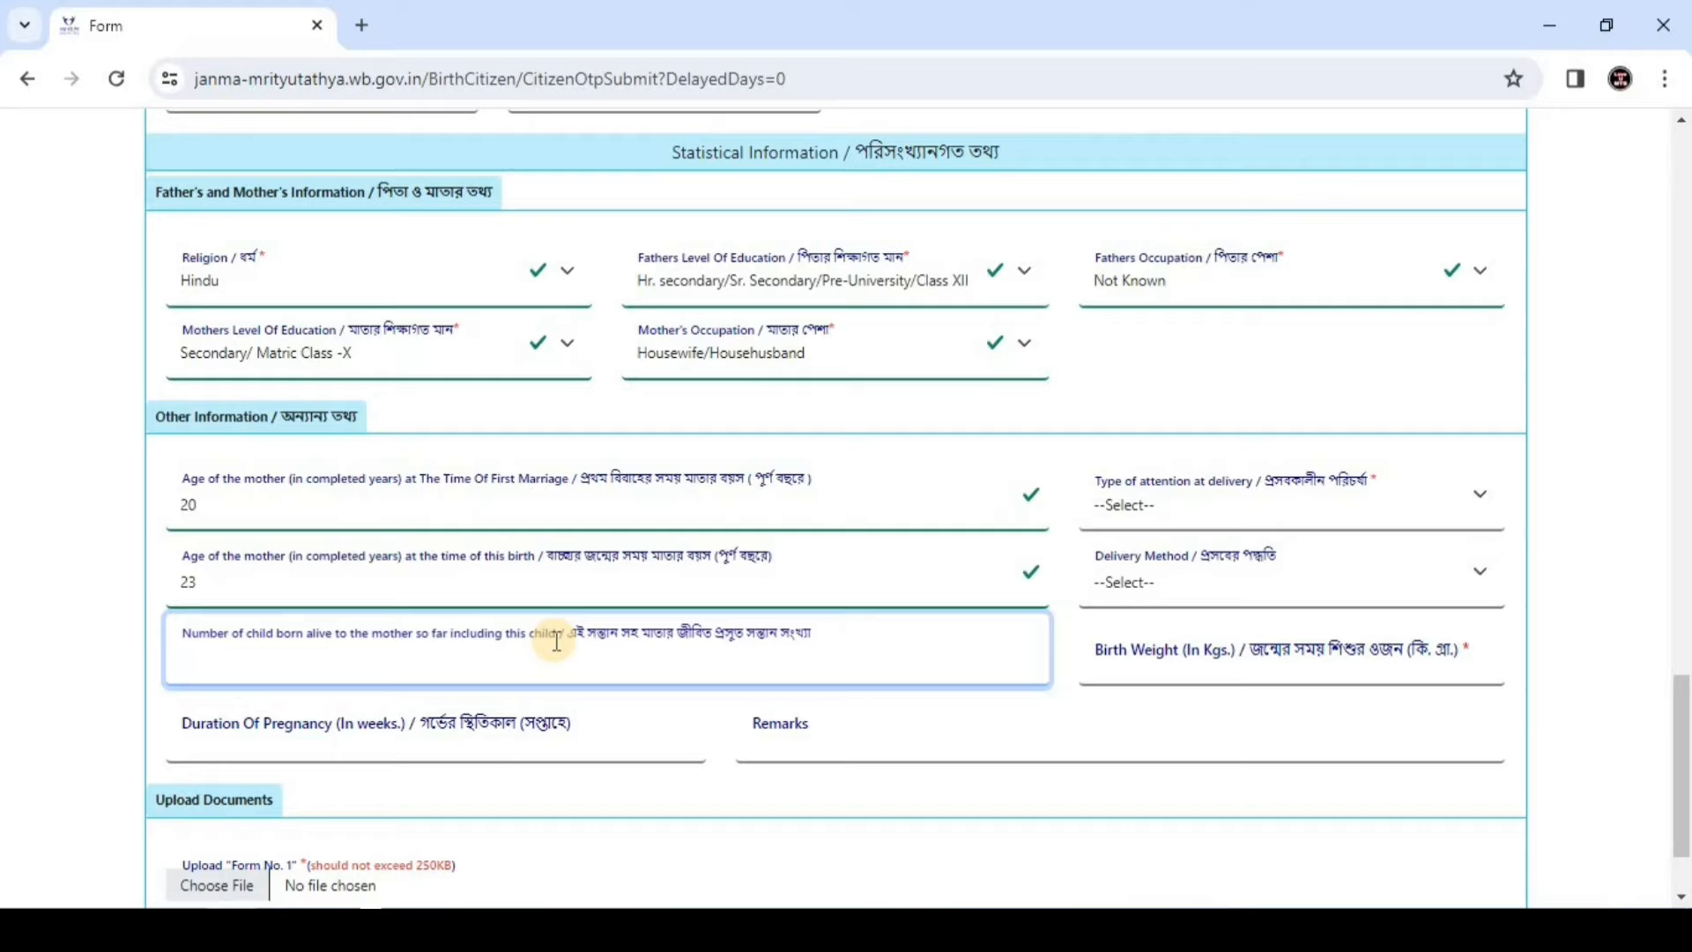
type("3")
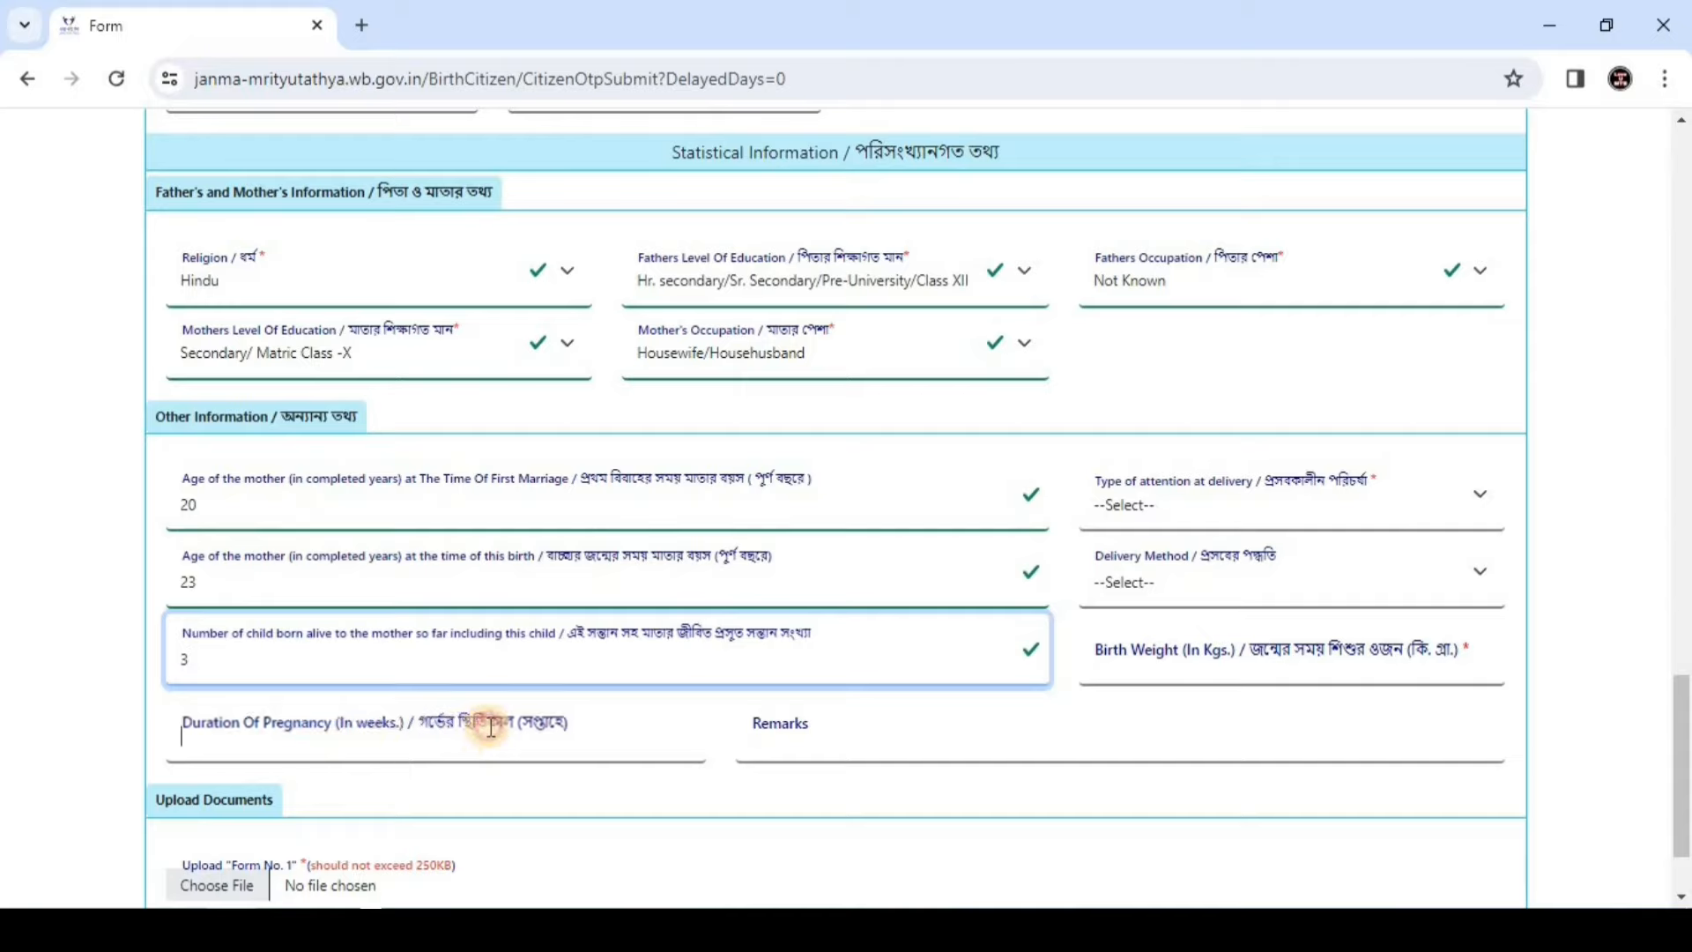
left_click(297, 738)
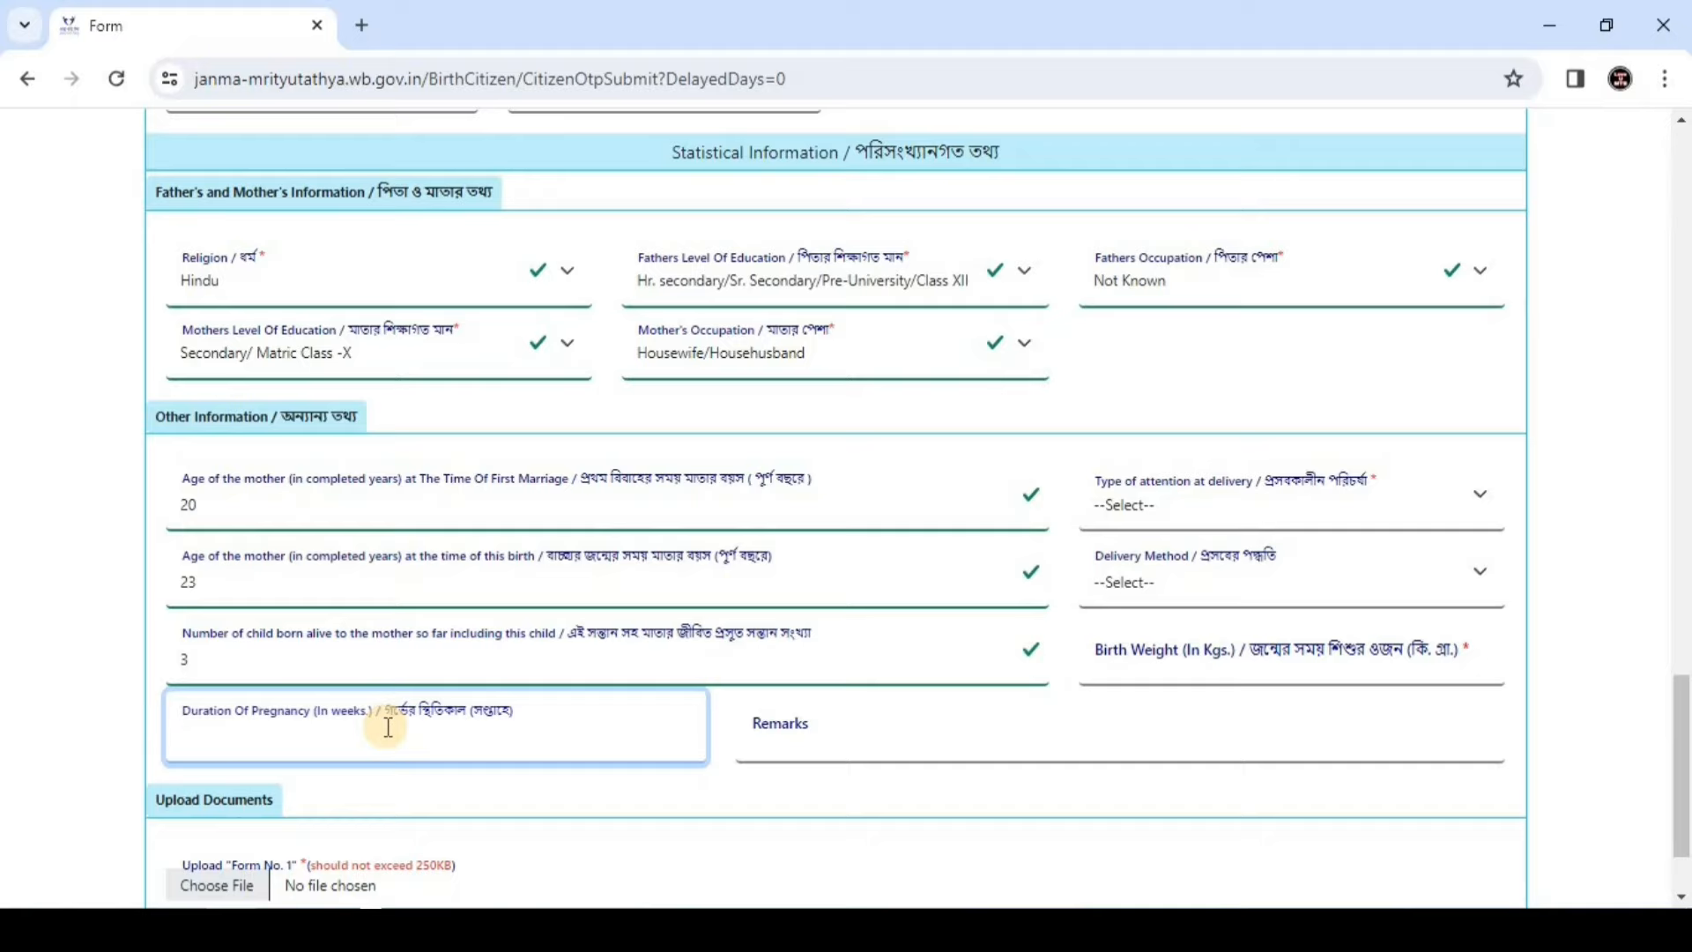
left_click(1152, 511)
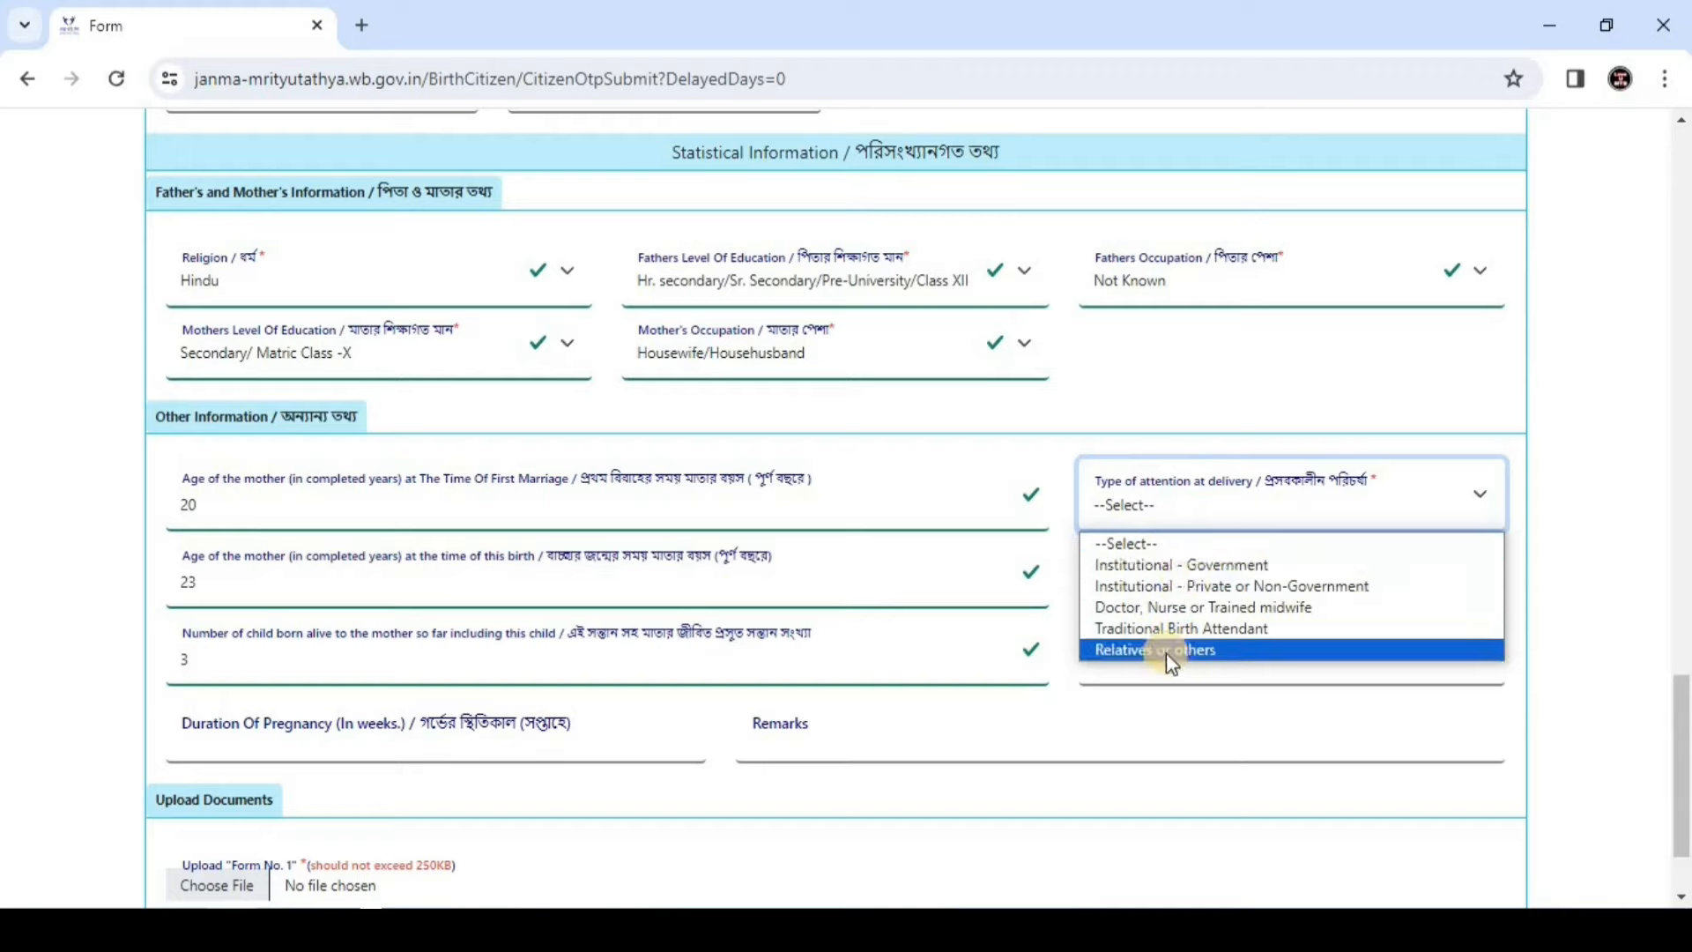
Pick Institutional - Government attention, Normal delivery, and enter a 3.2KG birth weight
left_click(1146, 565)
left_click(1146, 582)
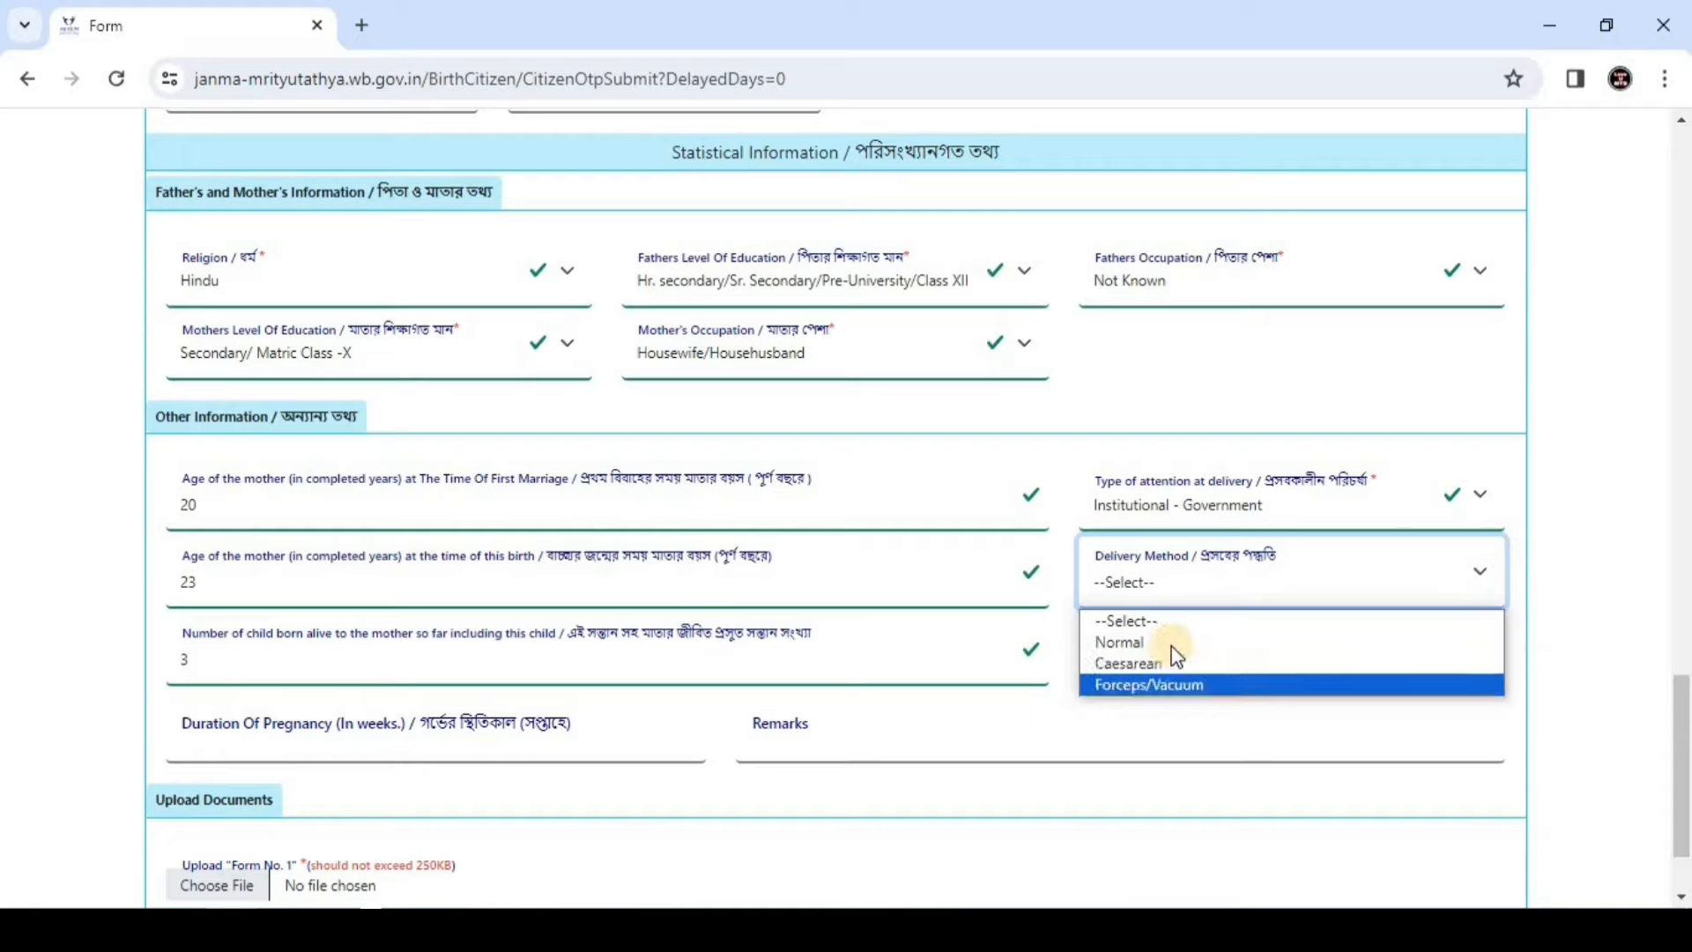
left_click(1145, 645)
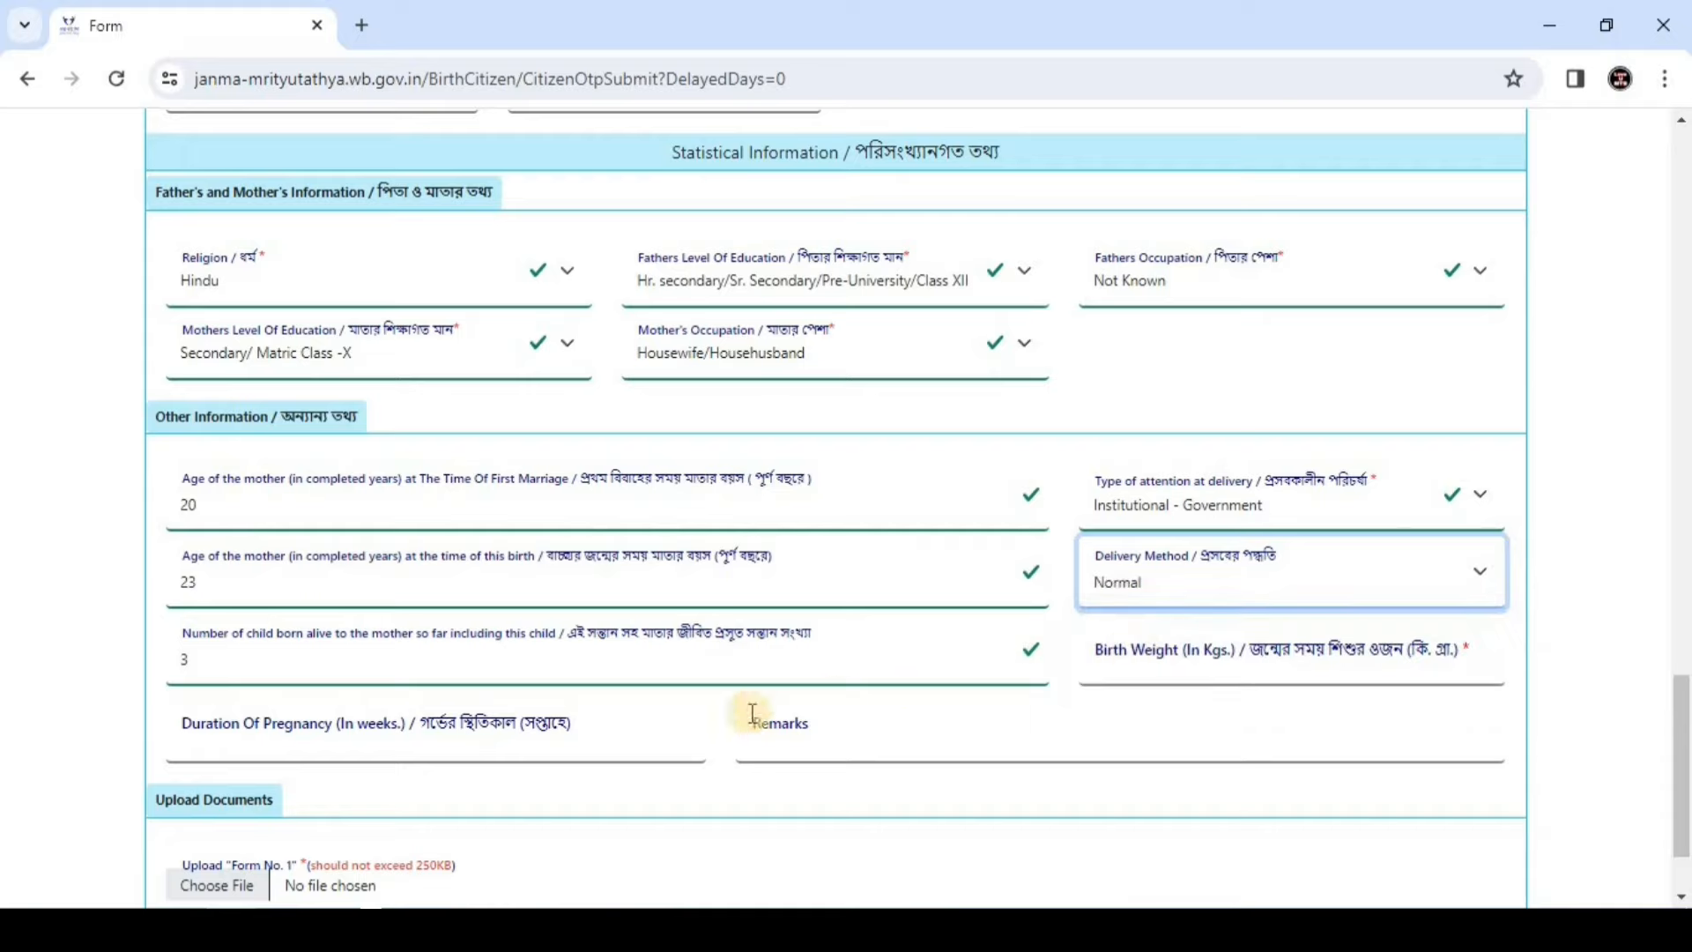
left_click(1304, 657)
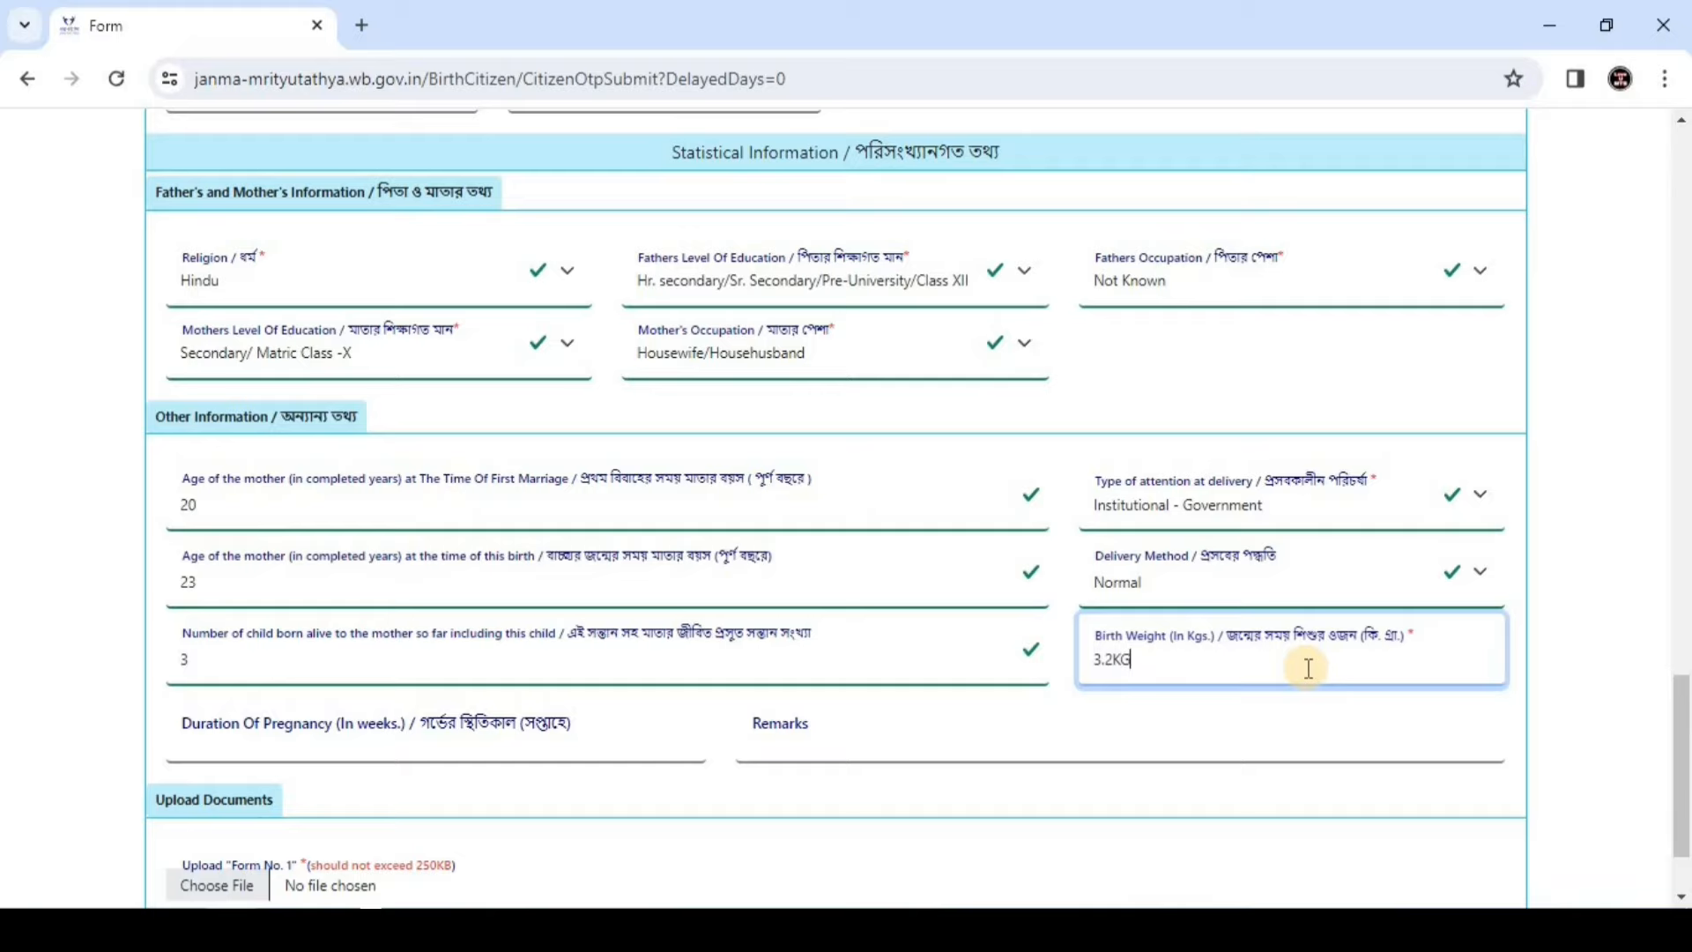
Attach 62d826e7ebabd.jpg as the Form No. 1 document and submit the birth registration
scroll(918, 645, "down", 3)
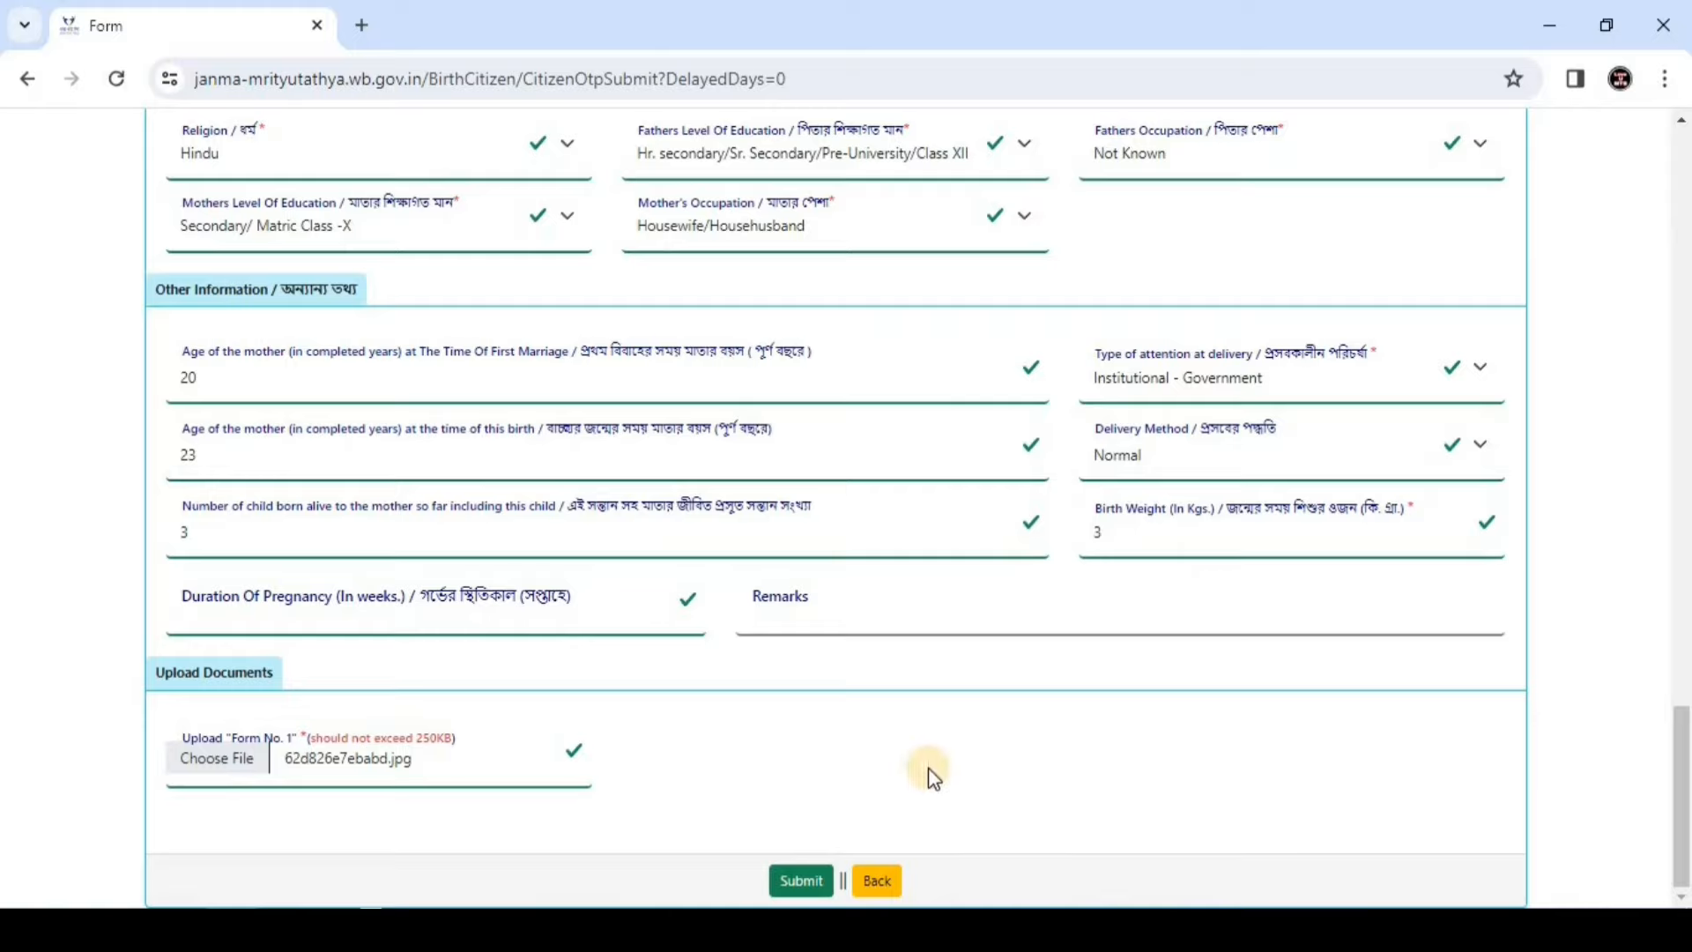
scroll(926, 774, "up", 15)
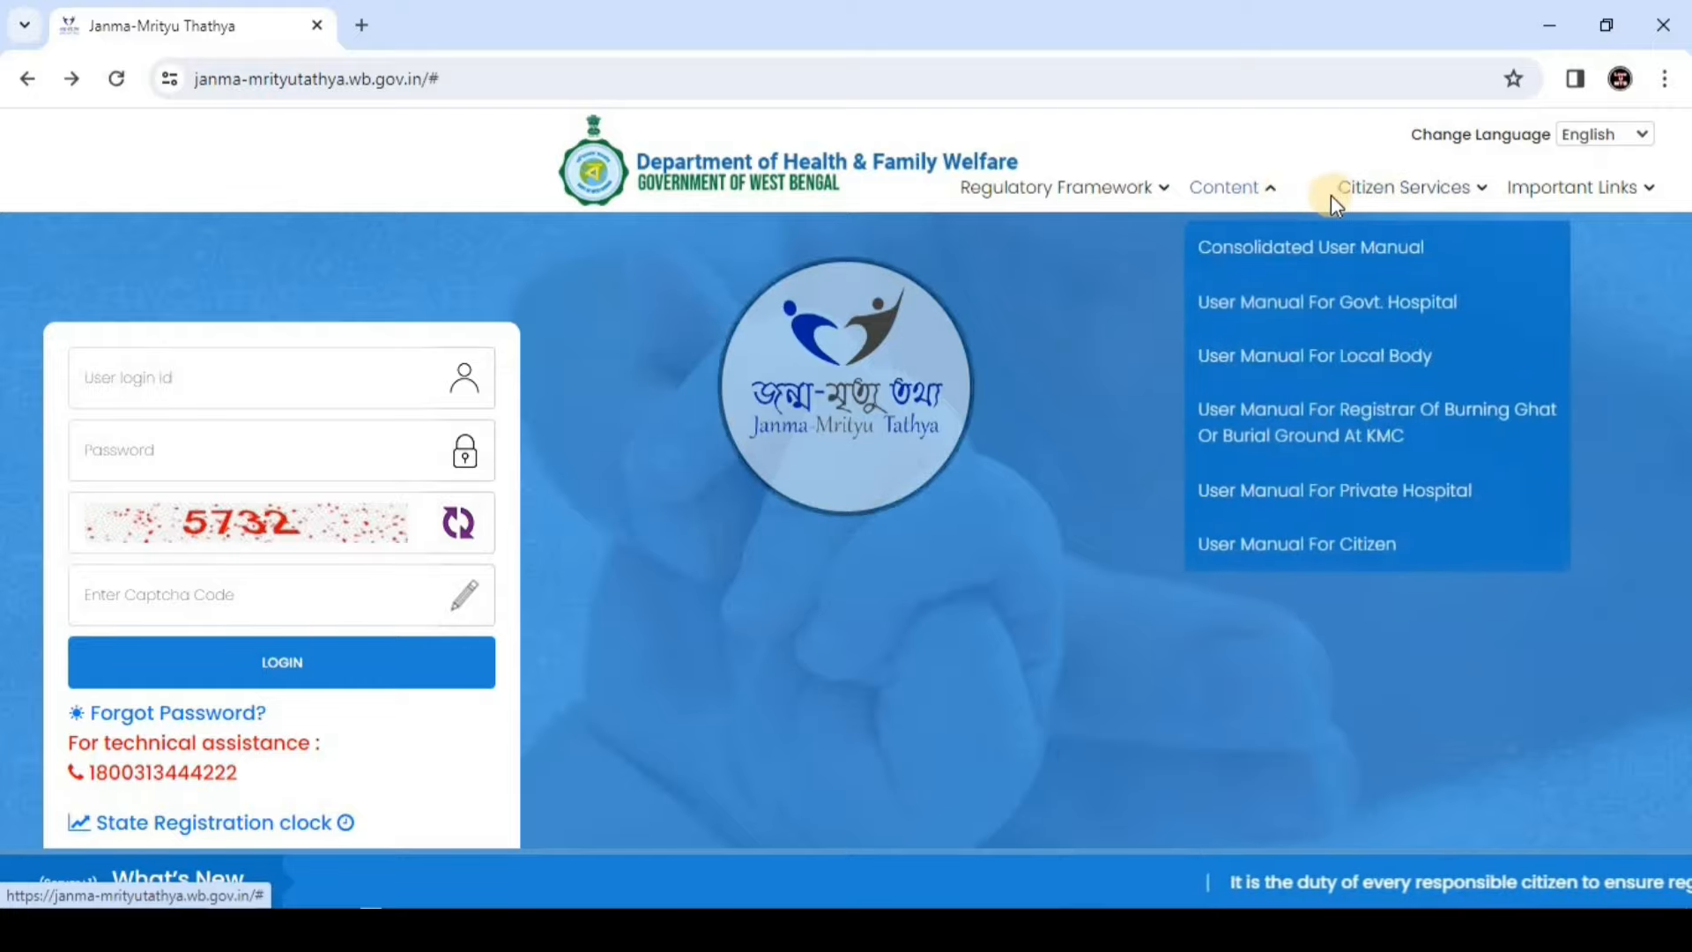
Track the birth application by acknowledgement number and birth date, confirming Digital Signature Attached
mouse_move(1384, 201)
mouse_move(1386, 250)
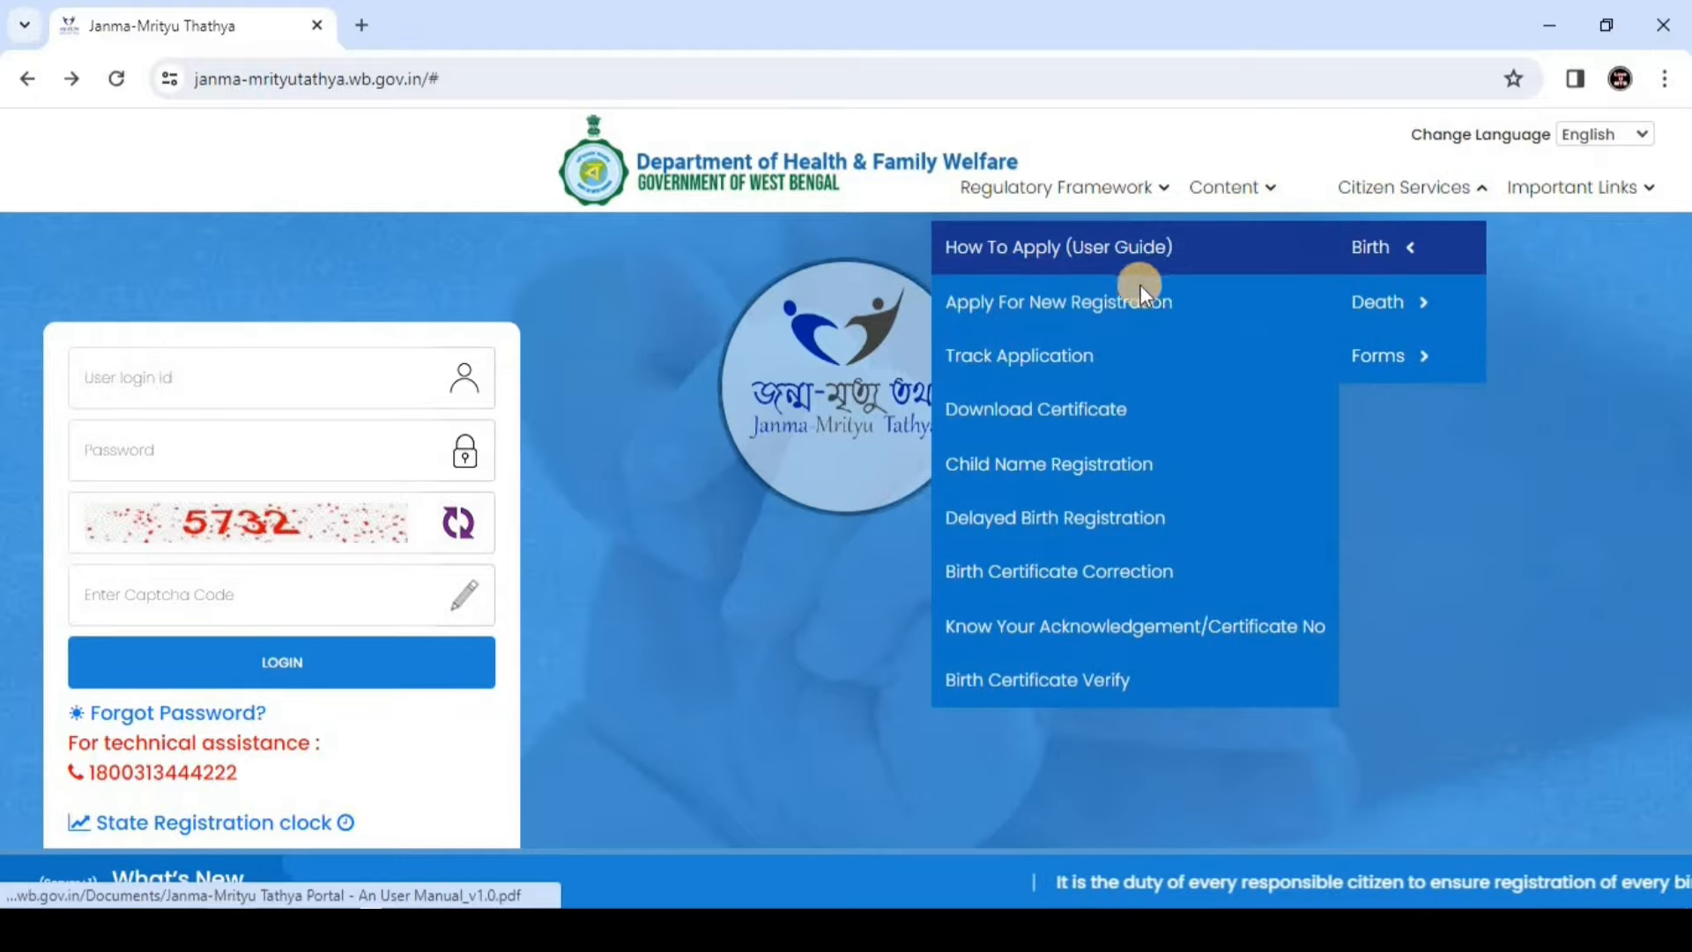
left_click(1003, 370)
left_click(739, 325)
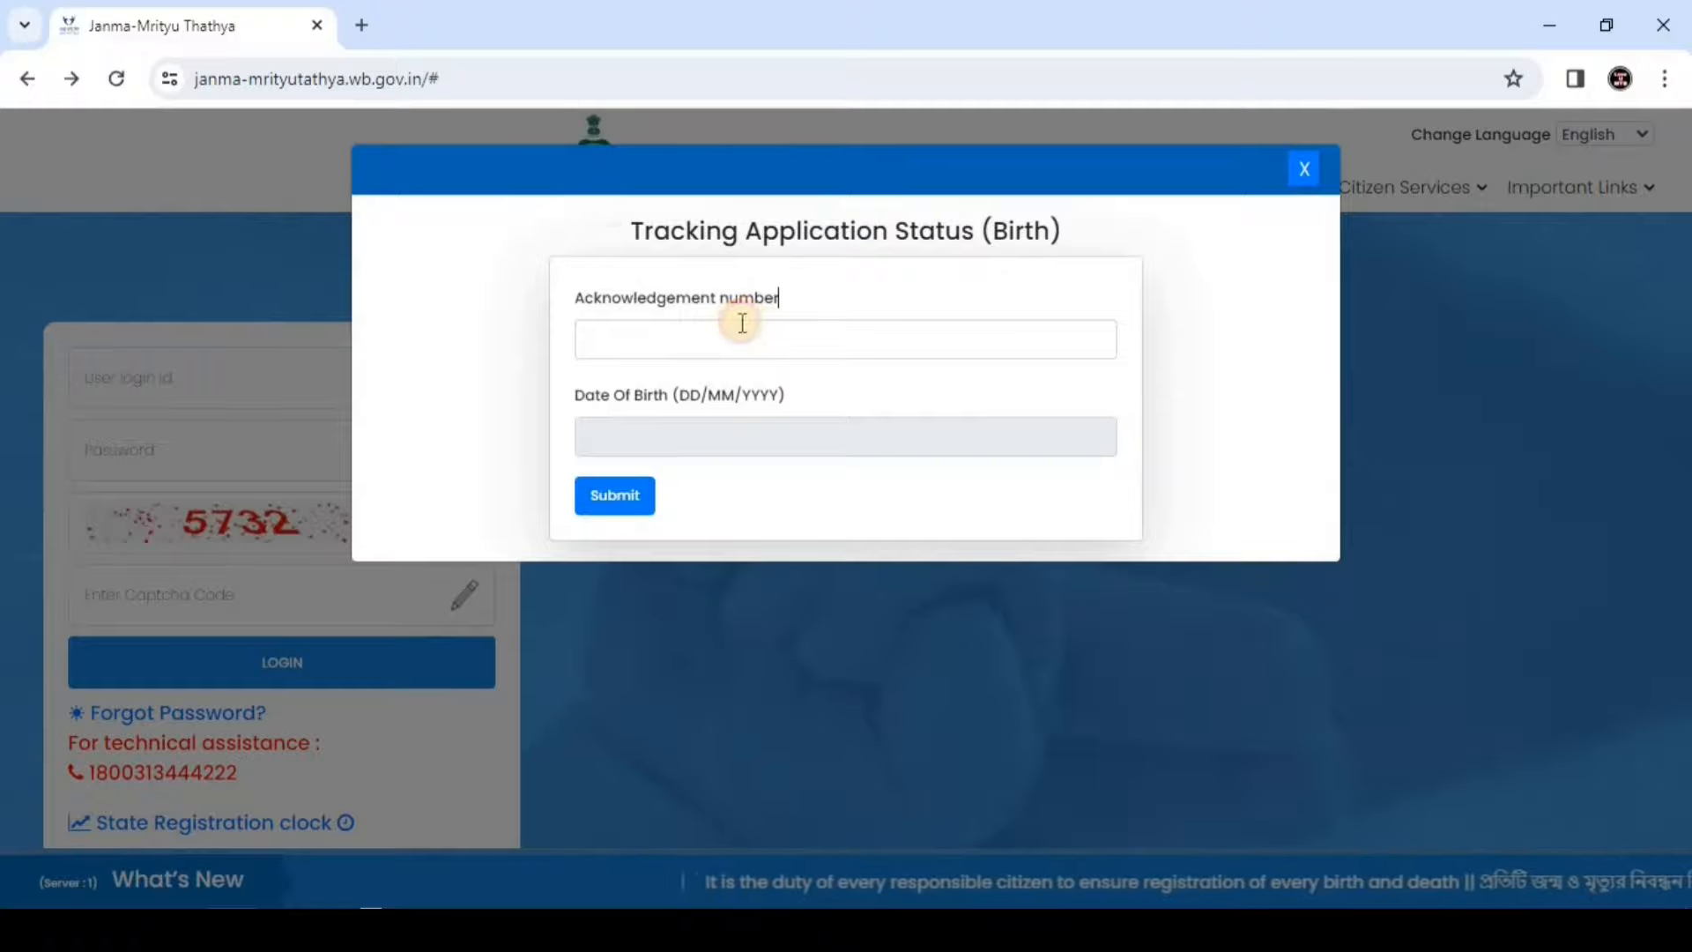
left_click(793, 442)
left_click(615, 497)
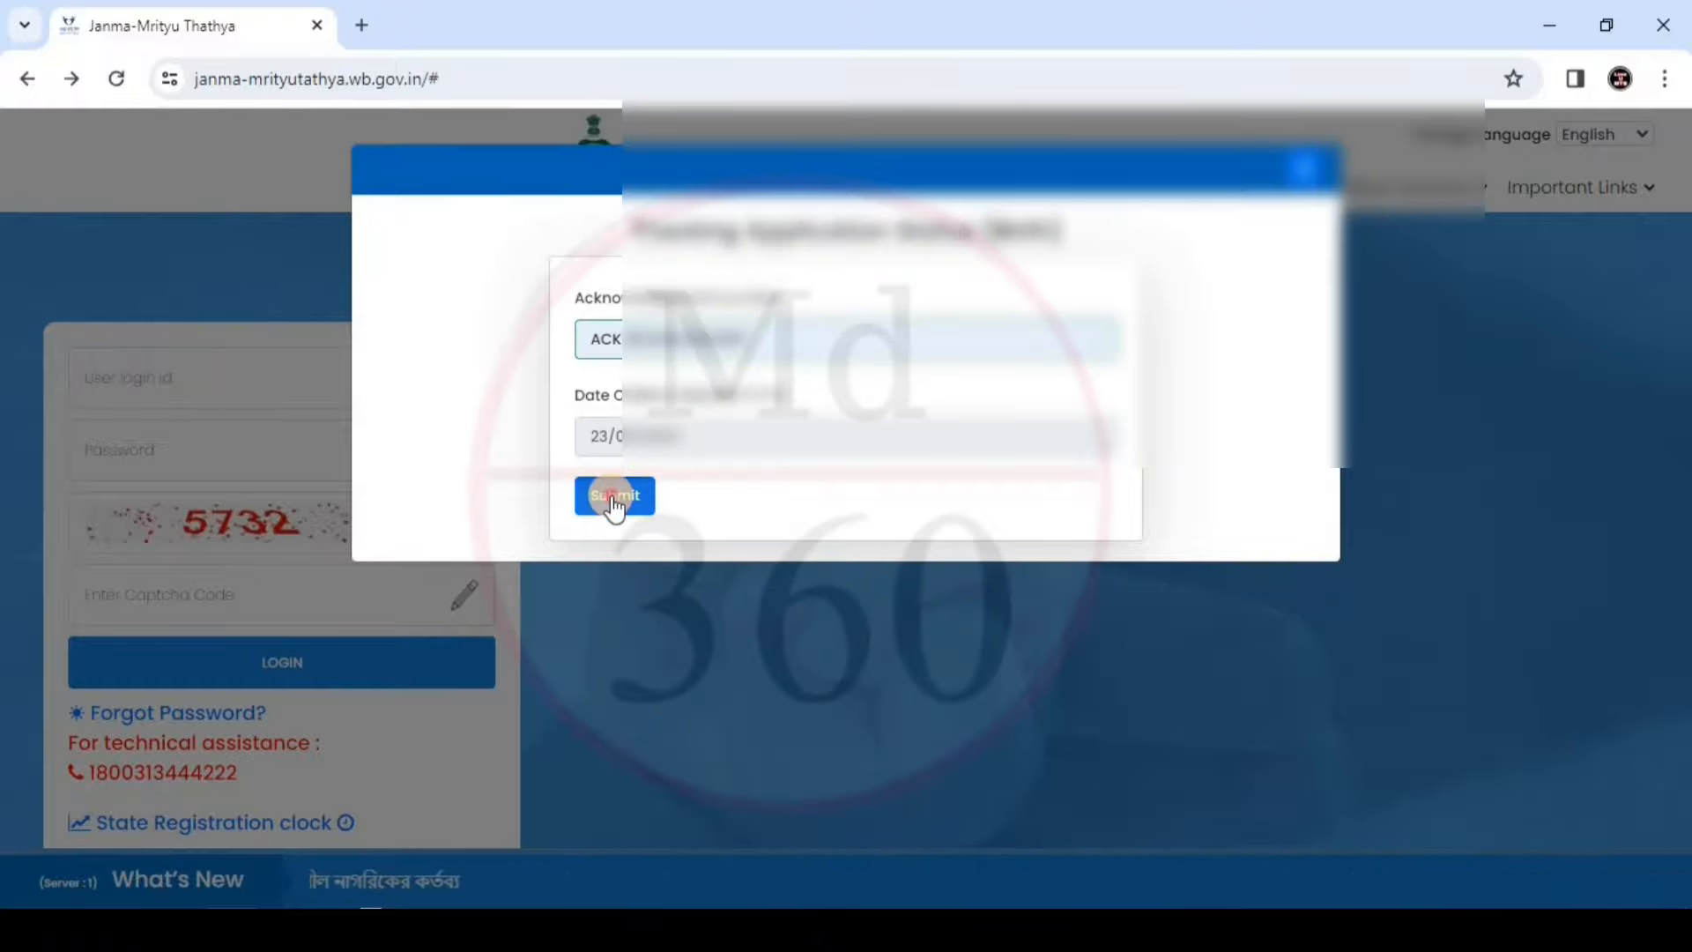
mouse_move(600, 500)
left_mouse_down()
mouse_move(867, 516)
mouse_move(989, 552)
mouse_move(854, 564)
left_mouse_up()
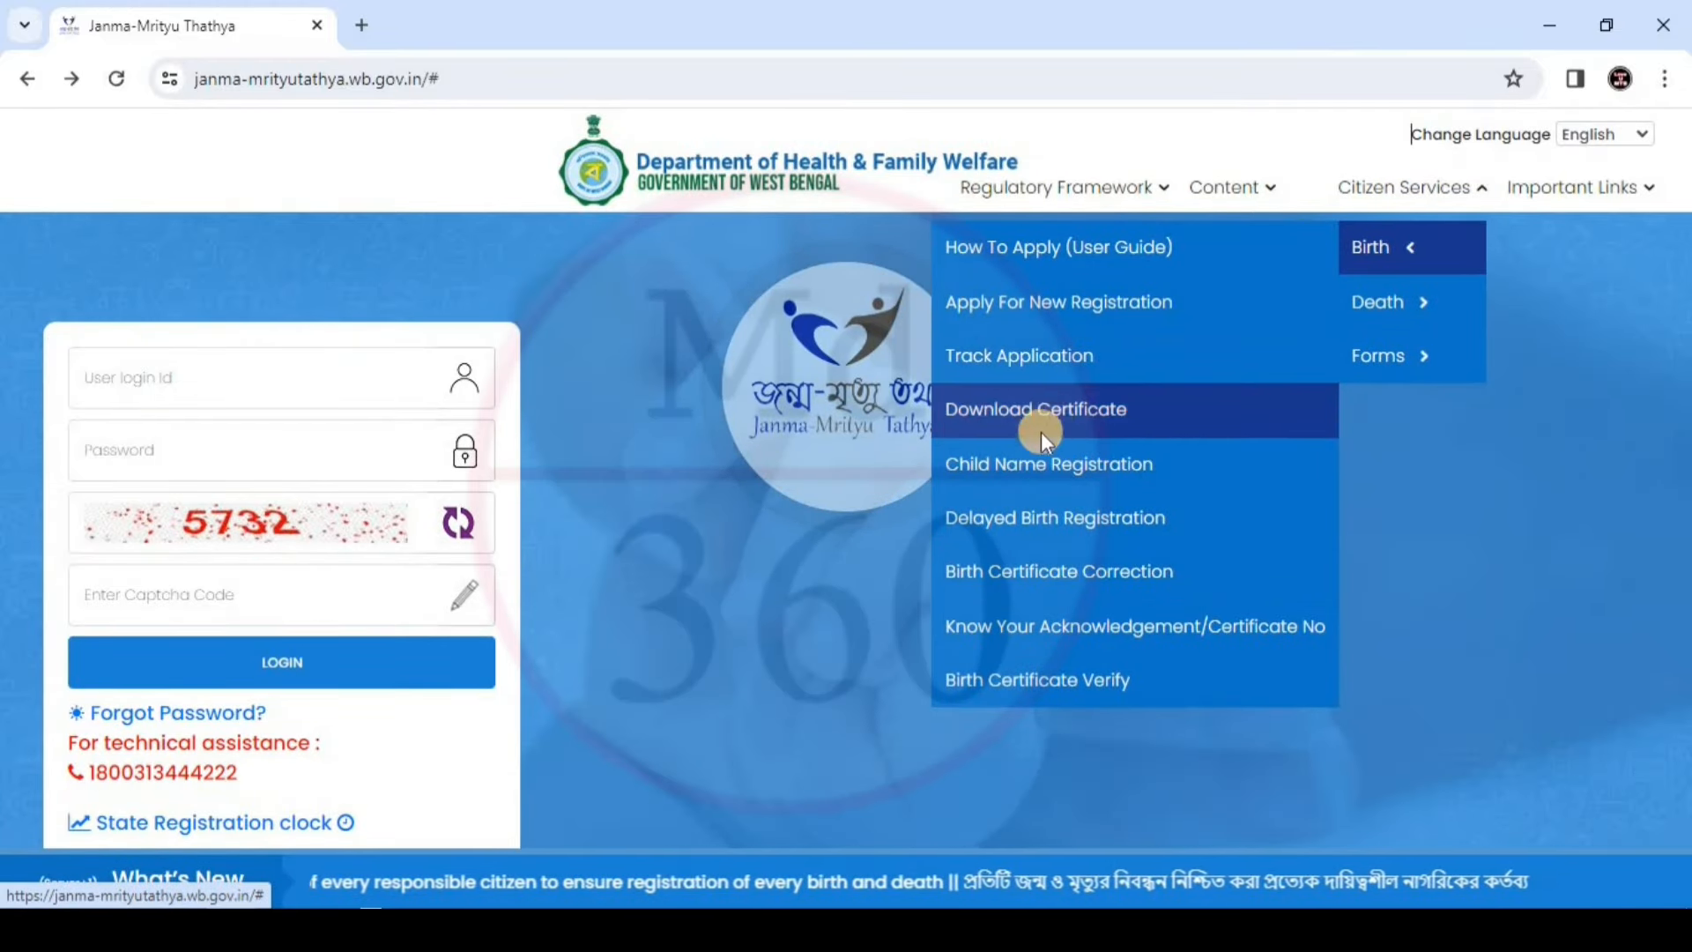
Download the birth certificate using the acknowledgement number and OTP, then validate its signature in Acrobat
left_click(1022, 410)
left_click(898, 250)
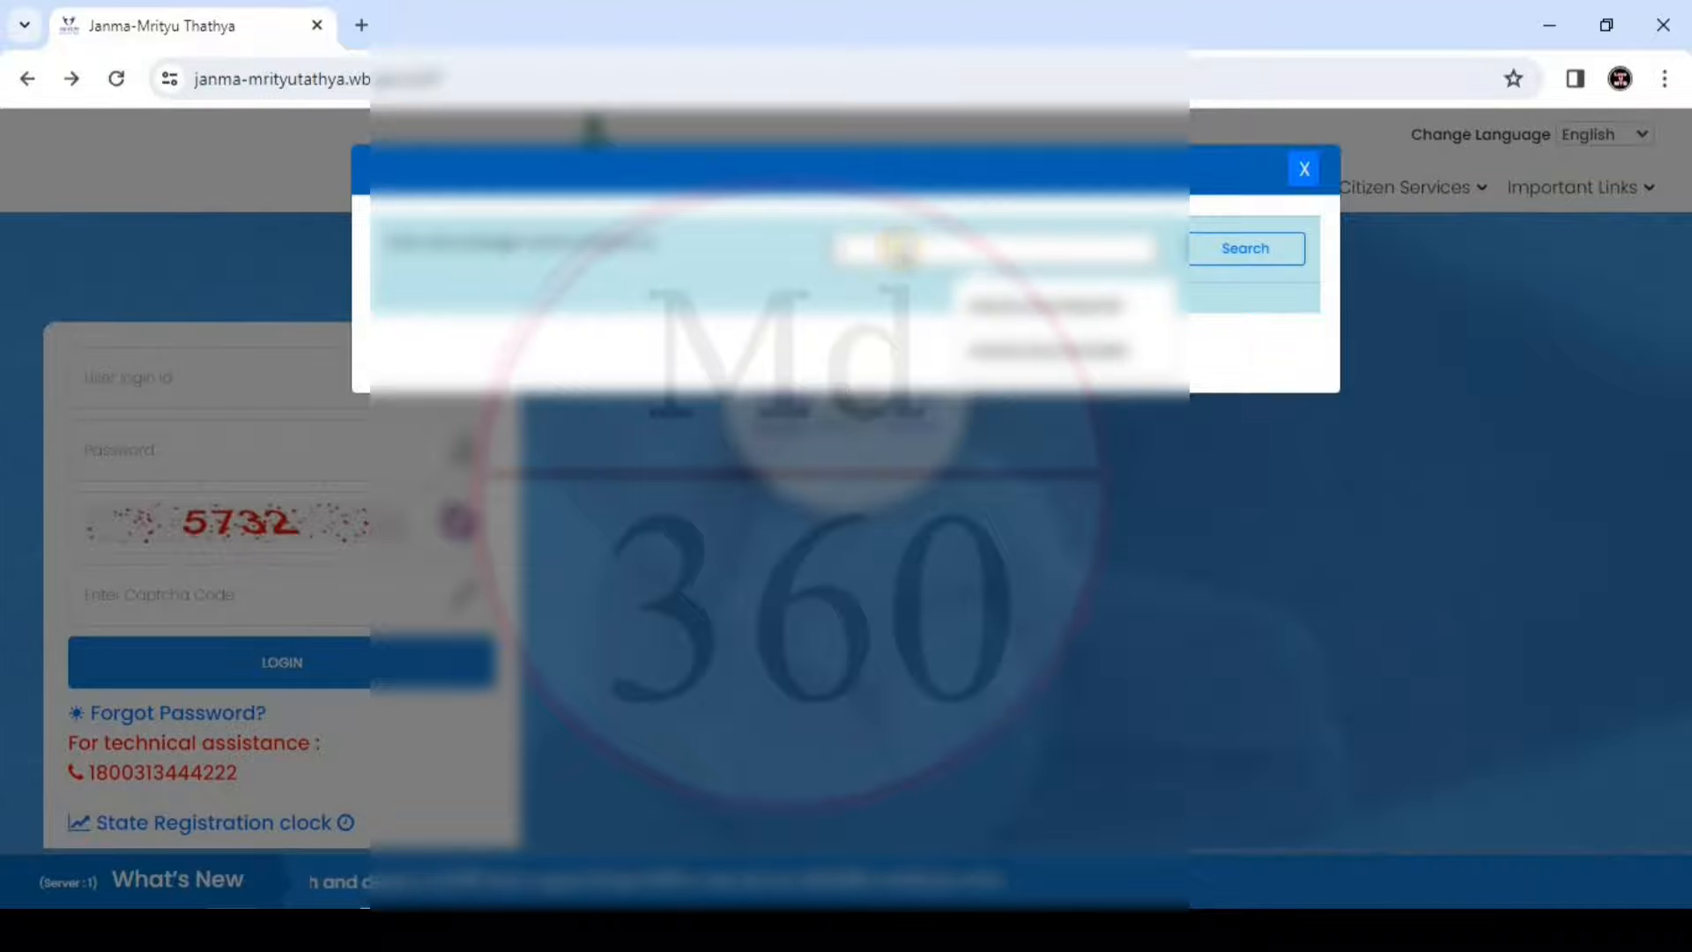
key("ctrl+v")
left_click(1234, 248)
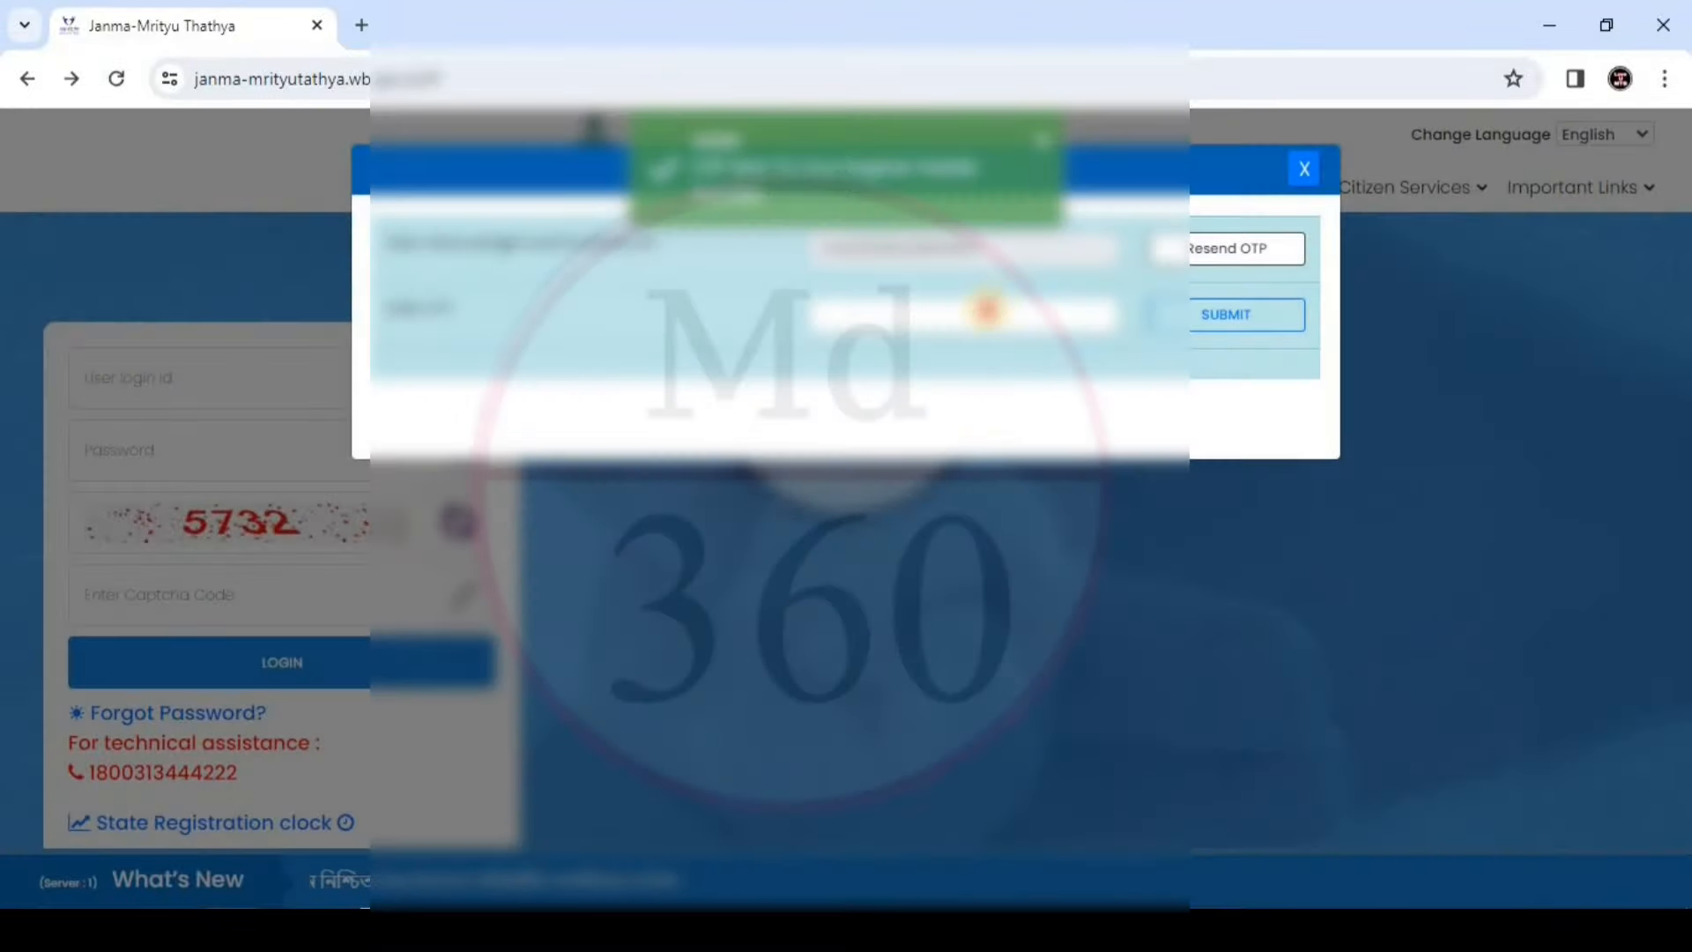
left_click(985, 313)
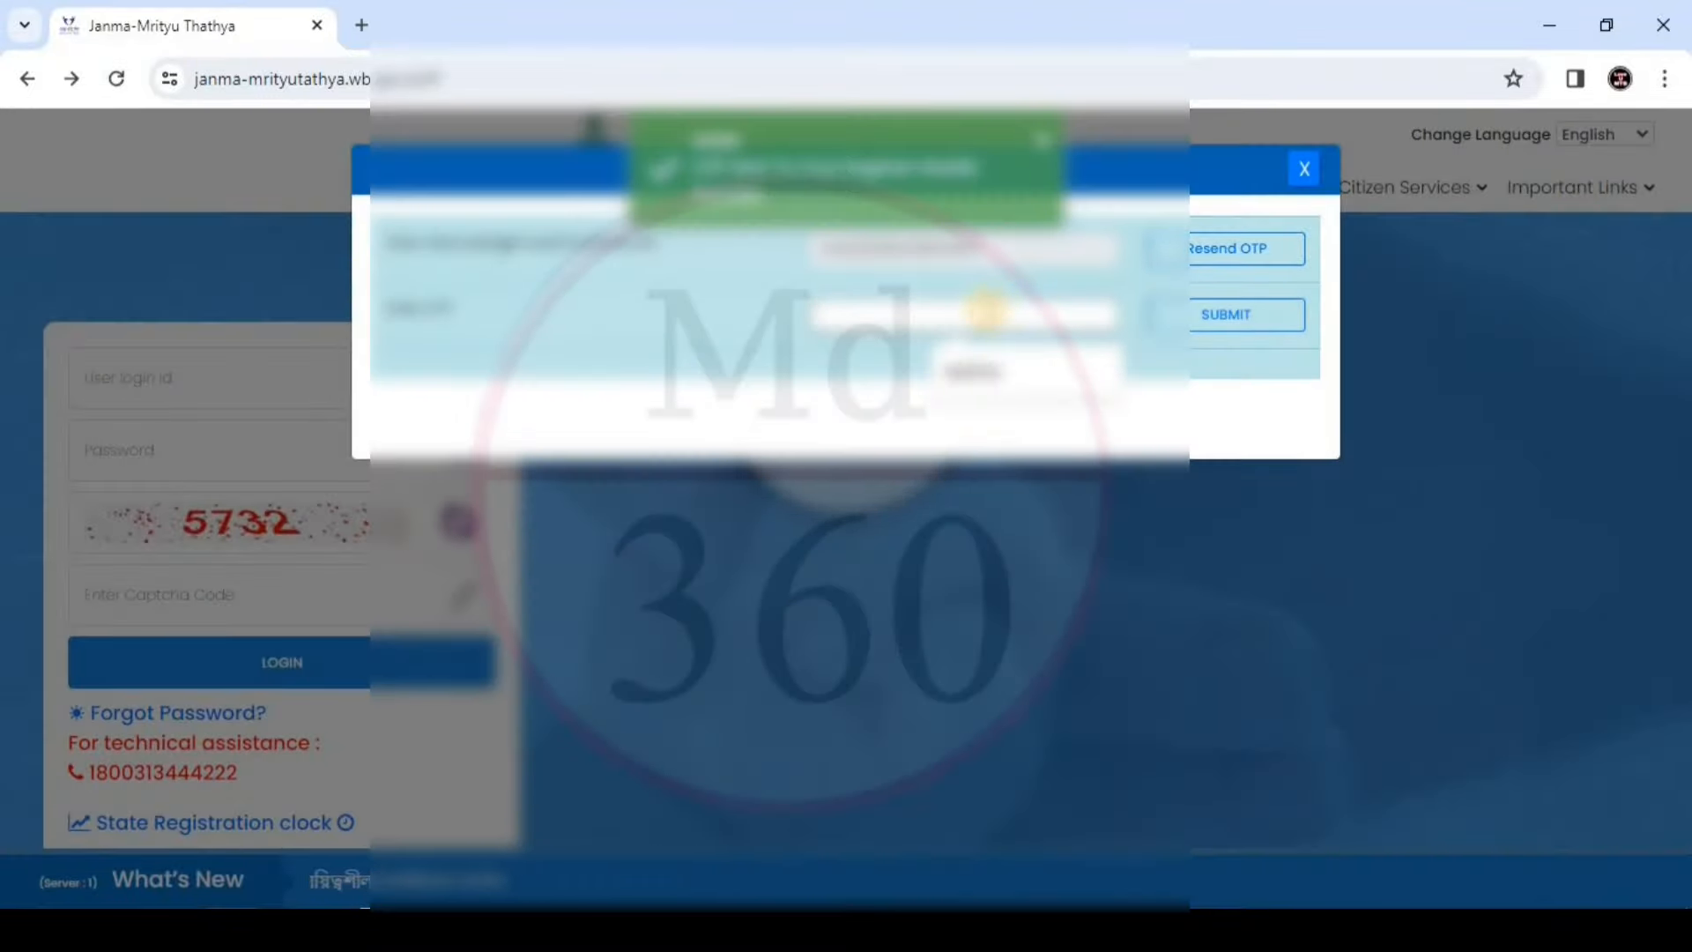
left_click(1031, 372)
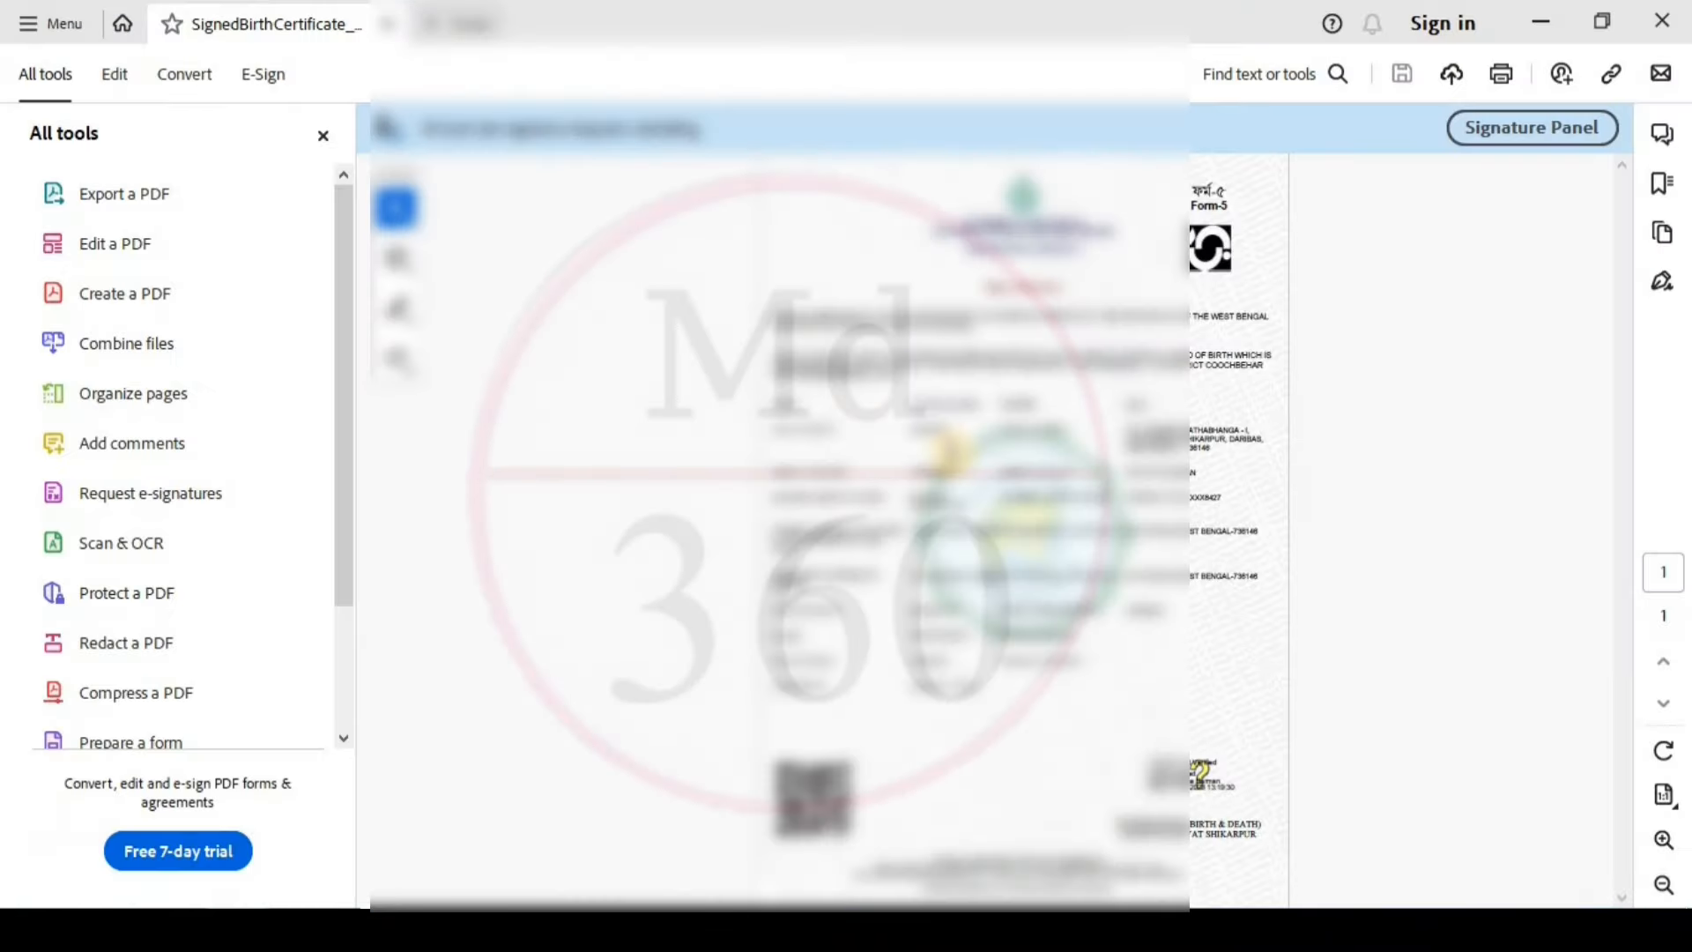
right_click(1172, 780)
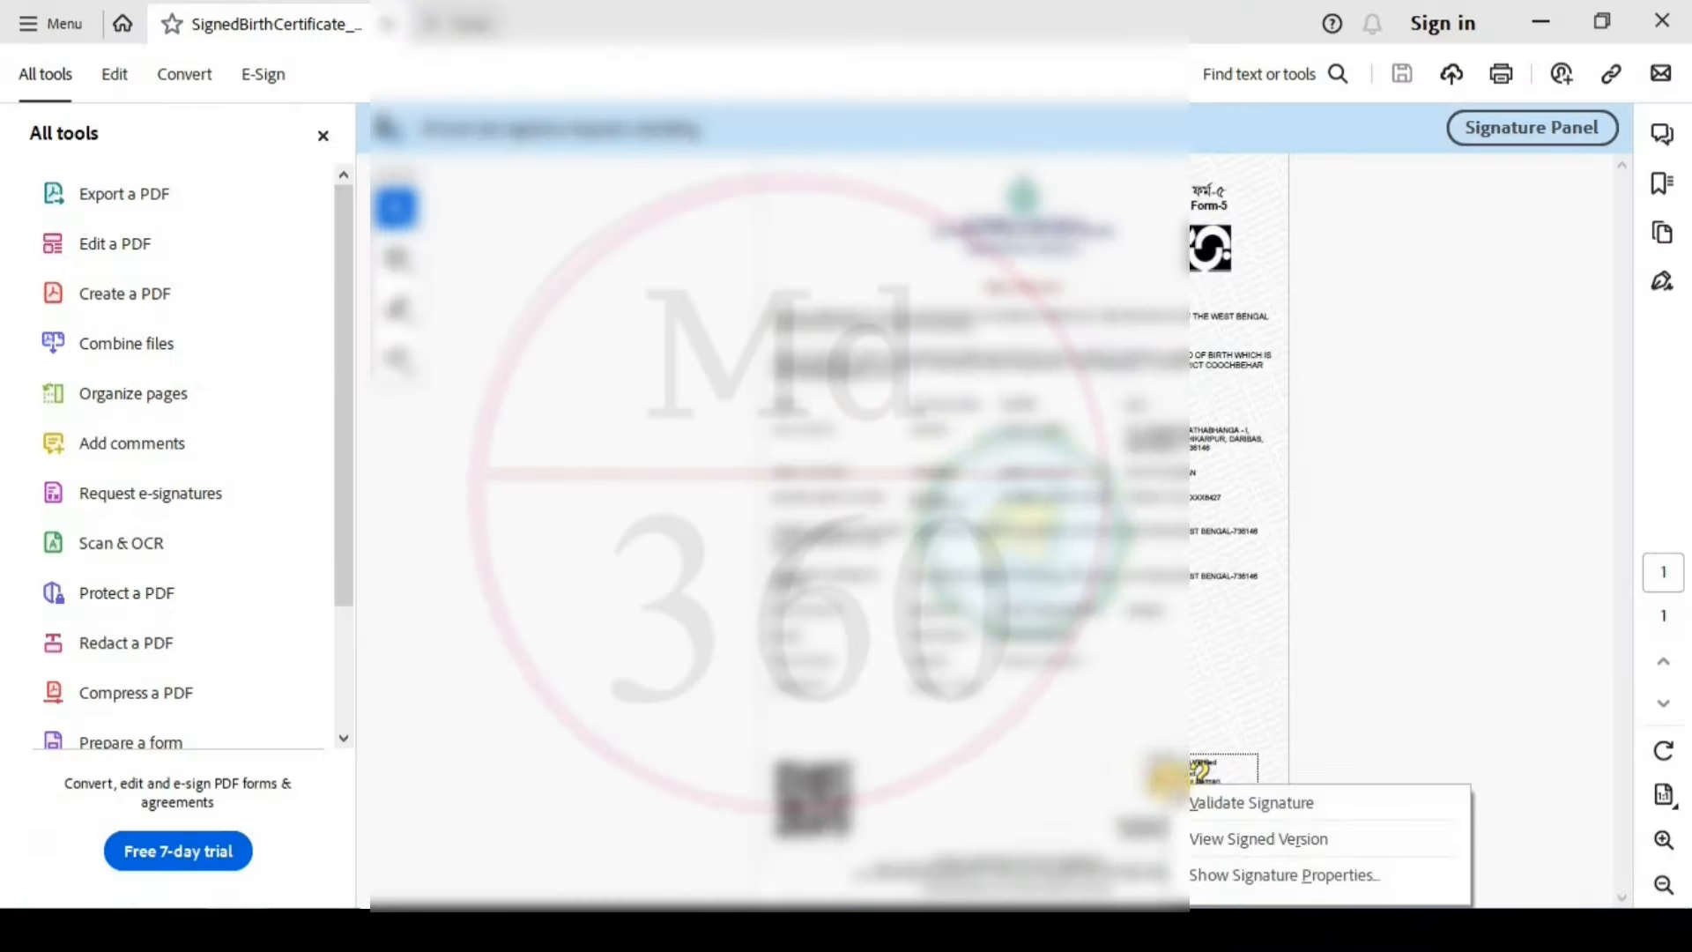
left_click(1220, 802)
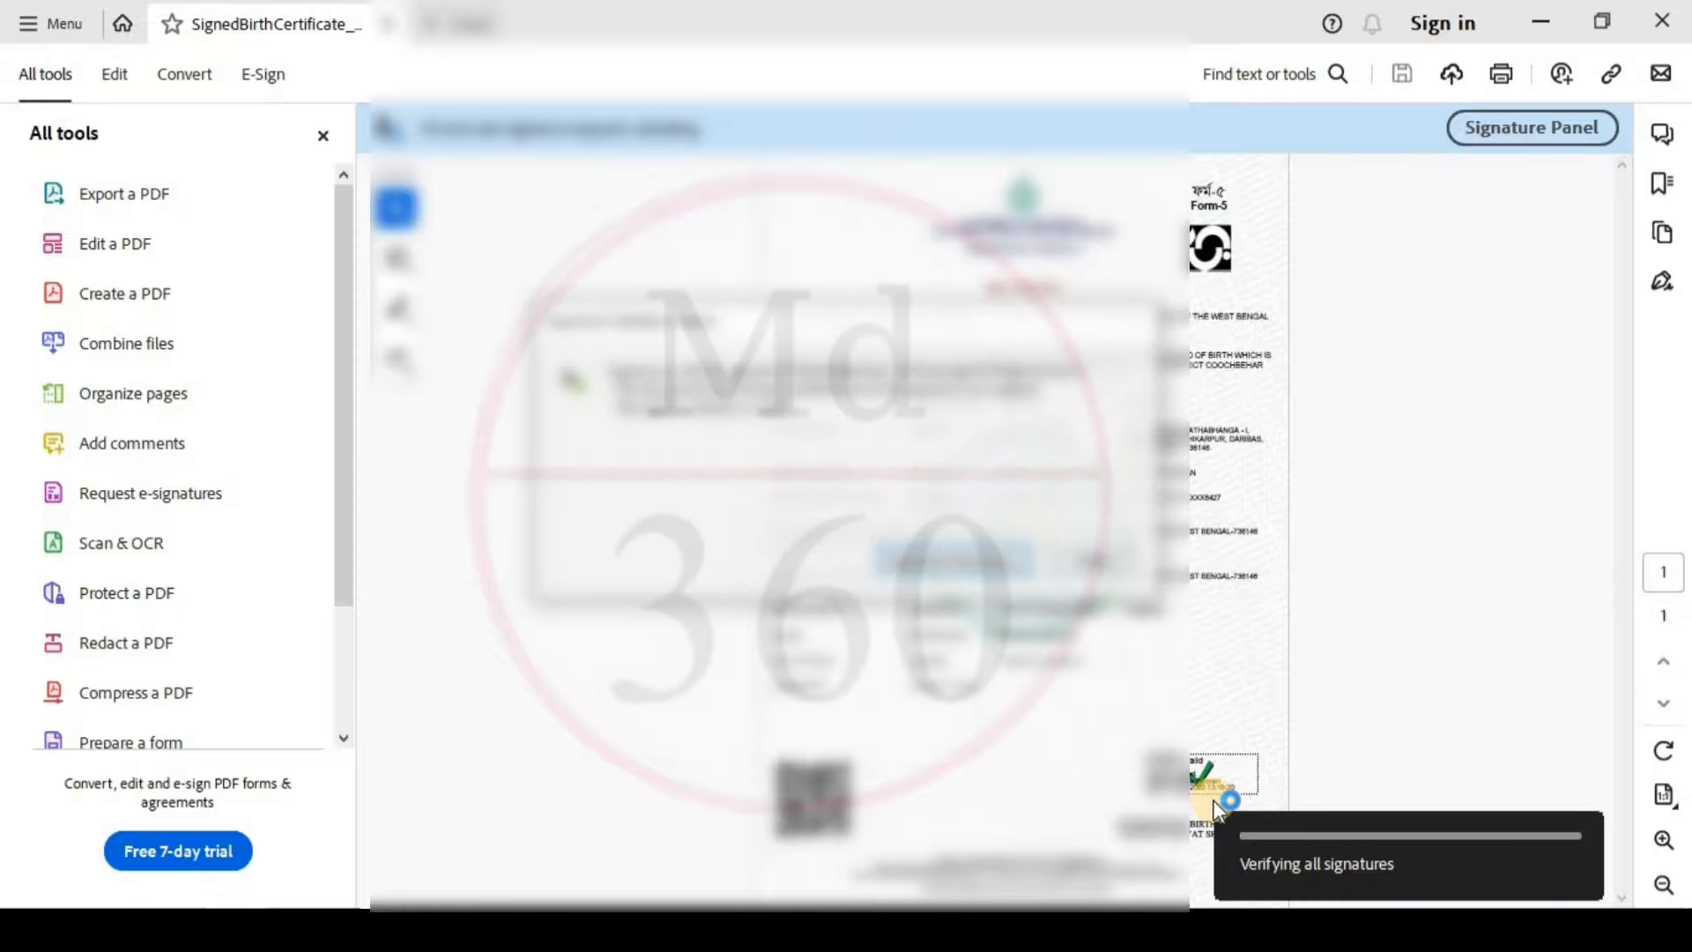